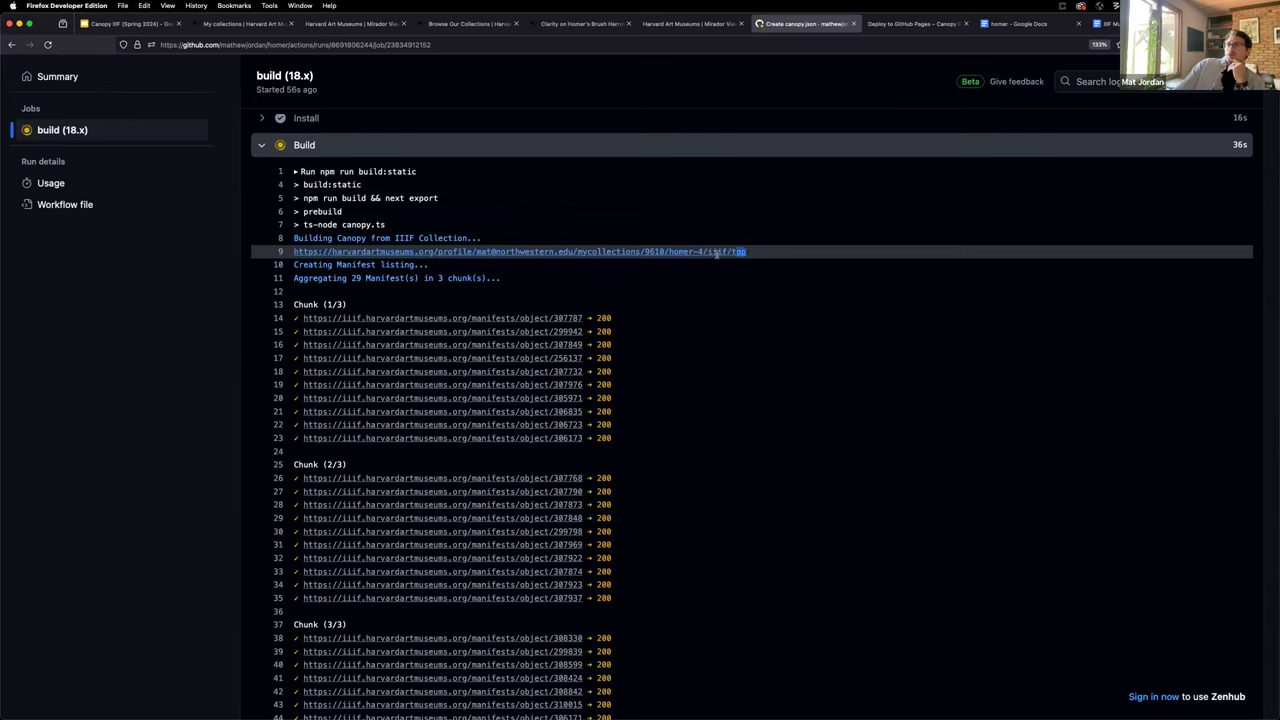
# Examine the build log's source IIIF Collection URL and the retrieval status of the manifests in all three chunks.
pyautogui.click(760, 277)
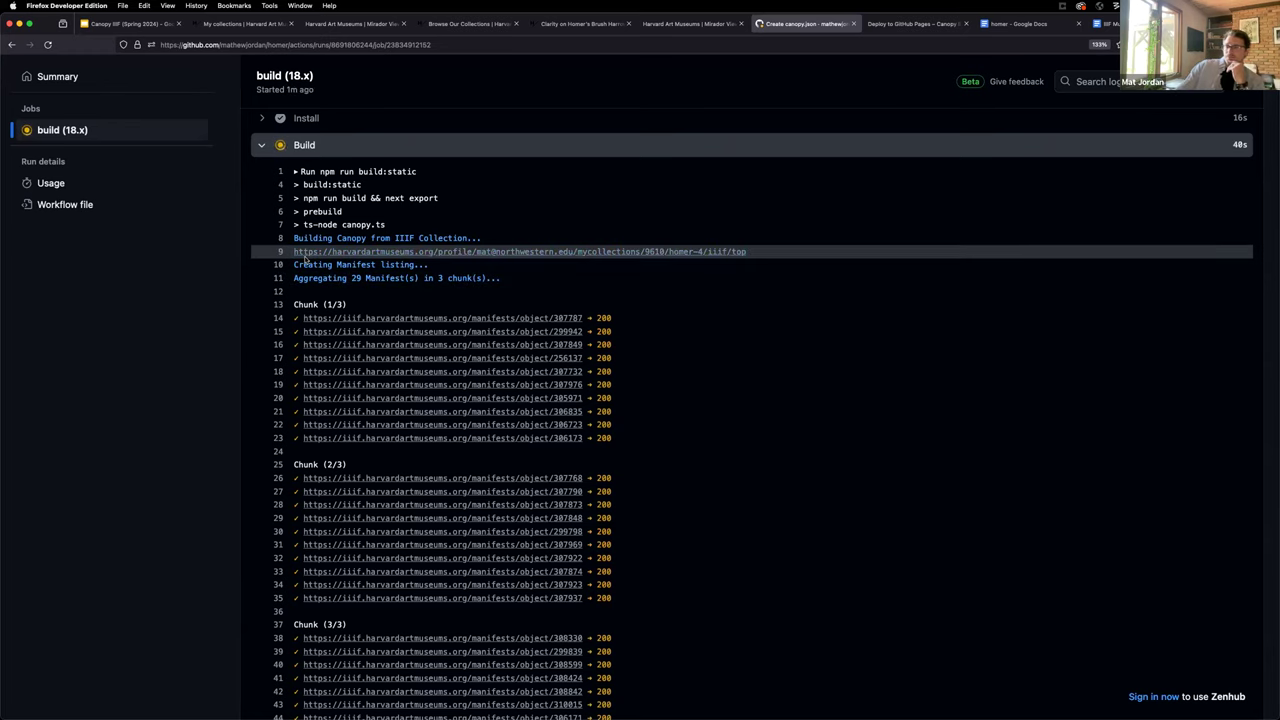
pyautogui.press('super+equal')
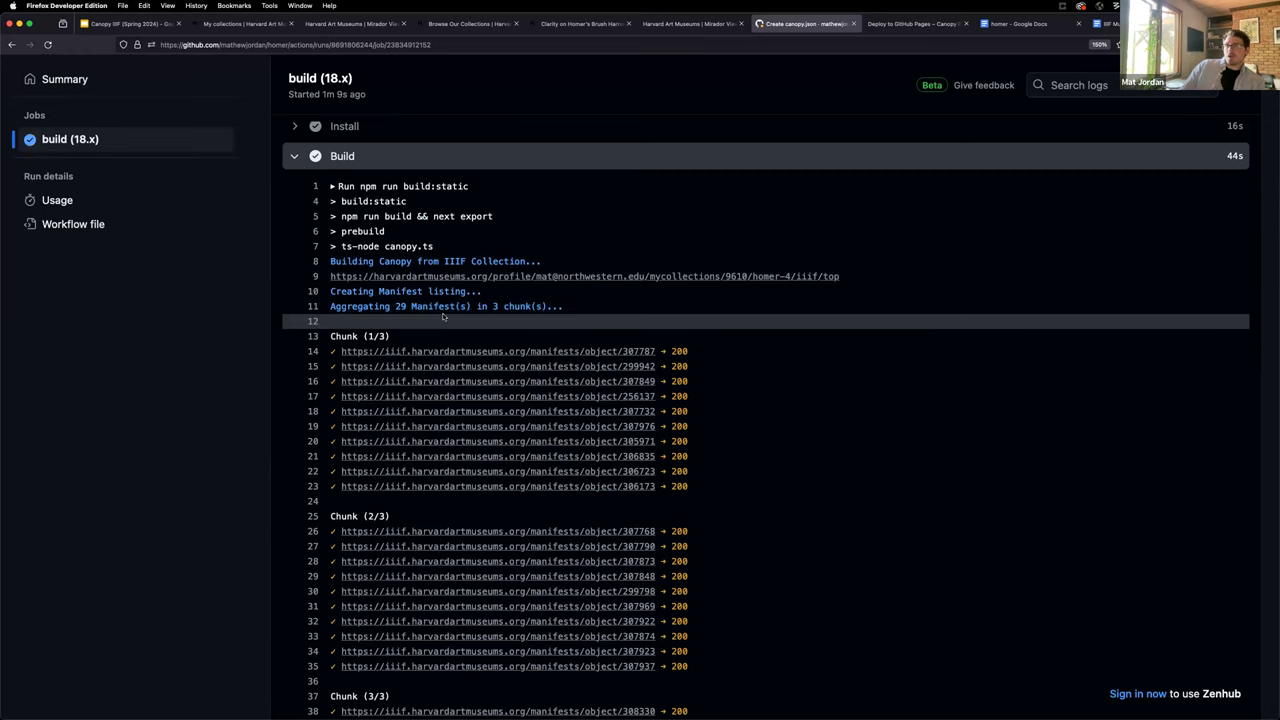
pyautogui.scroll(-2, 463, 353)
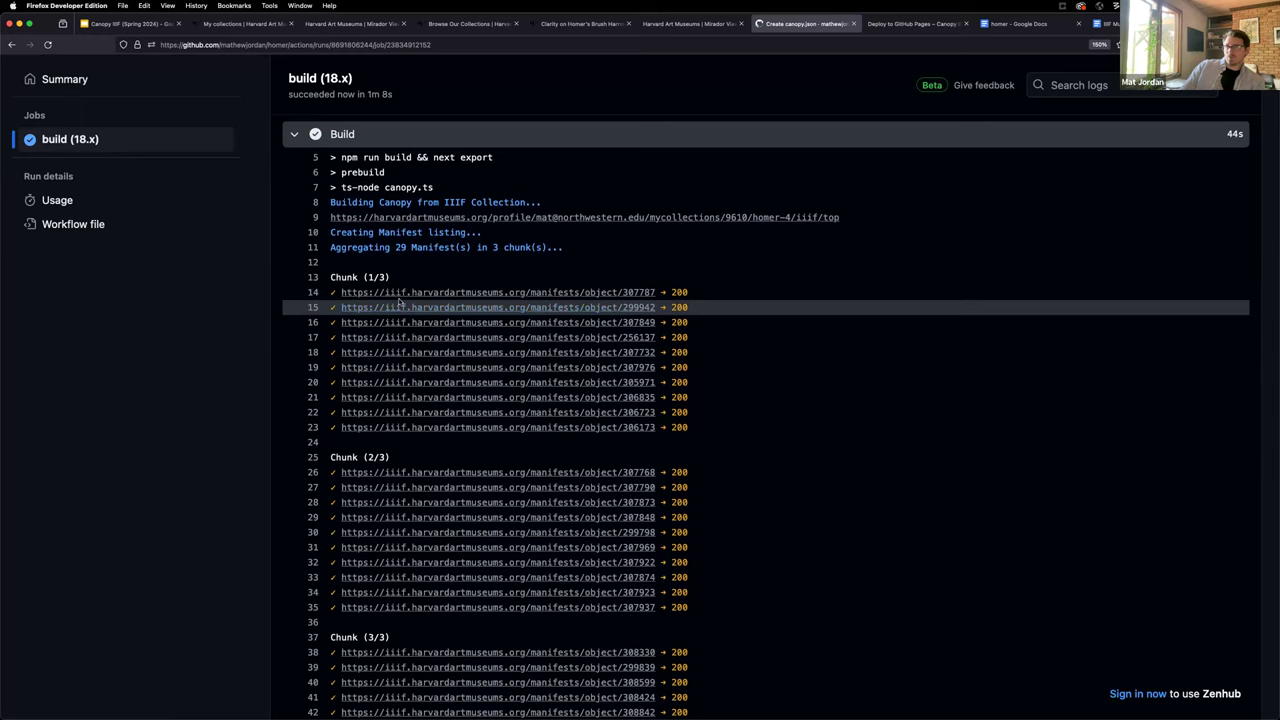
pyautogui.moveTo(330, 271); pyautogui.dragTo(716, 423)
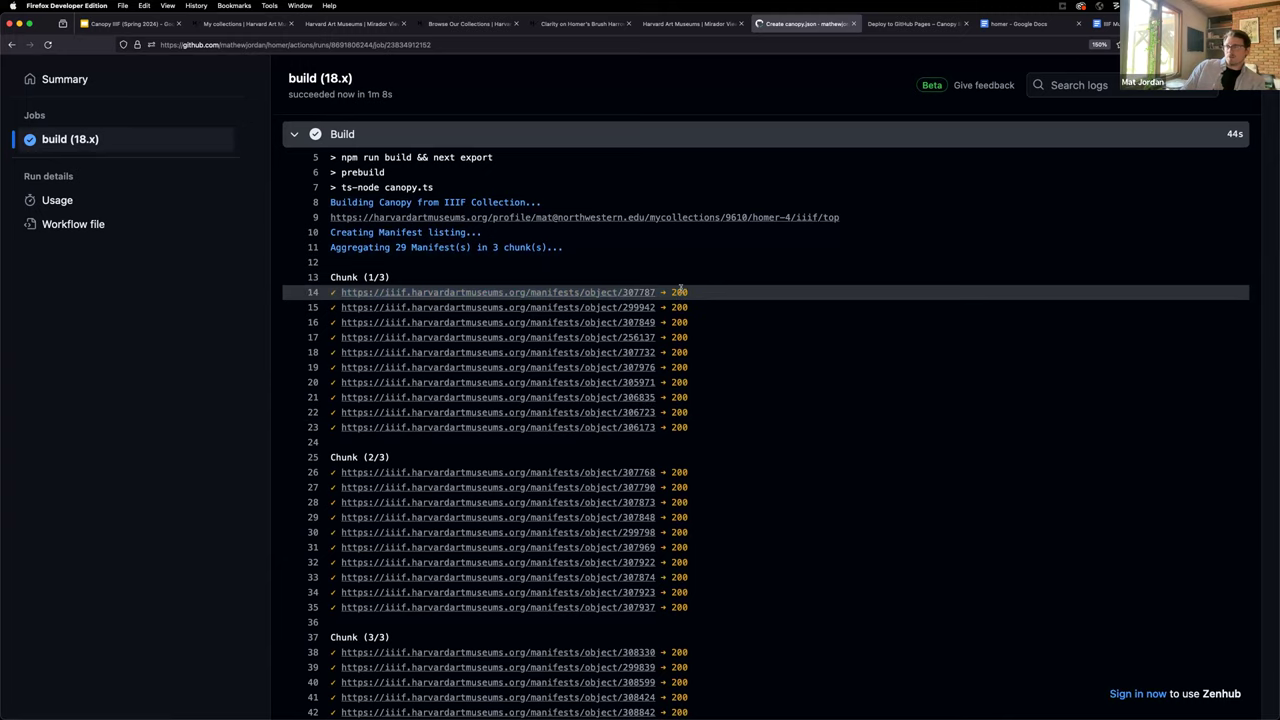
pyautogui.doubleClick(679, 292)
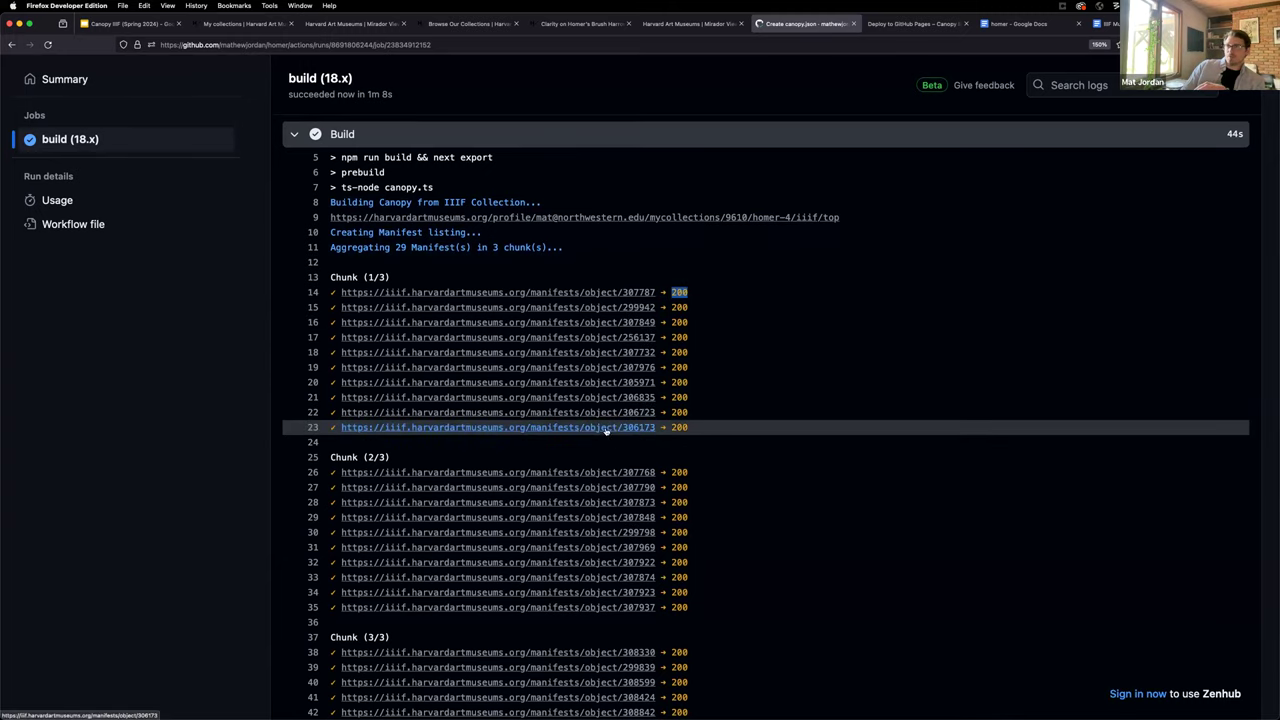
pyautogui.scroll(-5, 600, 430)
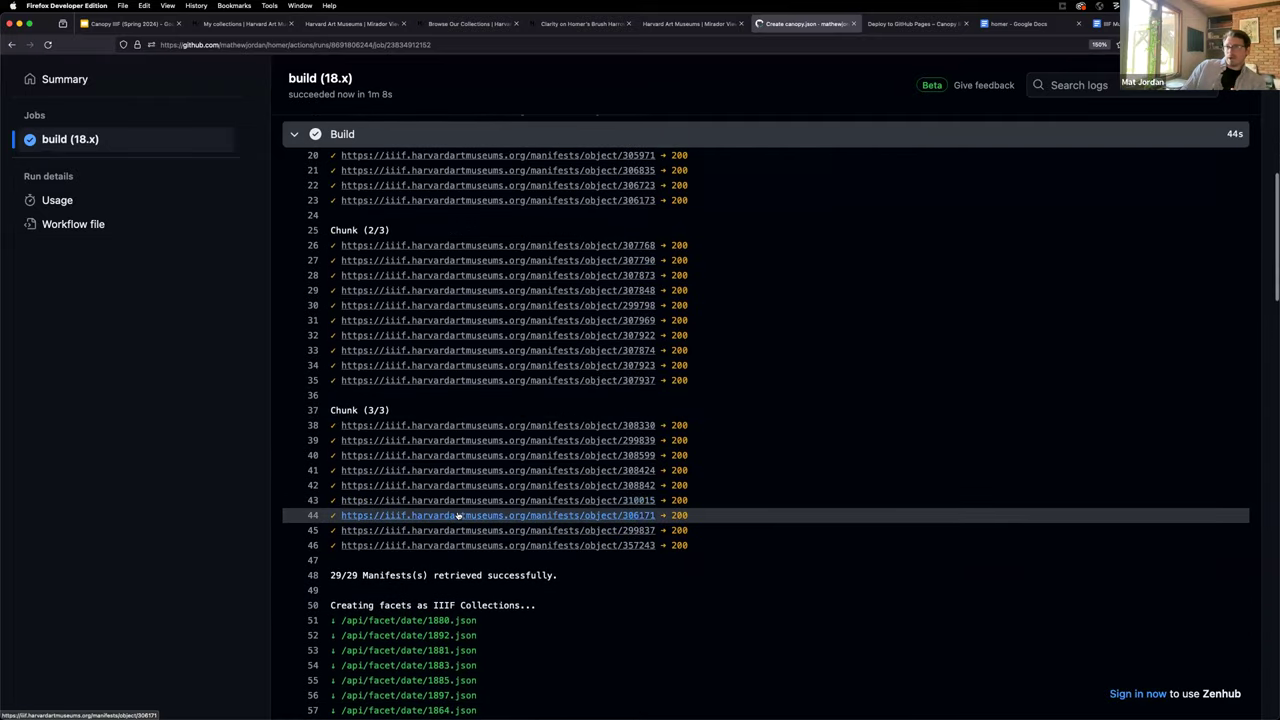
pyautogui.scroll(-2, 458, 515)
pyautogui.moveTo(598, 510); pyautogui.dragTo(330, 508)
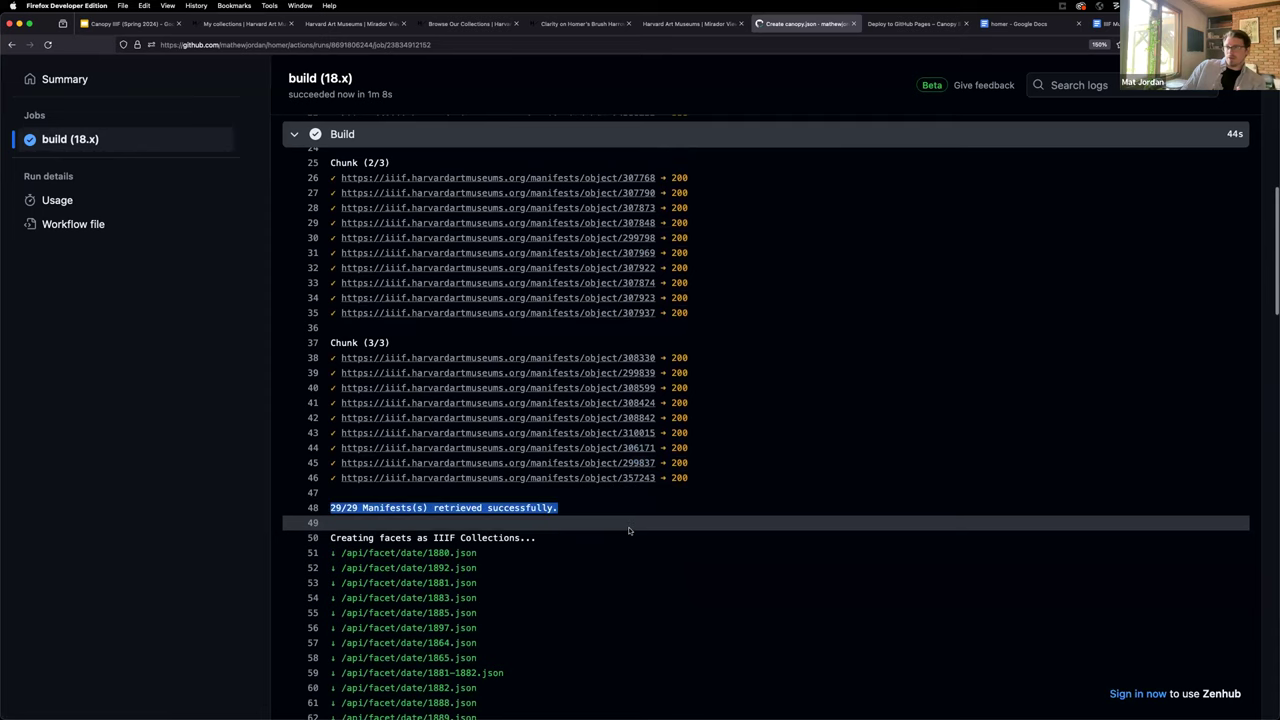
# Examine the build log's facet section for the date and classification JSON files created as IIIF Collections.
pyautogui.scroll(-4, 630, 528)
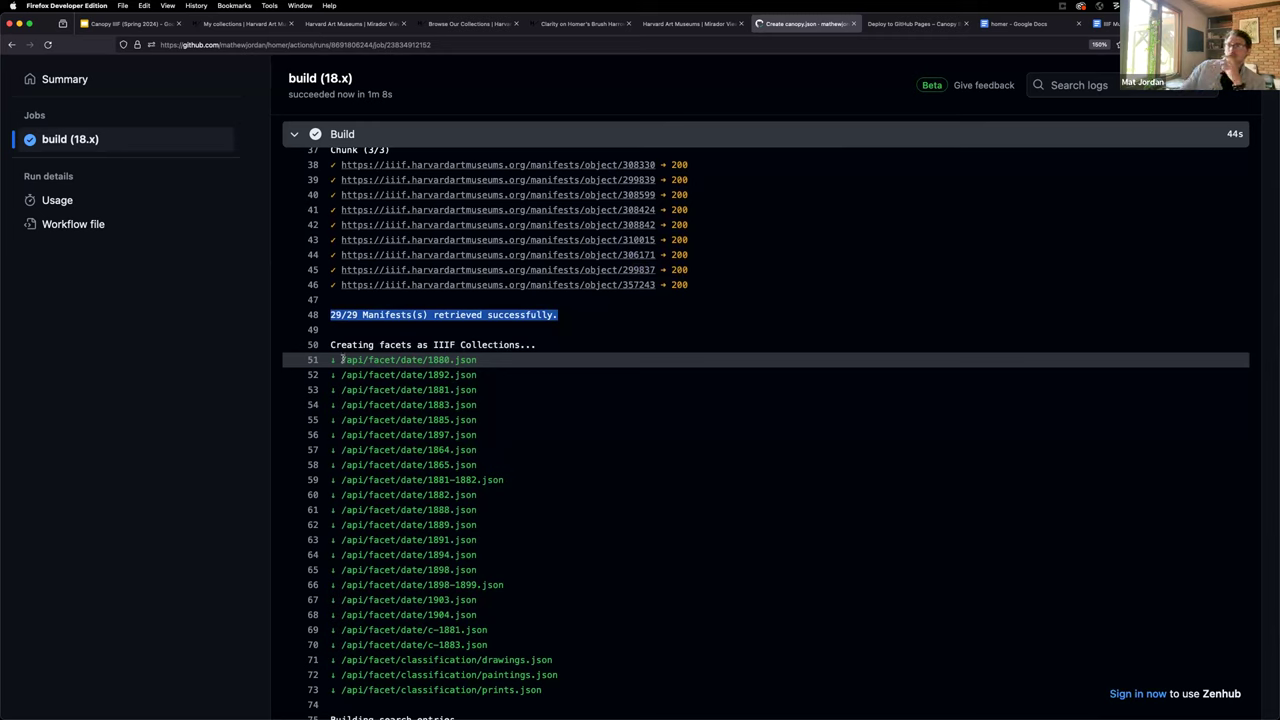
pyautogui.doubleClick(409, 360)
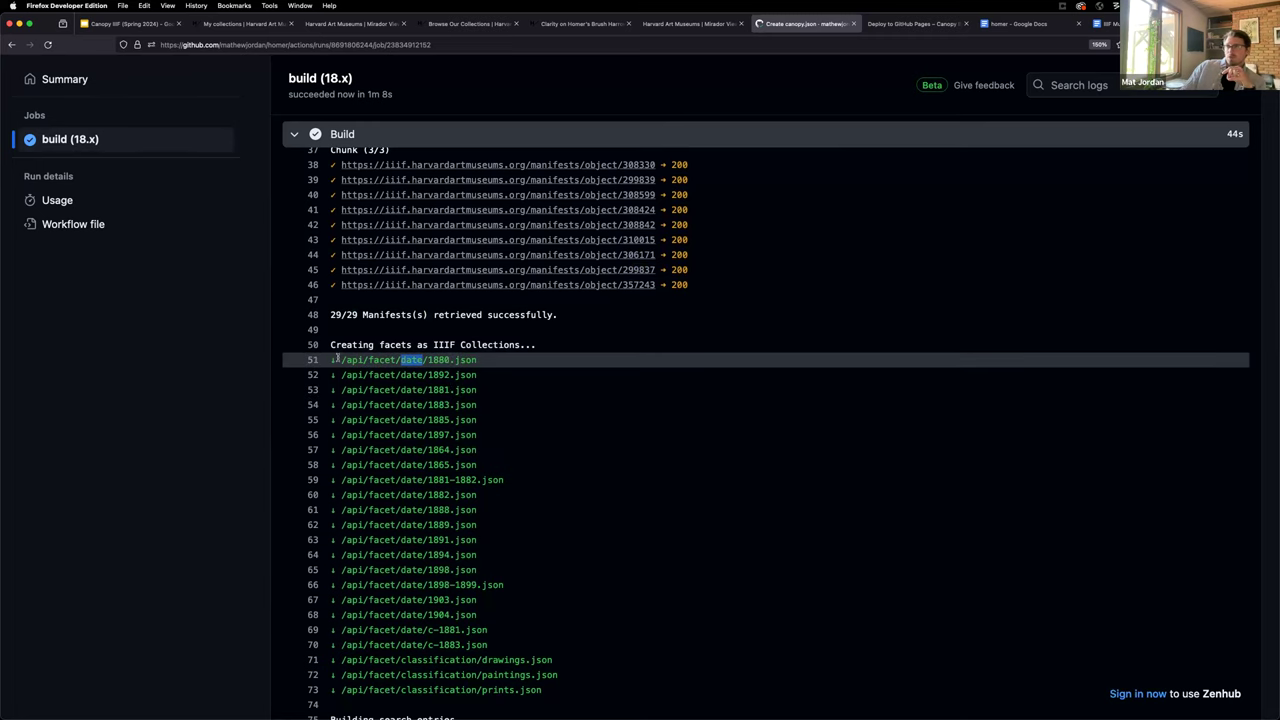
pyautogui.moveTo(337, 358); pyautogui.dragTo(560, 375)
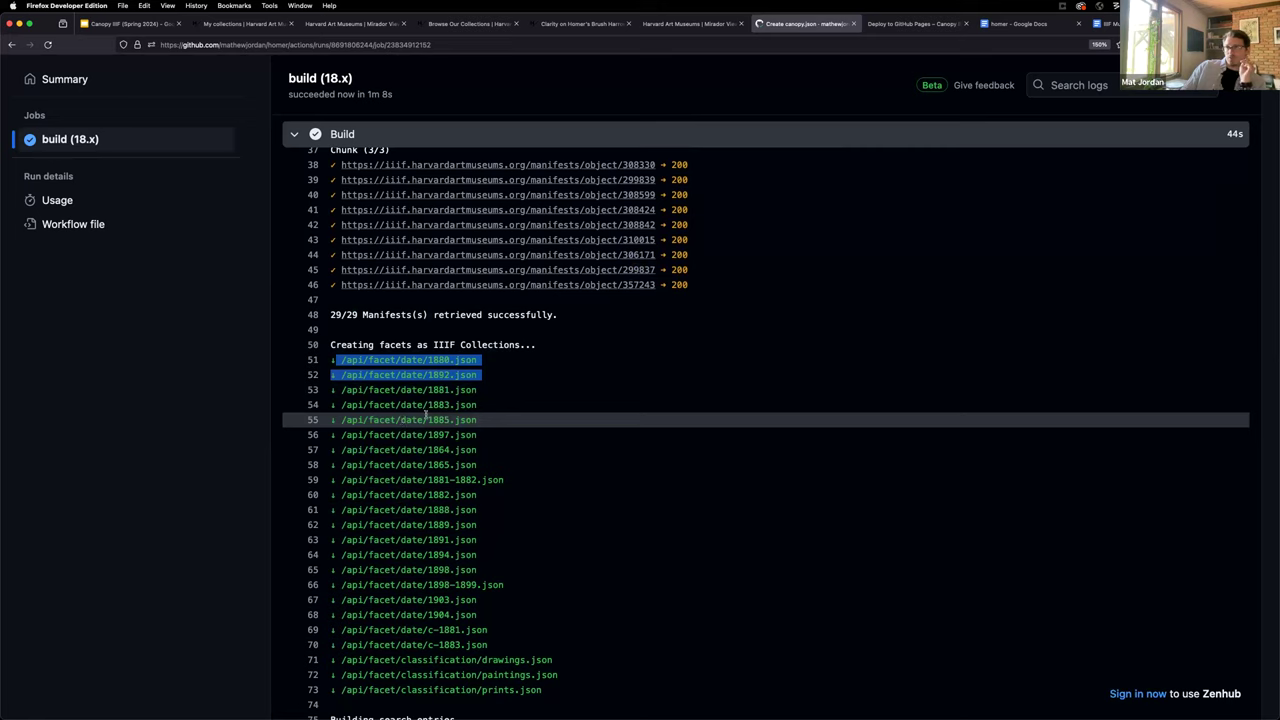
pyautogui.doubleClick(413, 375)
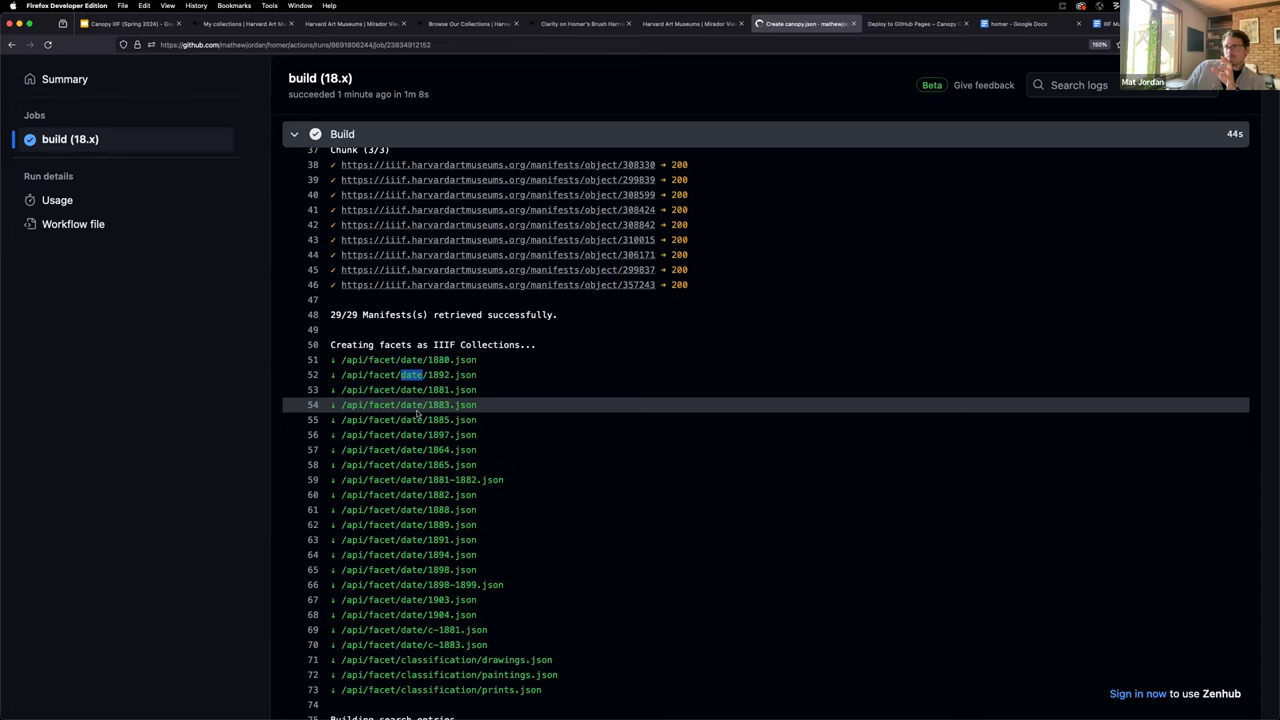
pyautogui.doubleClick(410, 361)
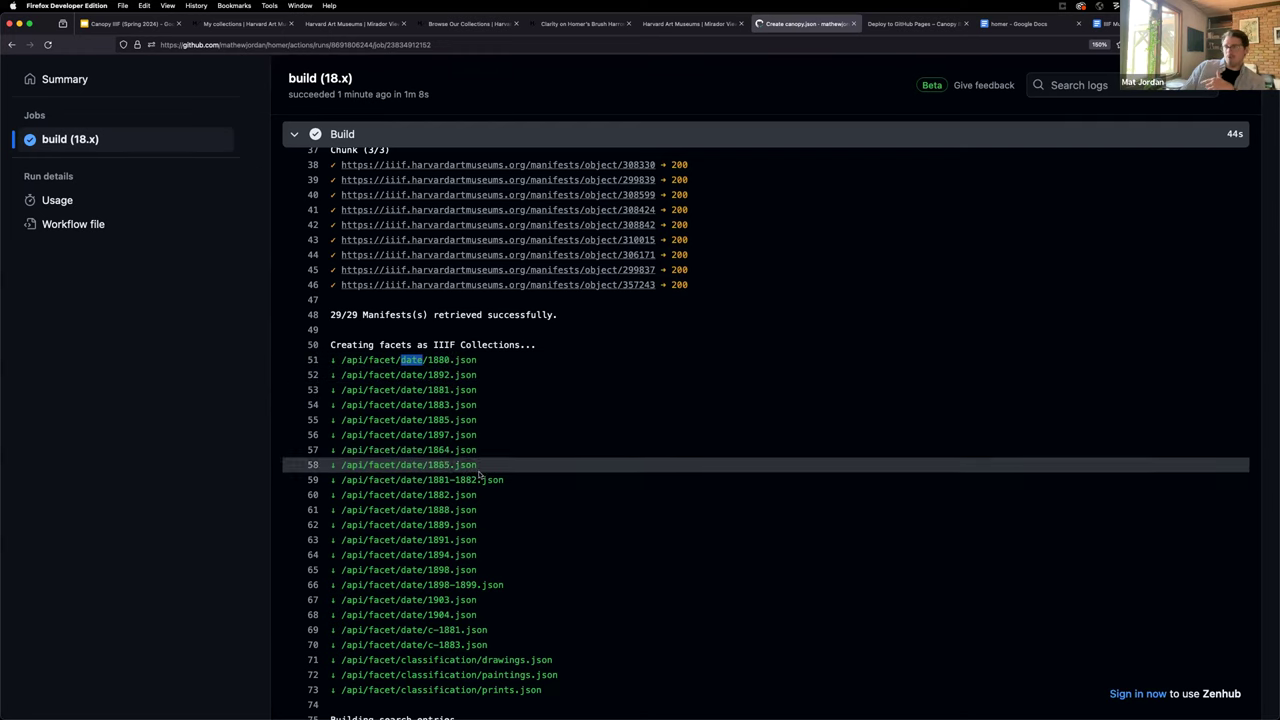
pyautogui.scroll(-3, 450, 600)
pyautogui.click(452, 545)
pyautogui.doubleClick(452, 537)
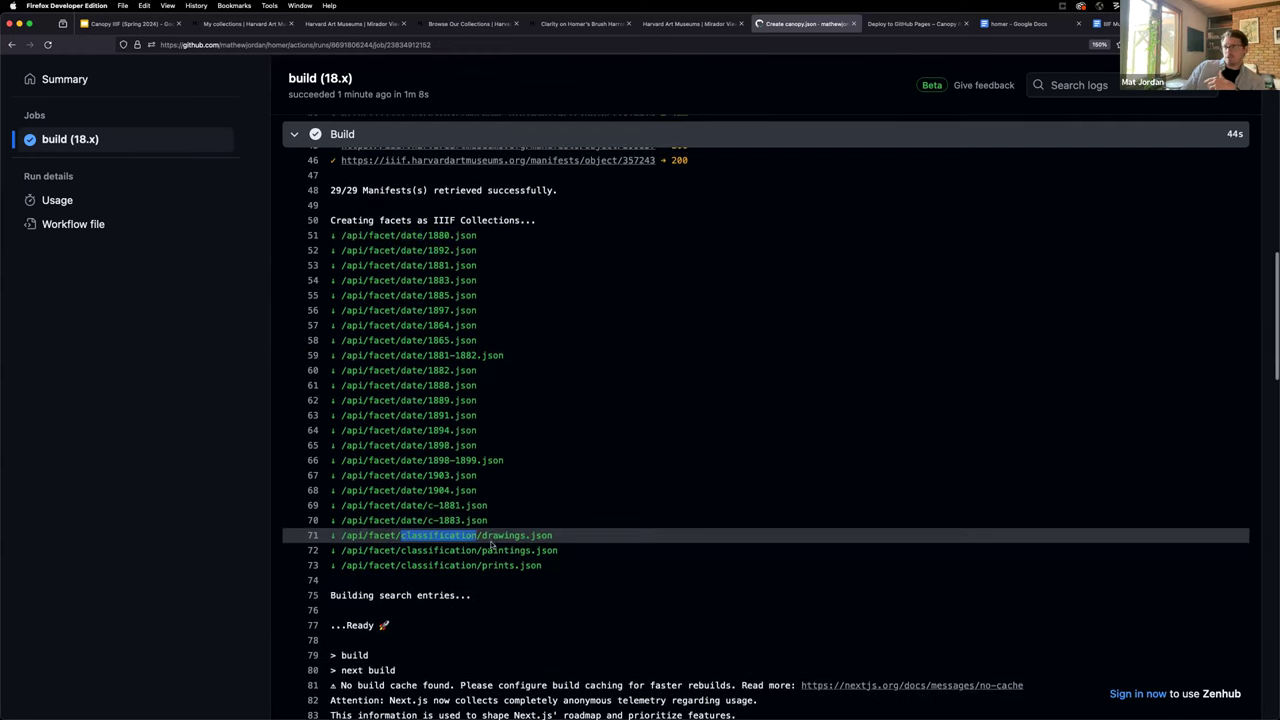
pyautogui.doubleClick(503, 536)
pyautogui.doubleClick(453, 550)
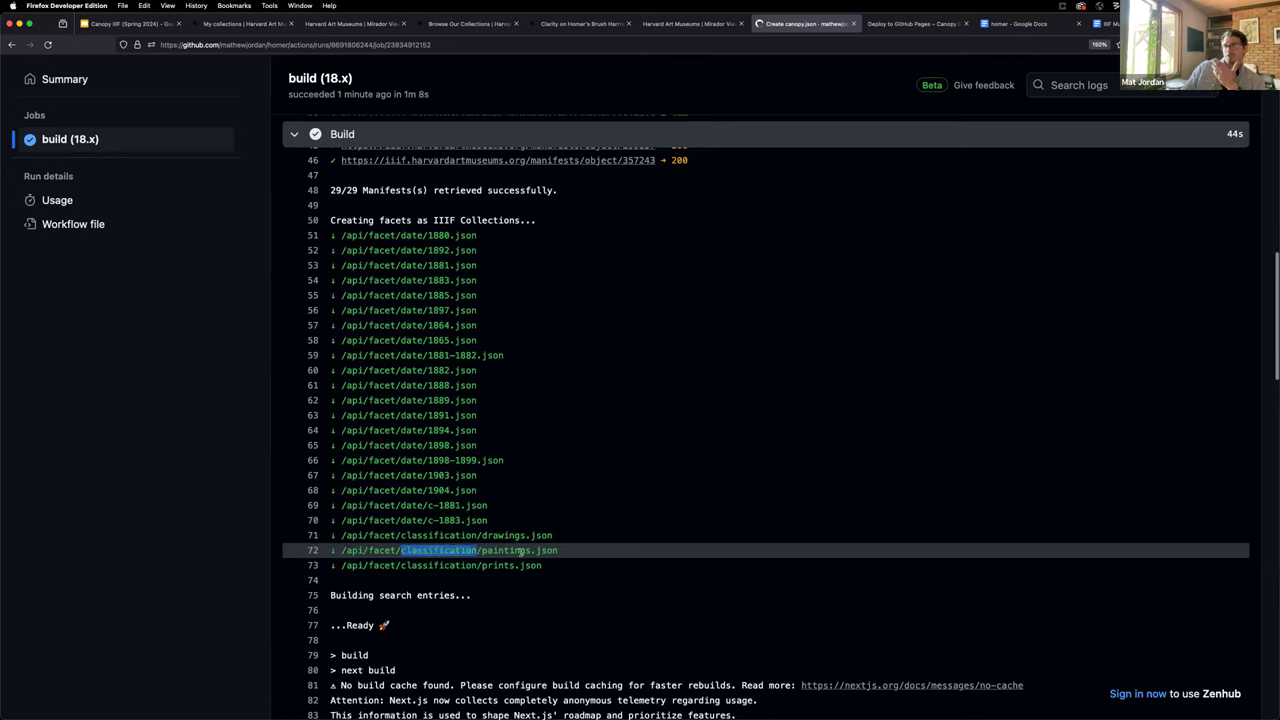
pyautogui.click(519, 552)
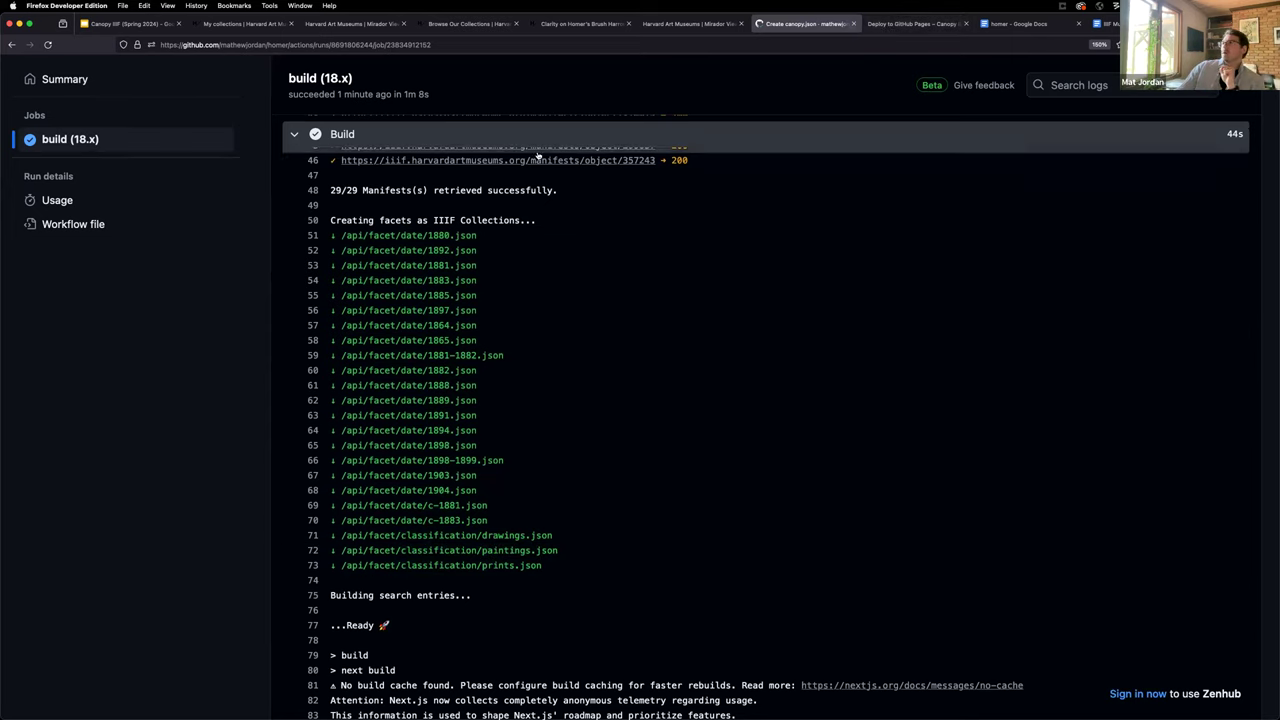
# Try the homer repository's published site link, and check the public URL and base path in the .env file.
pyautogui.scroll(15, 212, 256)
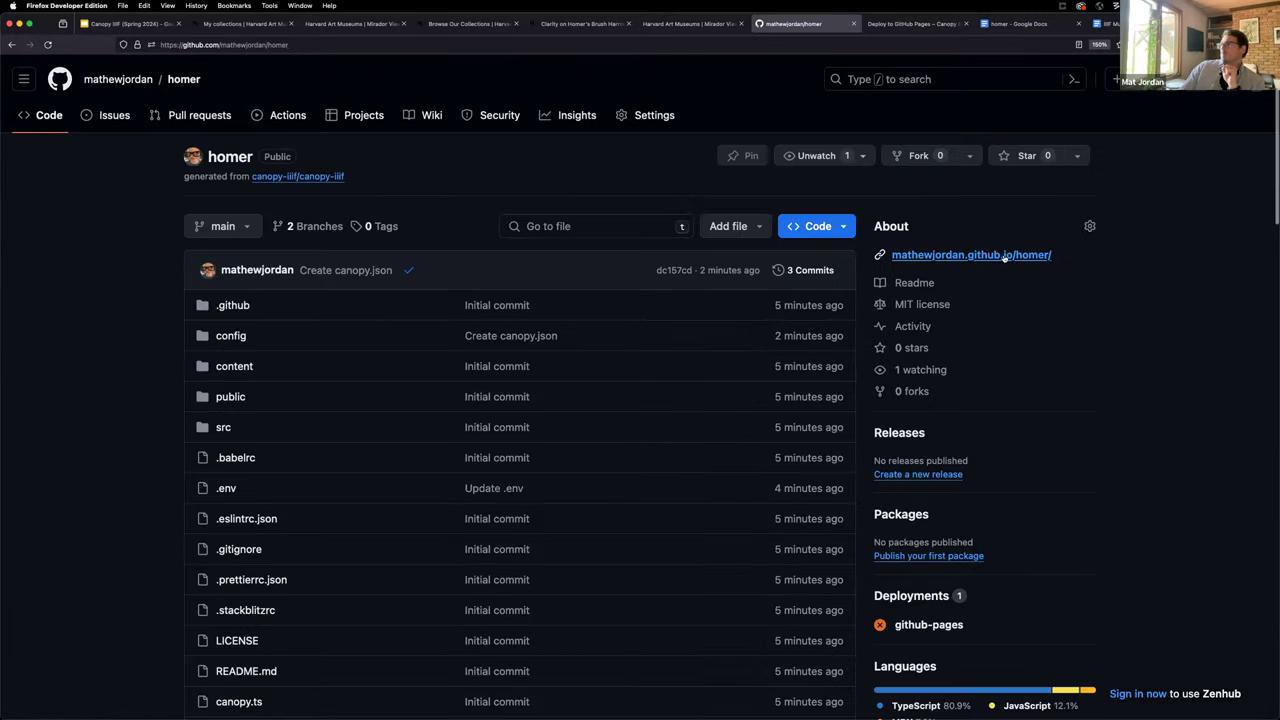
pyautogui.click(1004, 257)
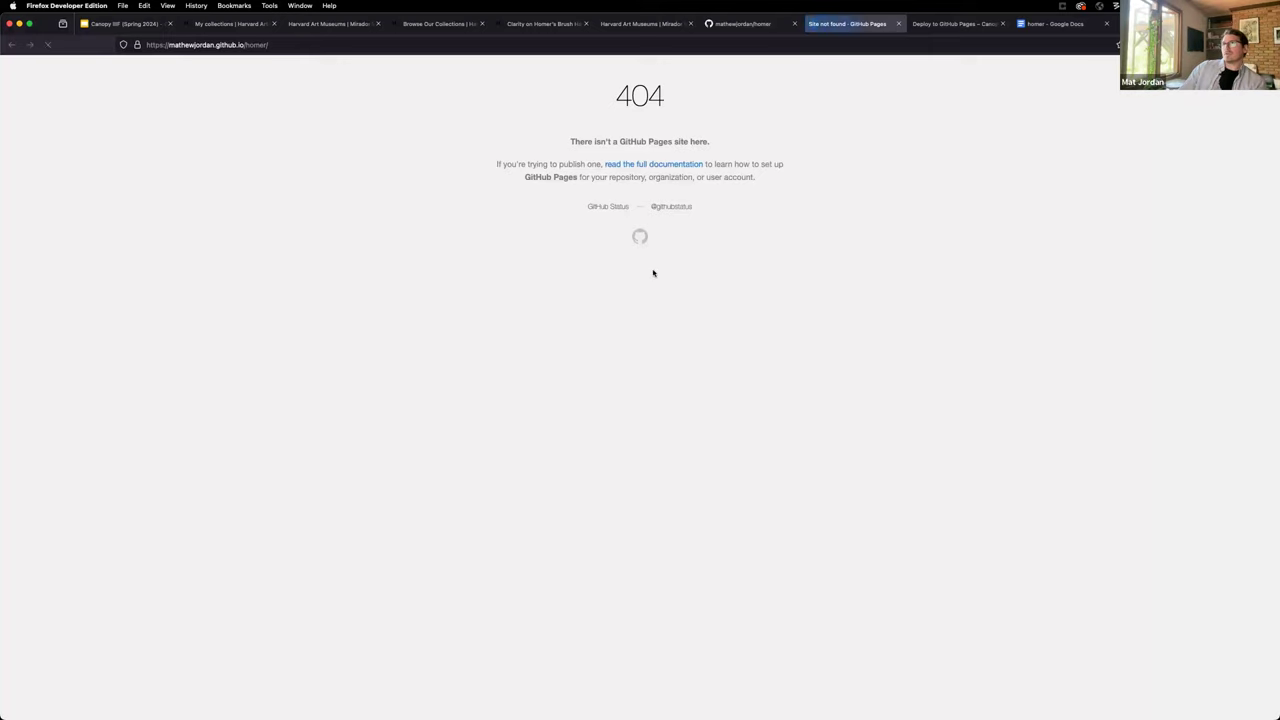
pyautogui.click(761, 28)
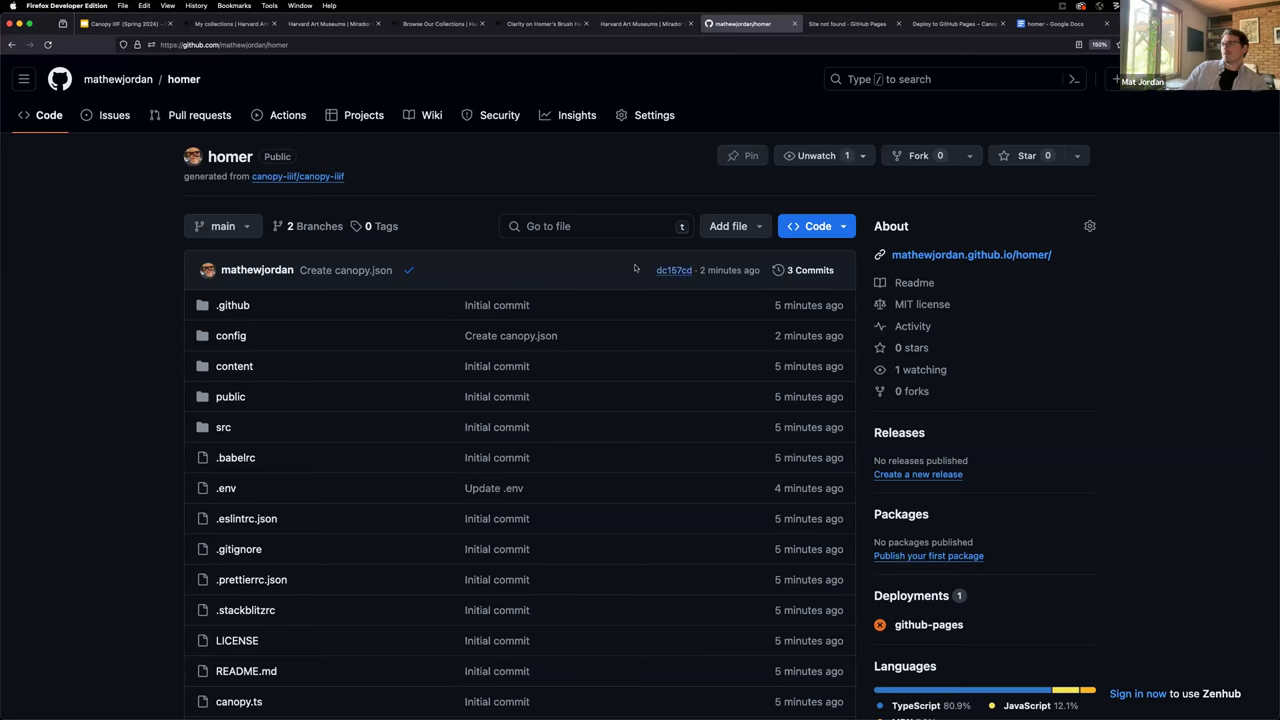
pyautogui.click(226, 490)
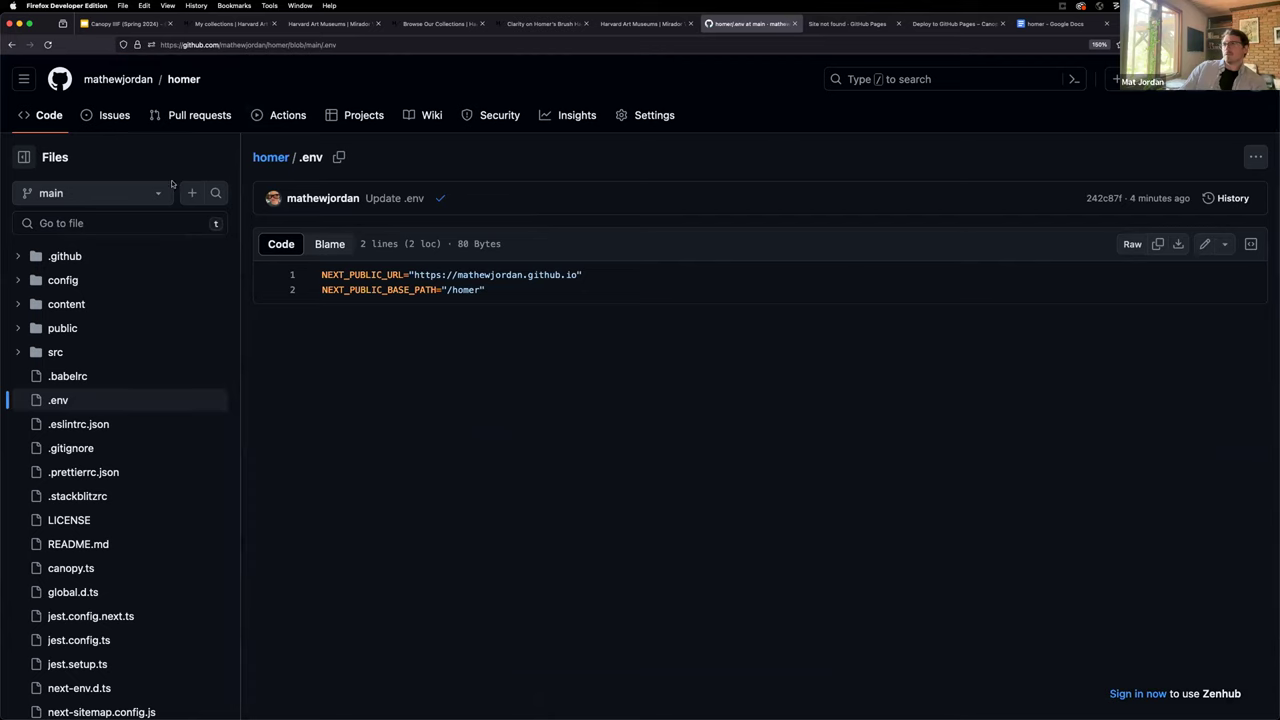
pyautogui.click(11, 44)
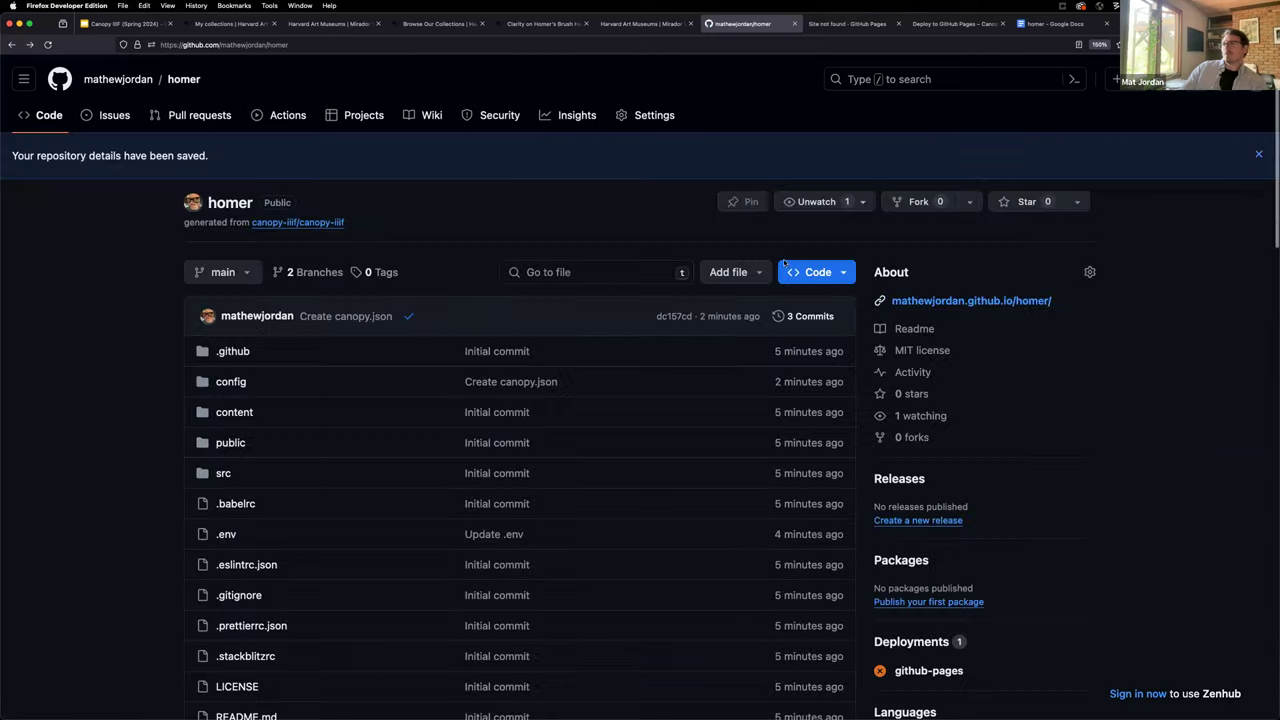
# Open the published homer site from the repository and enlarge the page view to 133%.
pyautogui.click(1030, 133)
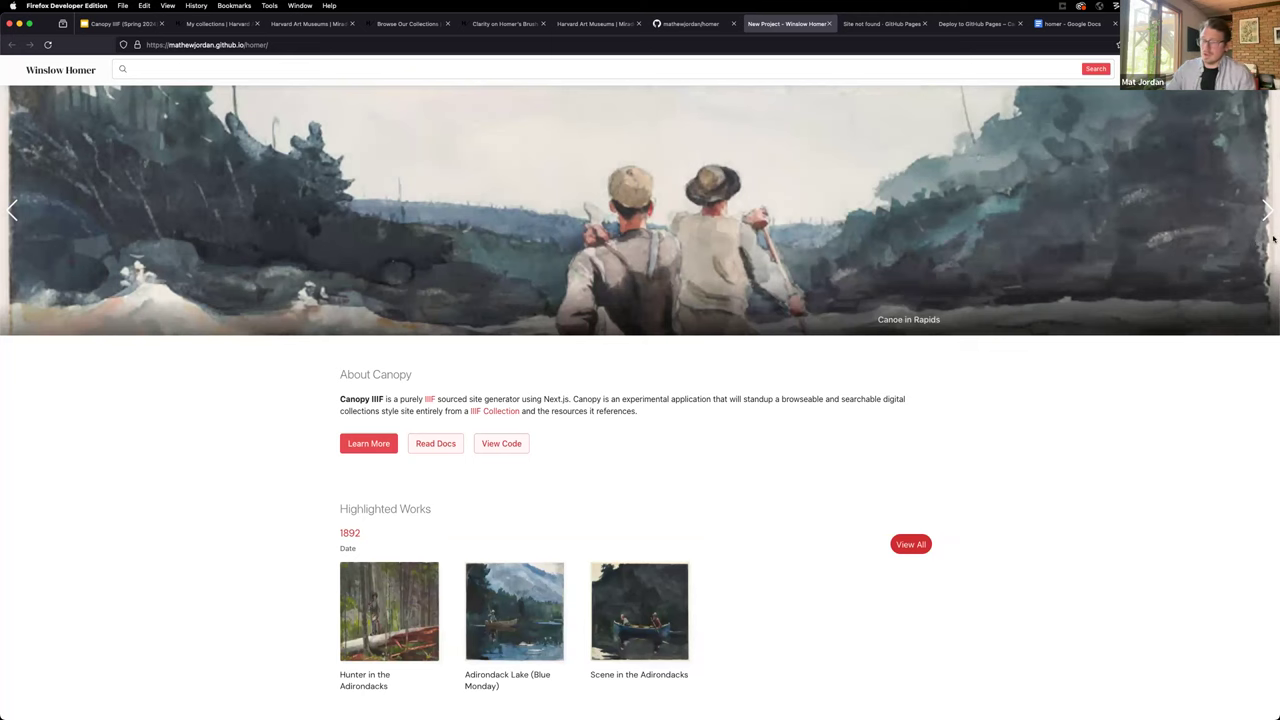
pyautogui.press('super+plus')
pyautogui.press('super+plus')
pyautogui.press('super+plus')
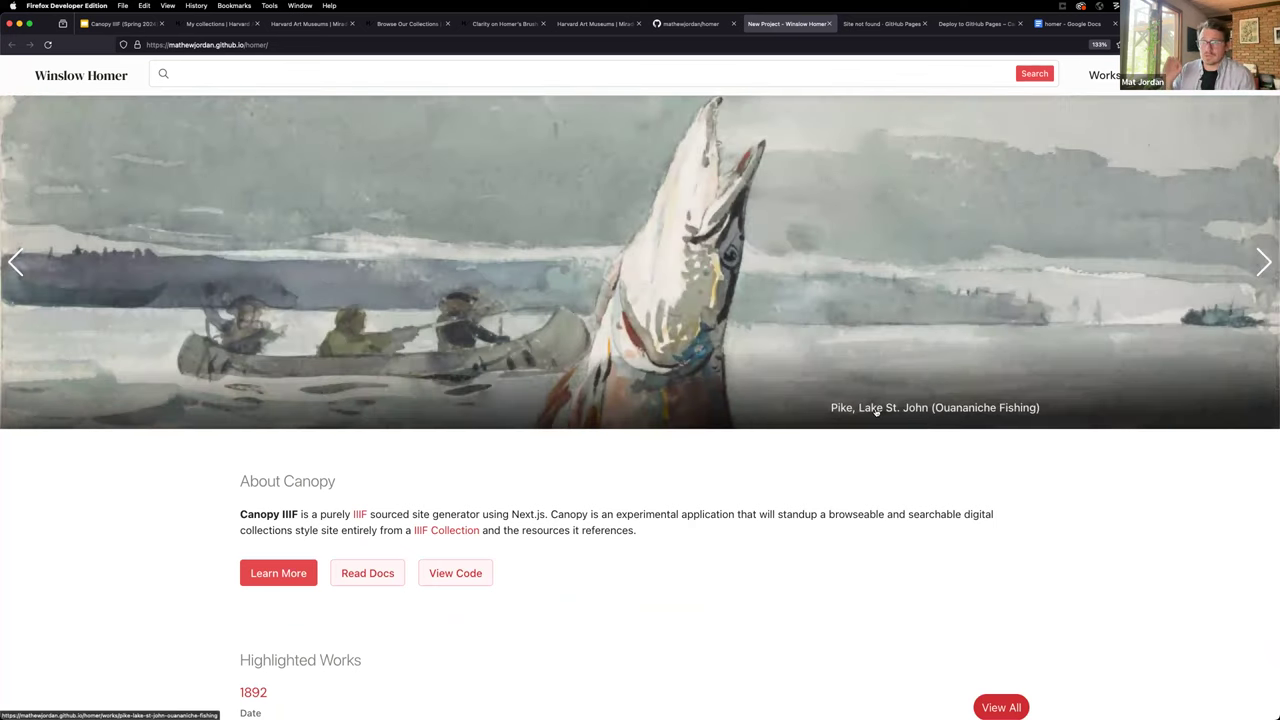
# Examine the home page's Highlighted Works, including the 1892 date group and the Drawings classification group.
pyautogui.scroll(-2, 533, 481)
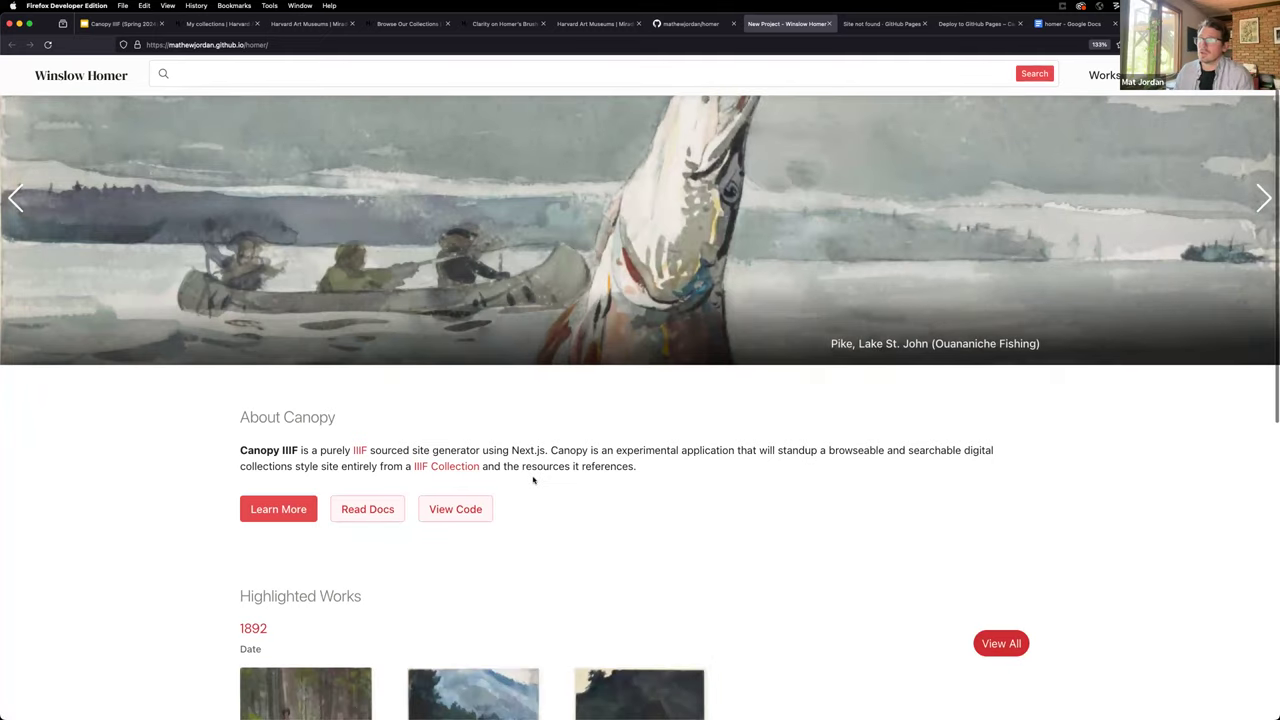
pyautogui.scroll(-3, 533, 481)
pyautogui.scroll(-5, 372, 377)
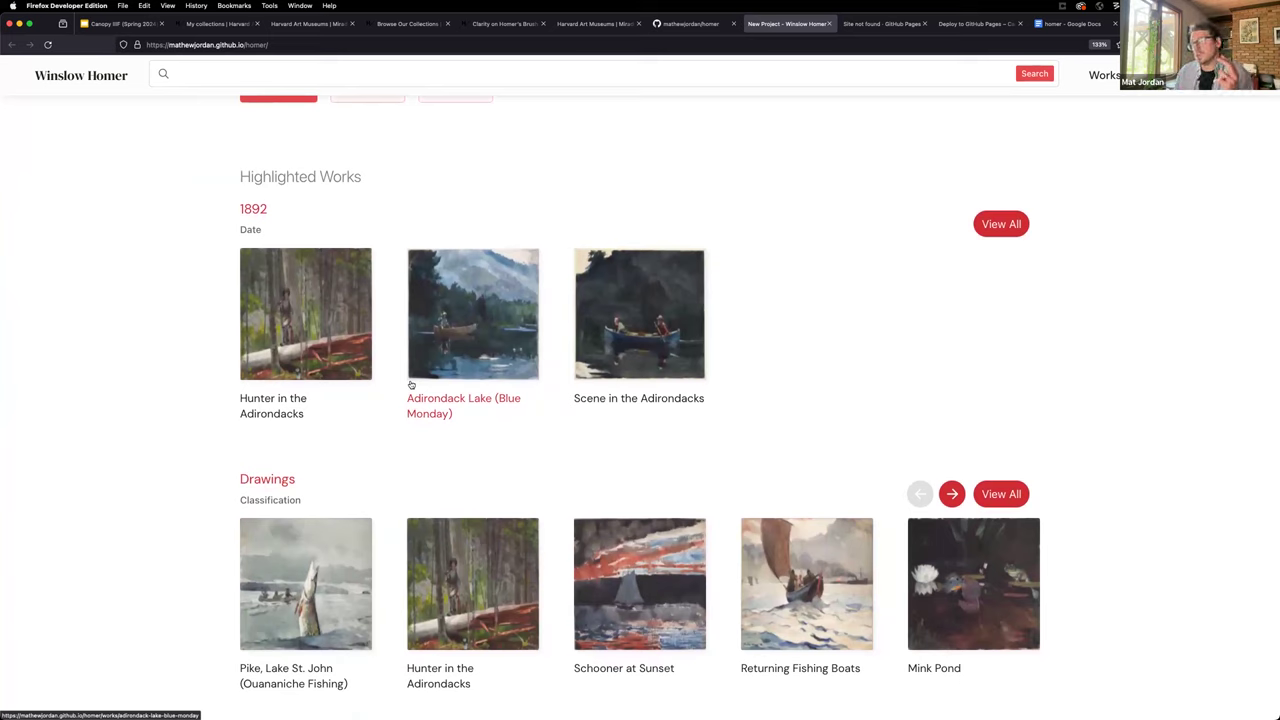
pyautogui.moveTo(236, 209); pyautogui.dragTo(283, 210)
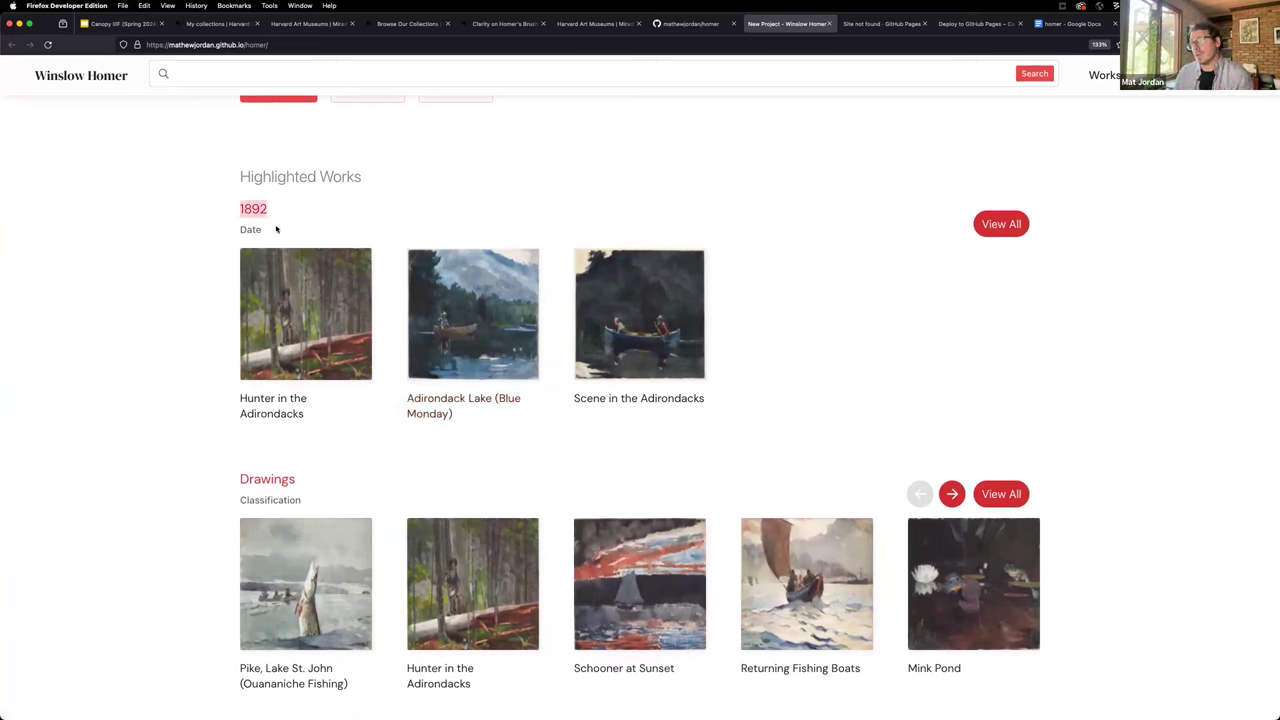
pyautogui.click(230, 236)
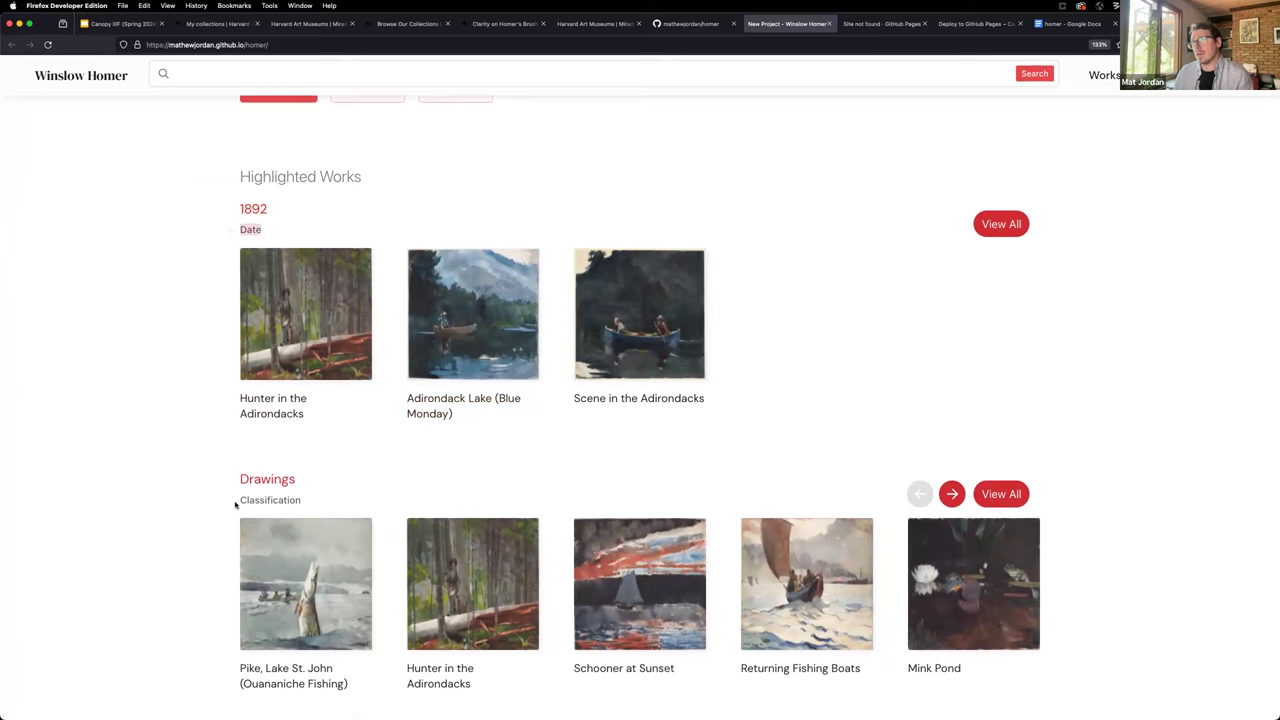
pyautogui.moveTo(234, 503); pyautogui.dragTo(343, 506)
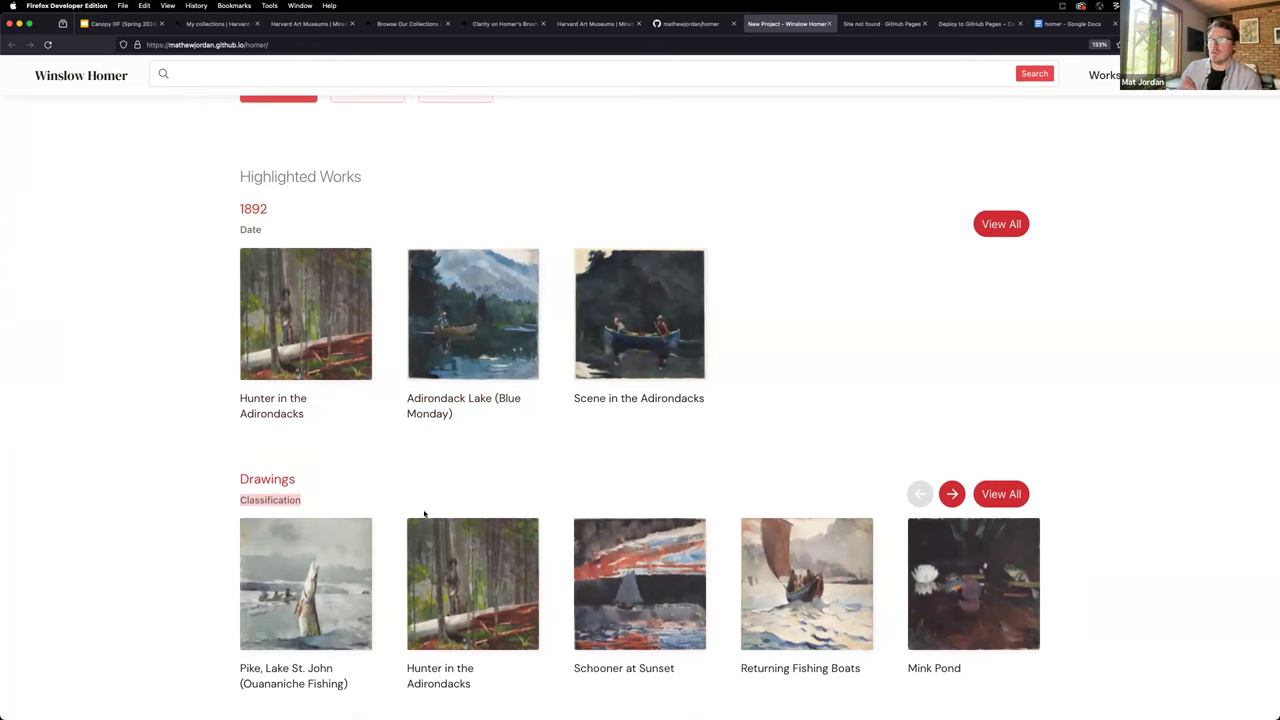
pyautogui.scroll(5, 429, 503)
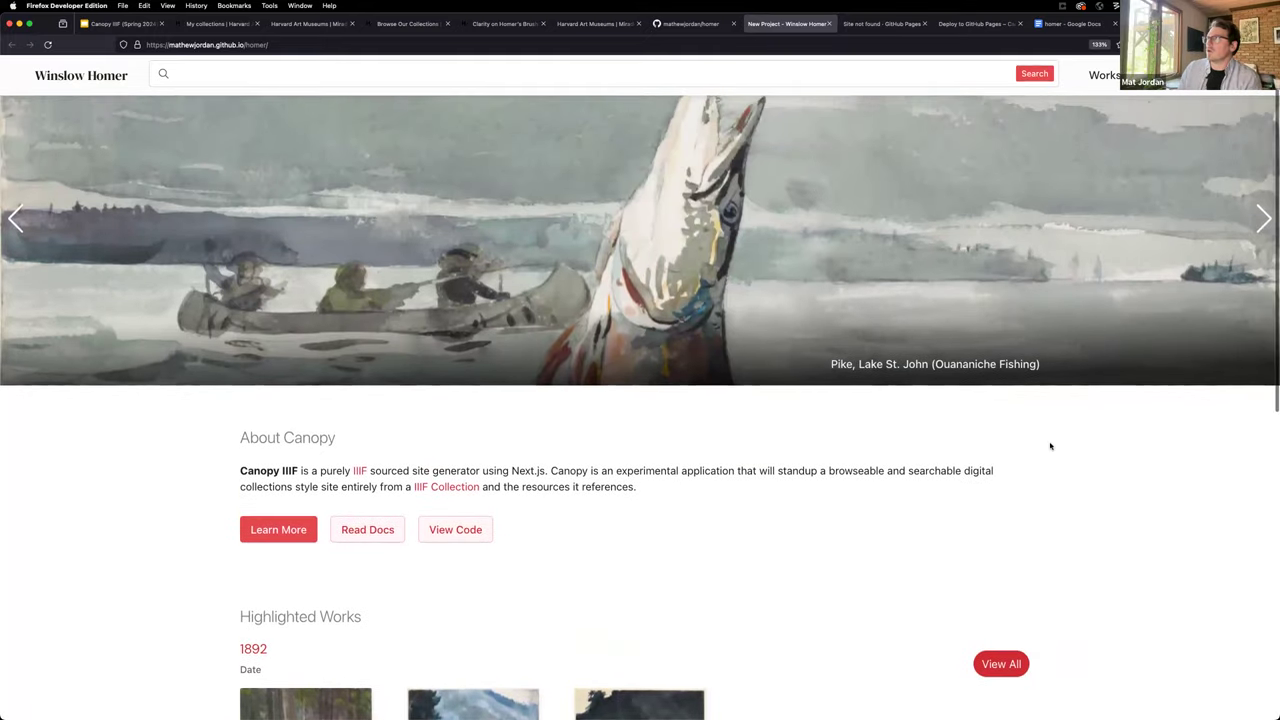
pyautogui.tripleClick(1050, 446)
# Open the site's full works listing and look through the thumbnails.
pyautogui.click(1104, 75)
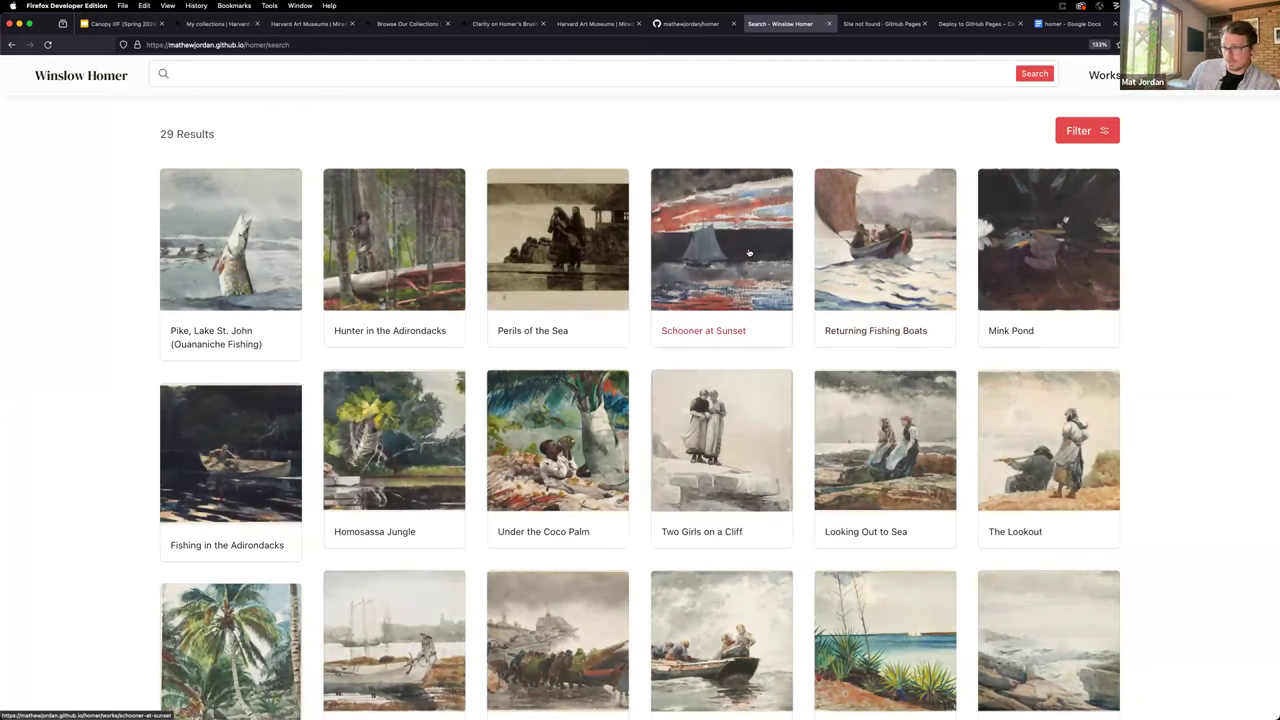
pyautogui.scroll(-5, 778, 285)
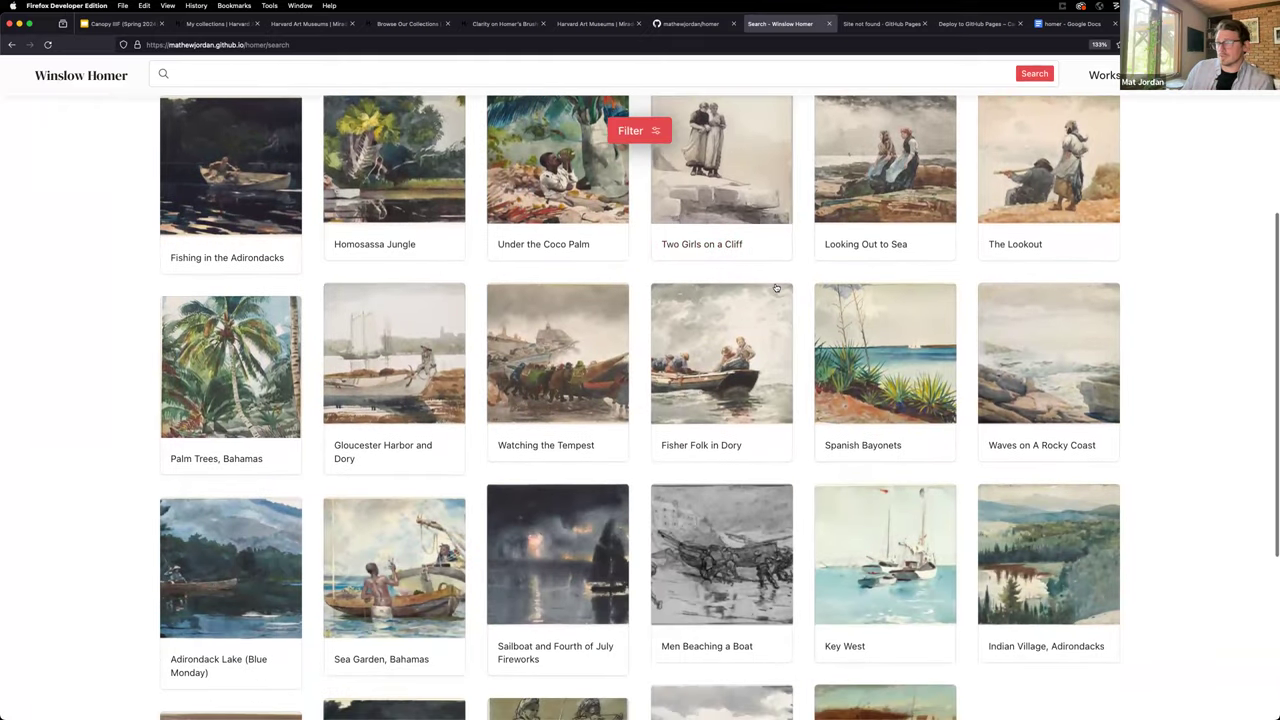
pyautogui.scroll(-2, 775, 287)
pyautogui.scroll(5, 742, 345)
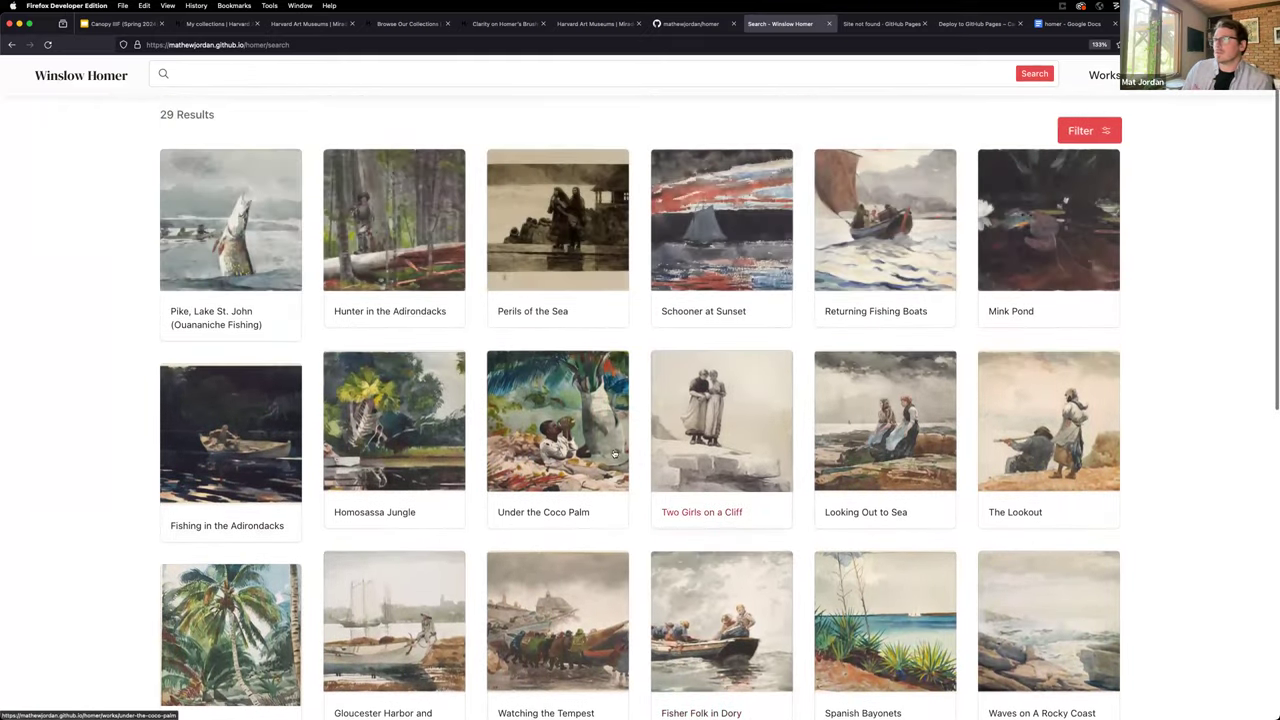
# Open the Hunter in the Adirondacks work and review its page path and descriptive metadata.
pyautogui.click(407, 262)
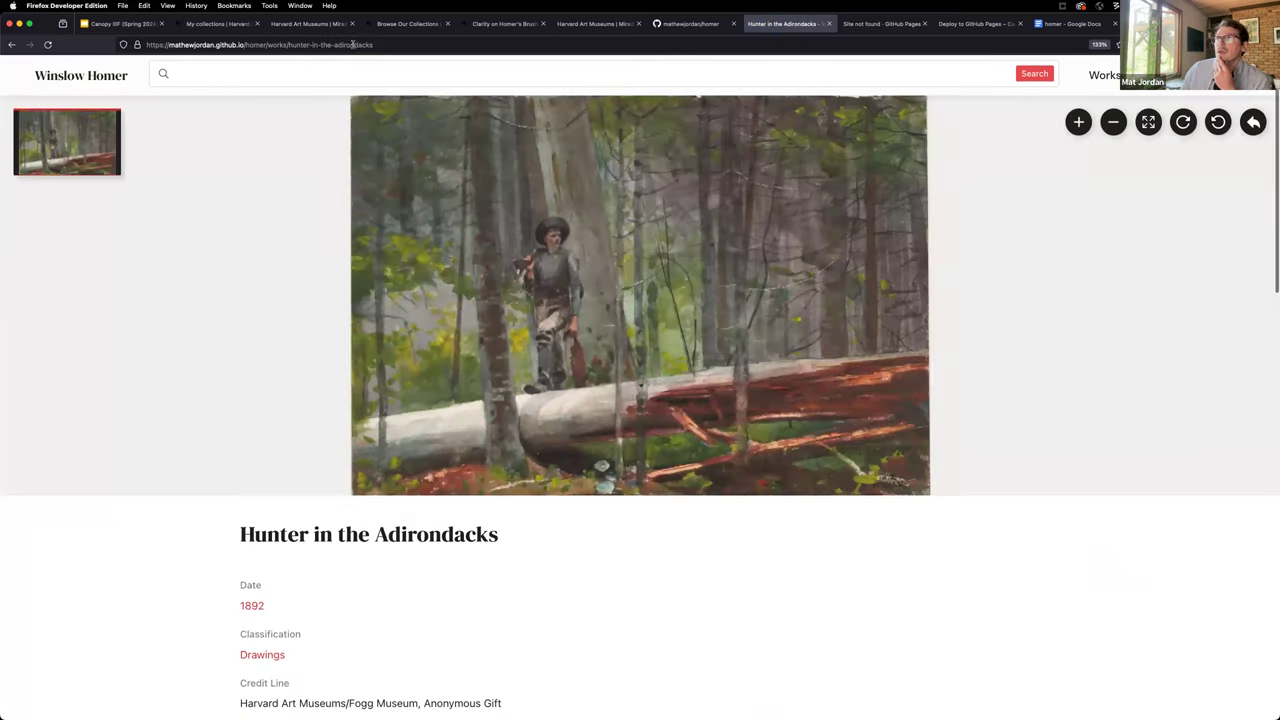
pyautogui.click(383, 45)
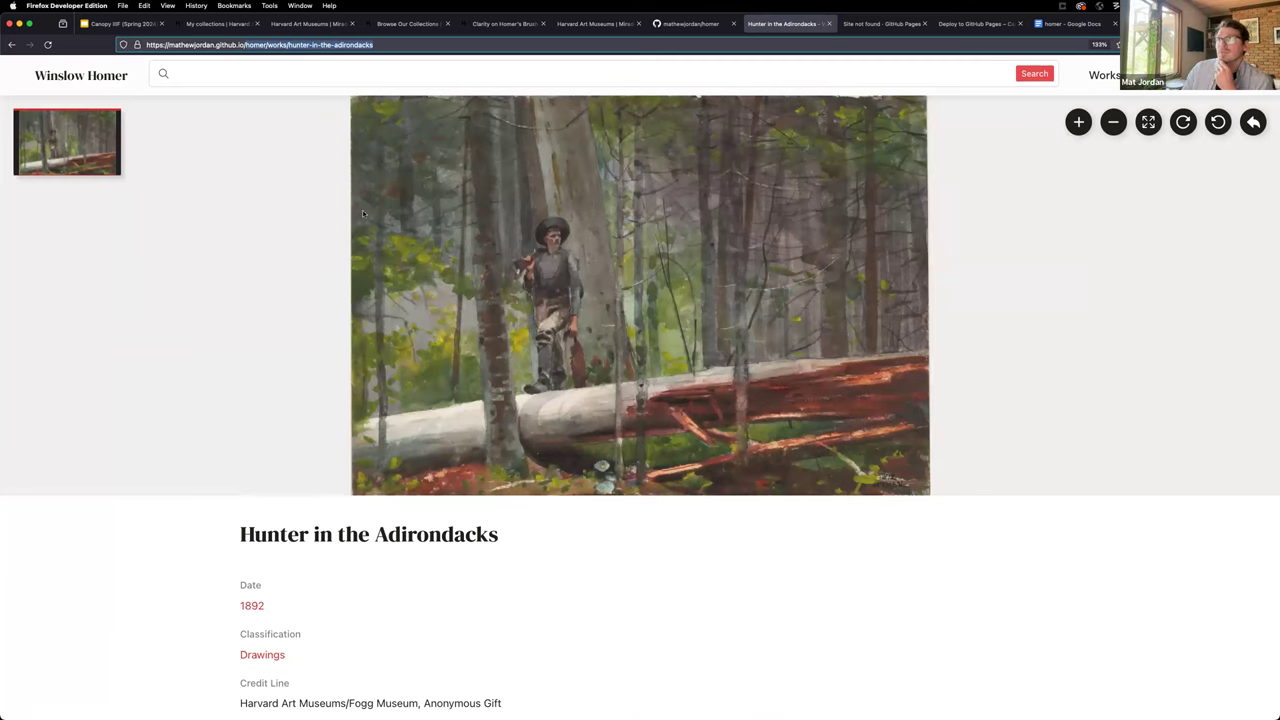
pyautogui.scroll(-10, 628, 515)
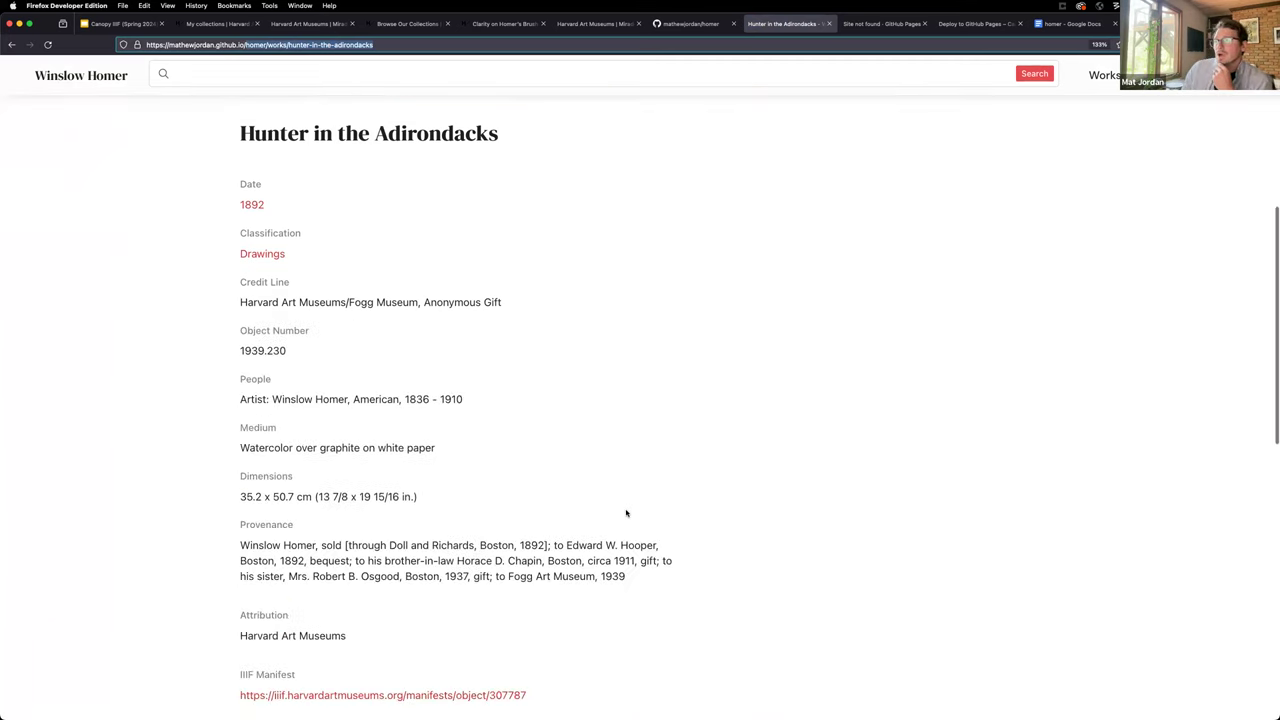
pyautogui.scroll(3, 626, 513)
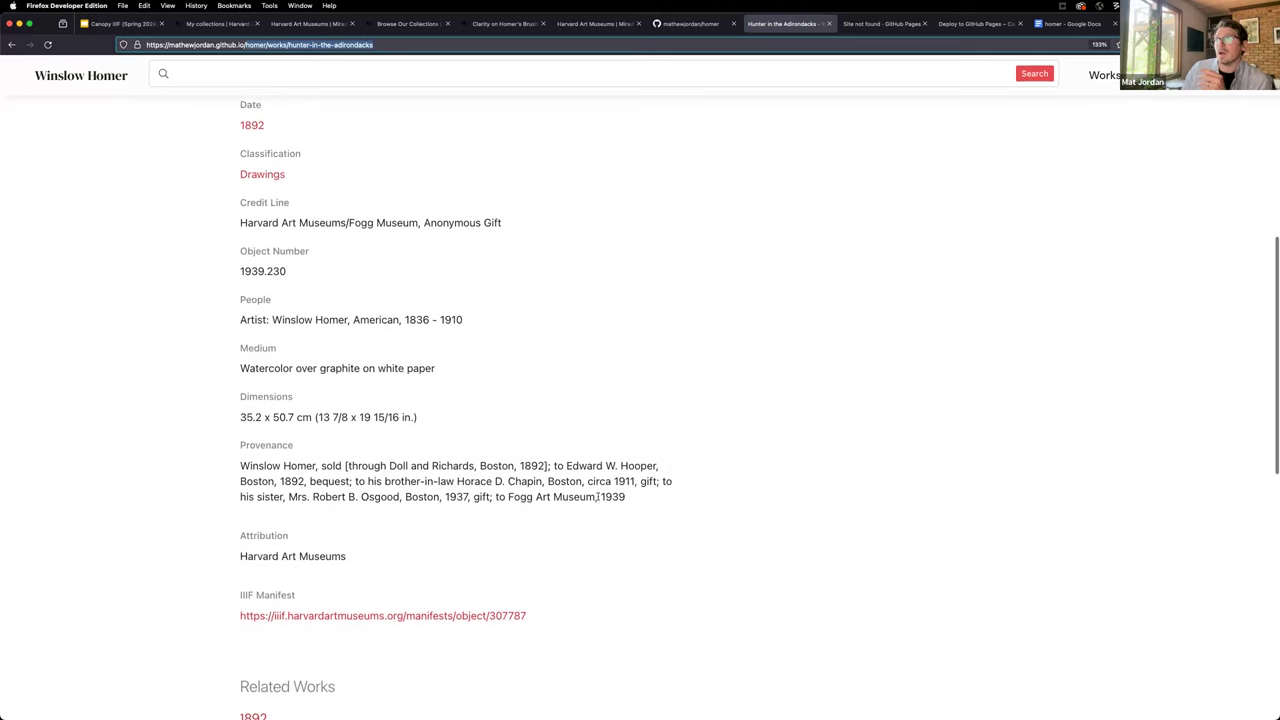
# Review the Date and Classification fields of Hunter in the Adirondacks and follow its 1892 date link.
pyautogui.scroll(3, 275, 250)
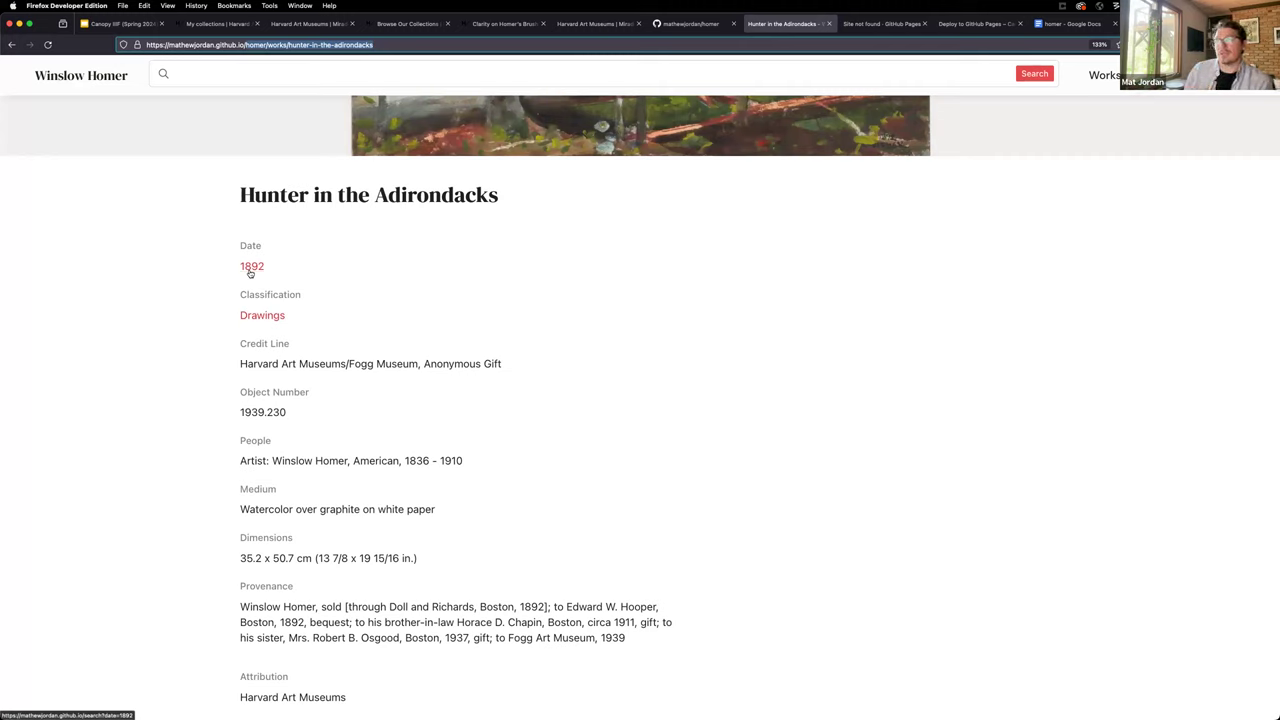
pyautogui.doubleClick(250, 245)
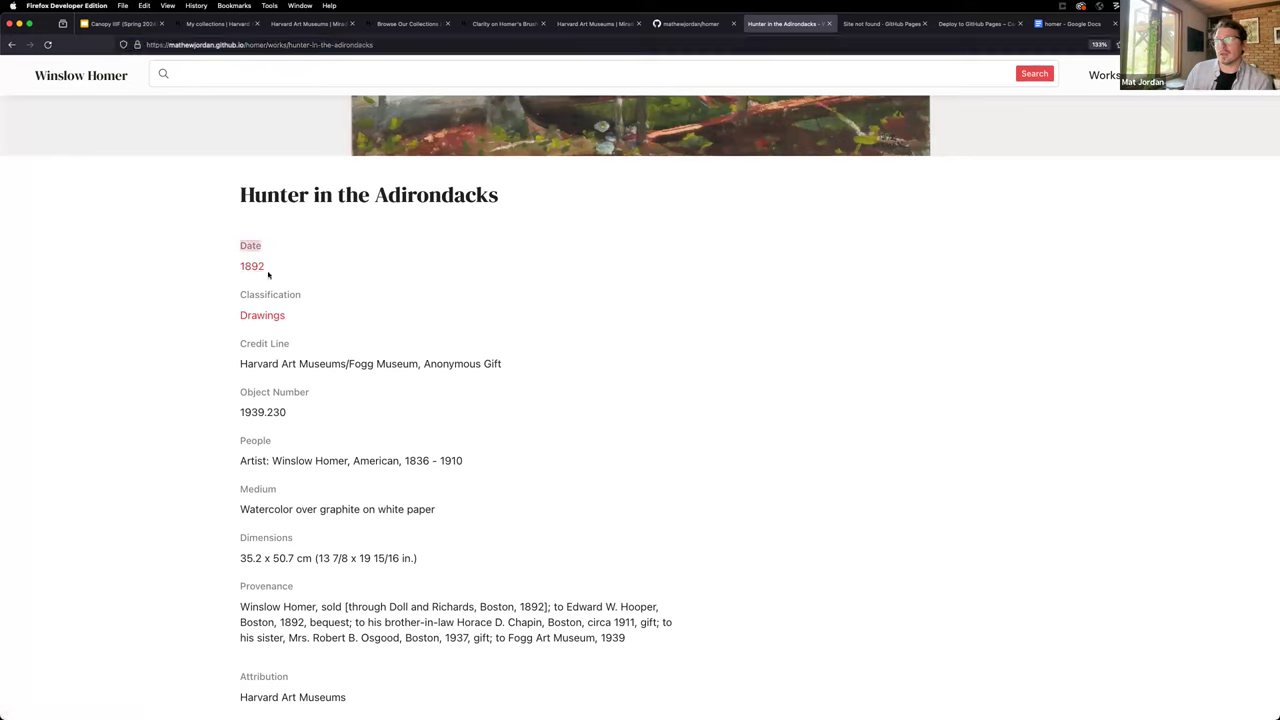
pyautogui.moveTo(243, 295); pyautogui.dragTo(324, 294)
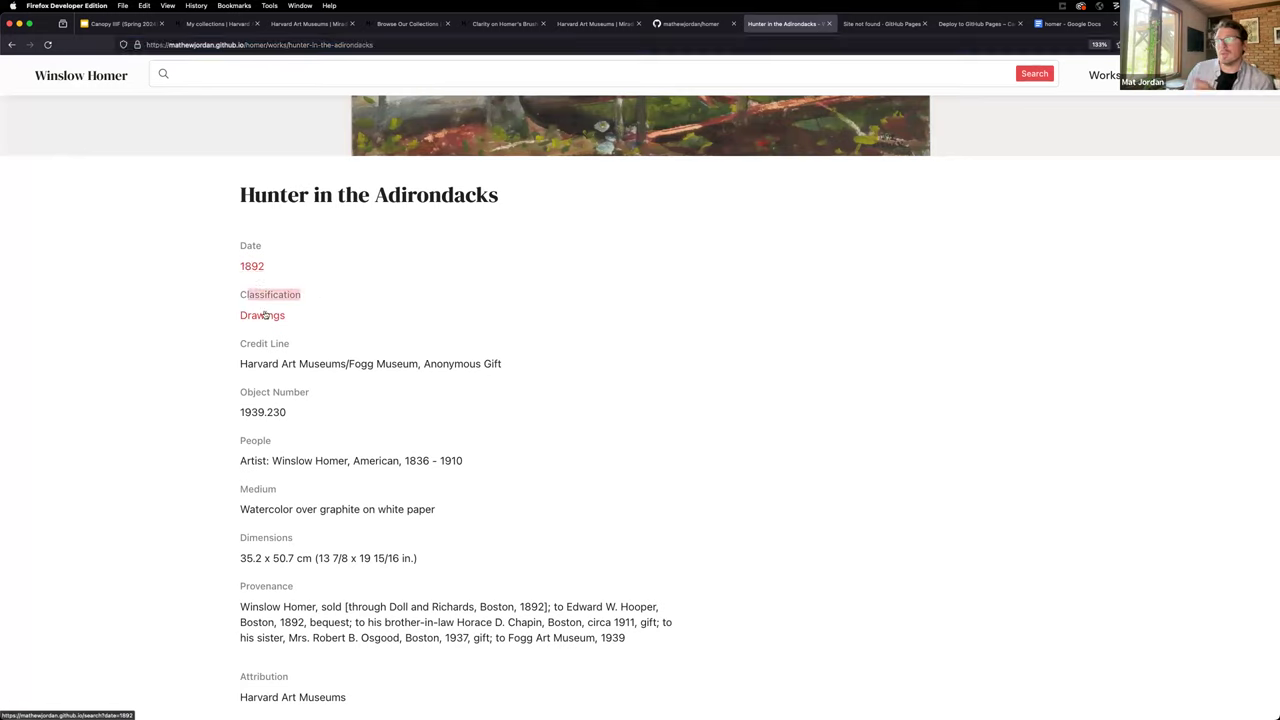
pyautogui.click(252, 267)
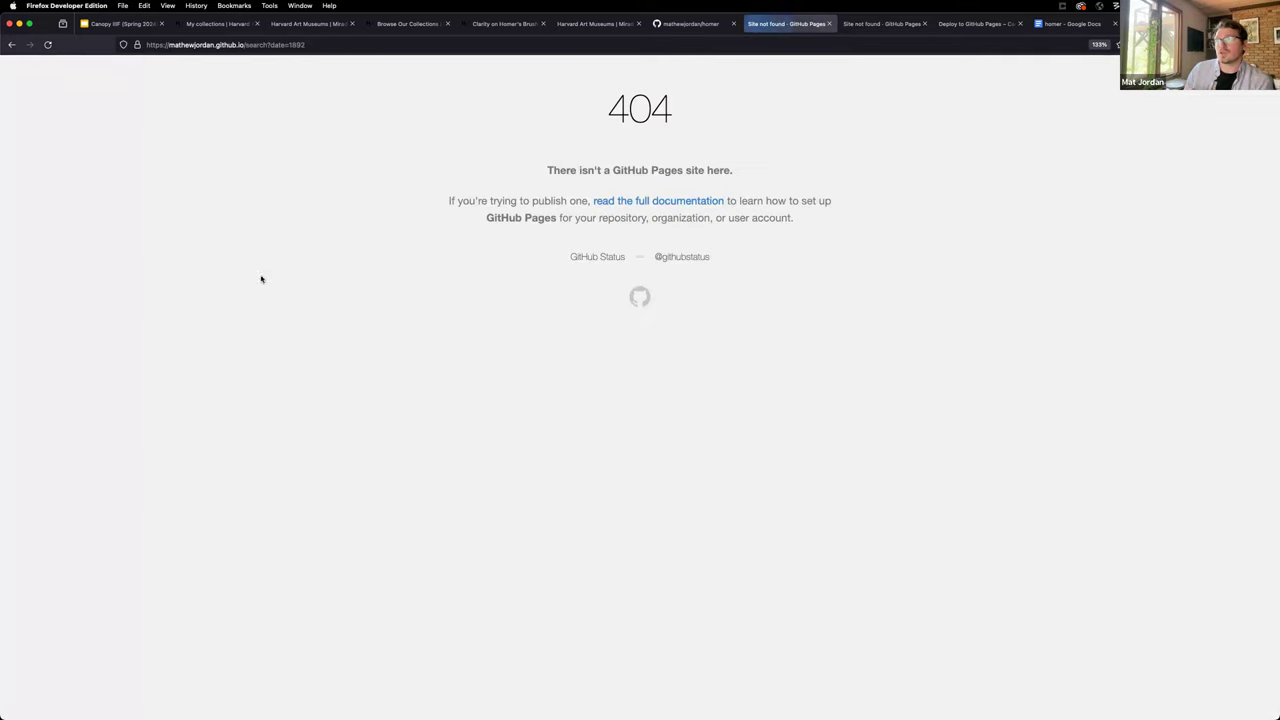
# Insert homer/ before search?date=1892 in the page address and load the corrected search page.
pyautogui.click(55, 42)
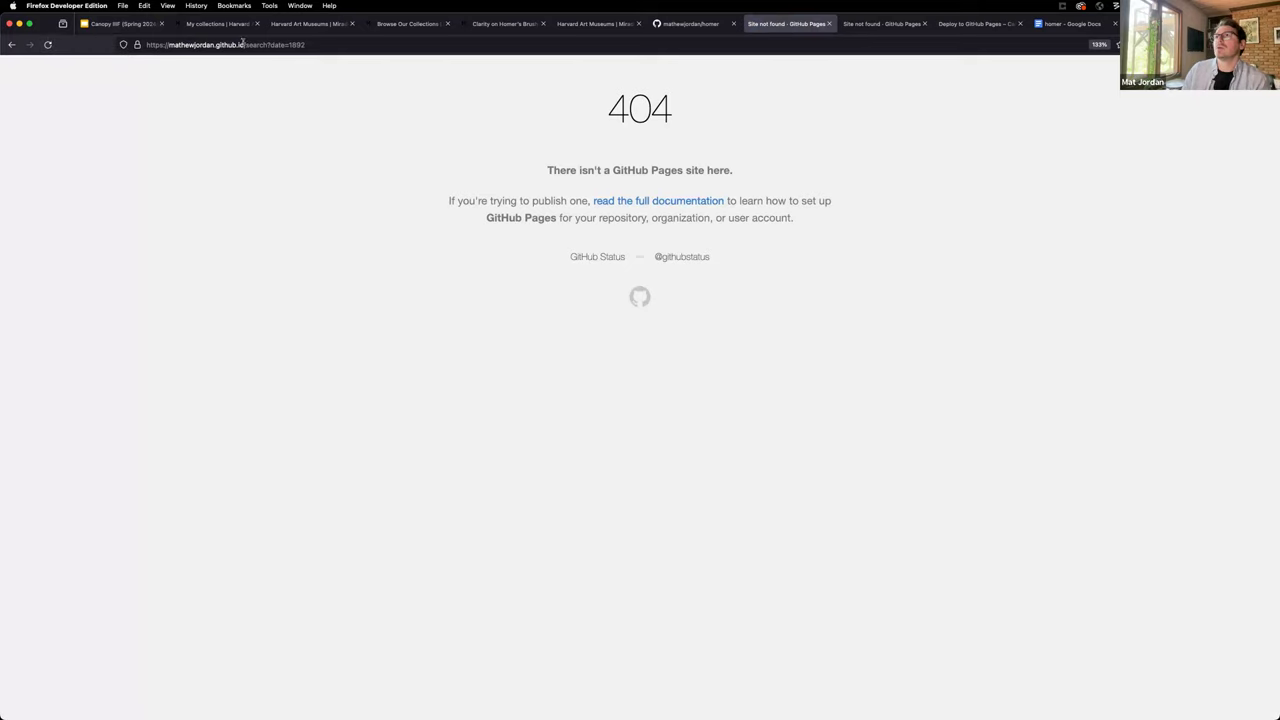
pyautogui.click(245, 44)
pyautogui.click(253, 44)
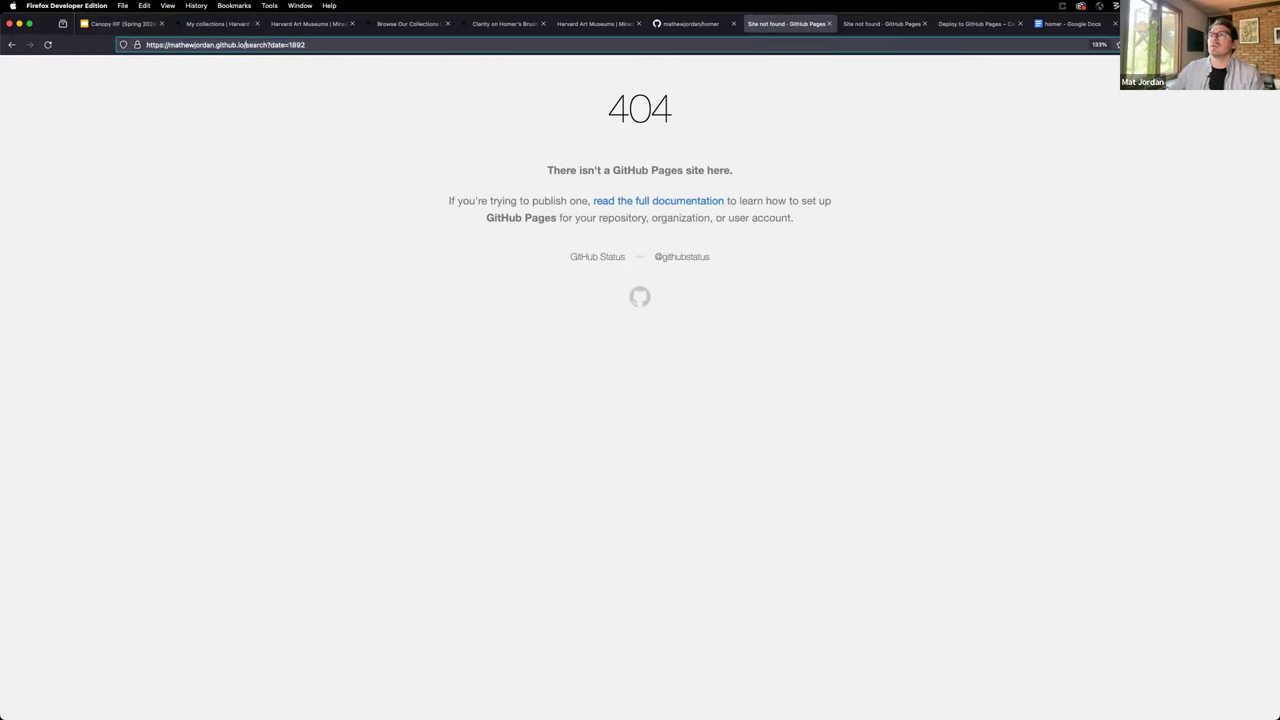
pyautogui.write('homer/')
pyautogui.press('Return')
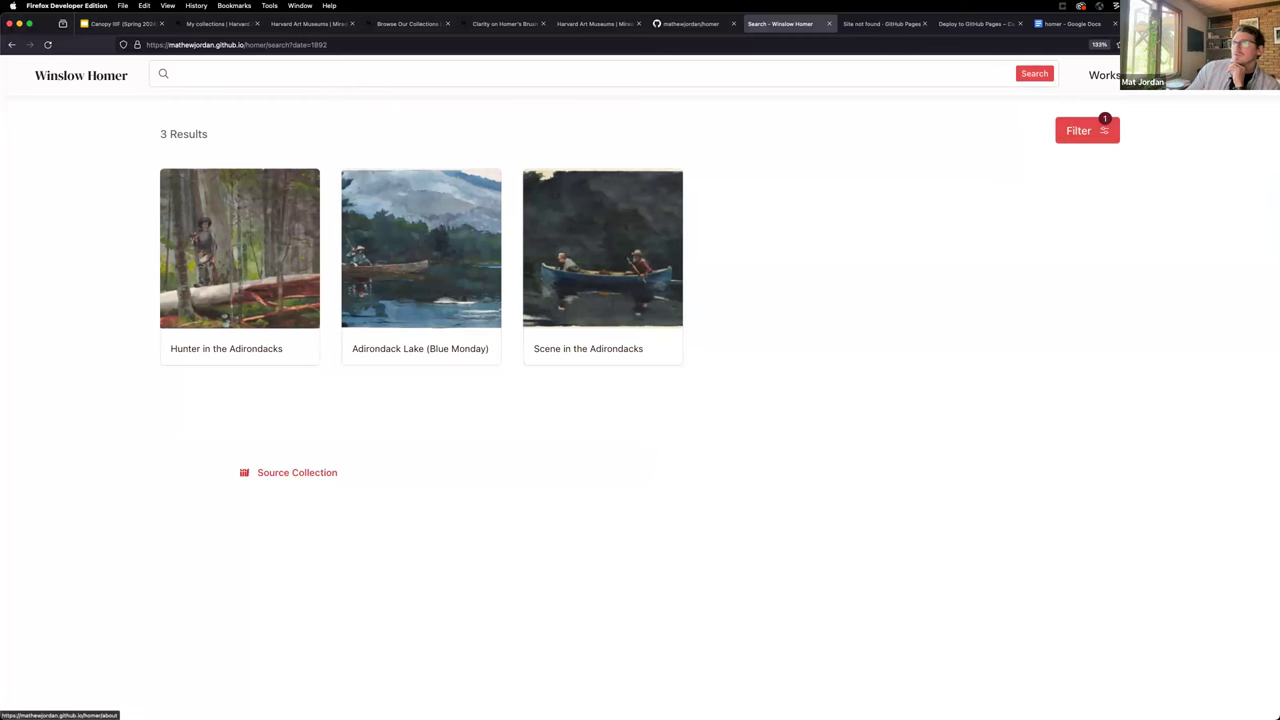
# Open the Markdown Example page in the site's About section and look through its sample text and IIIF components.
pyautogui.click(1150, 75)
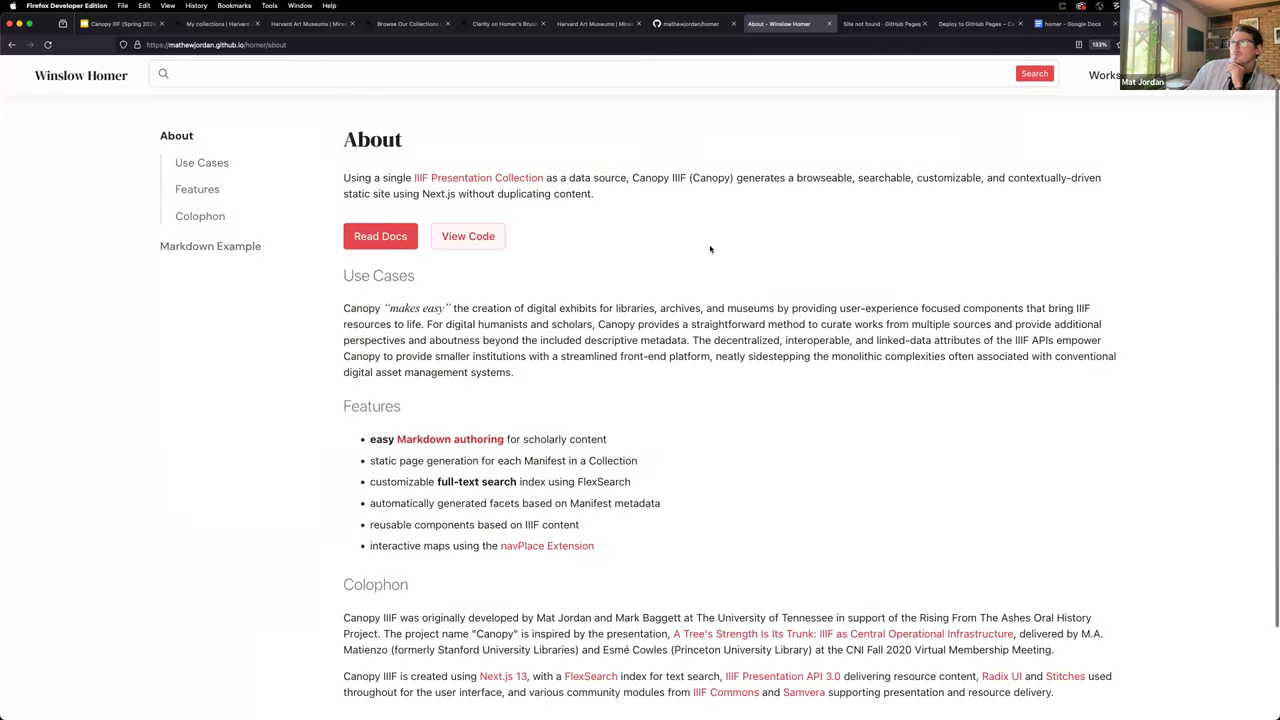
pyautogui.scroll(-2, 710, 249)
pyautogui.click(237, 250)
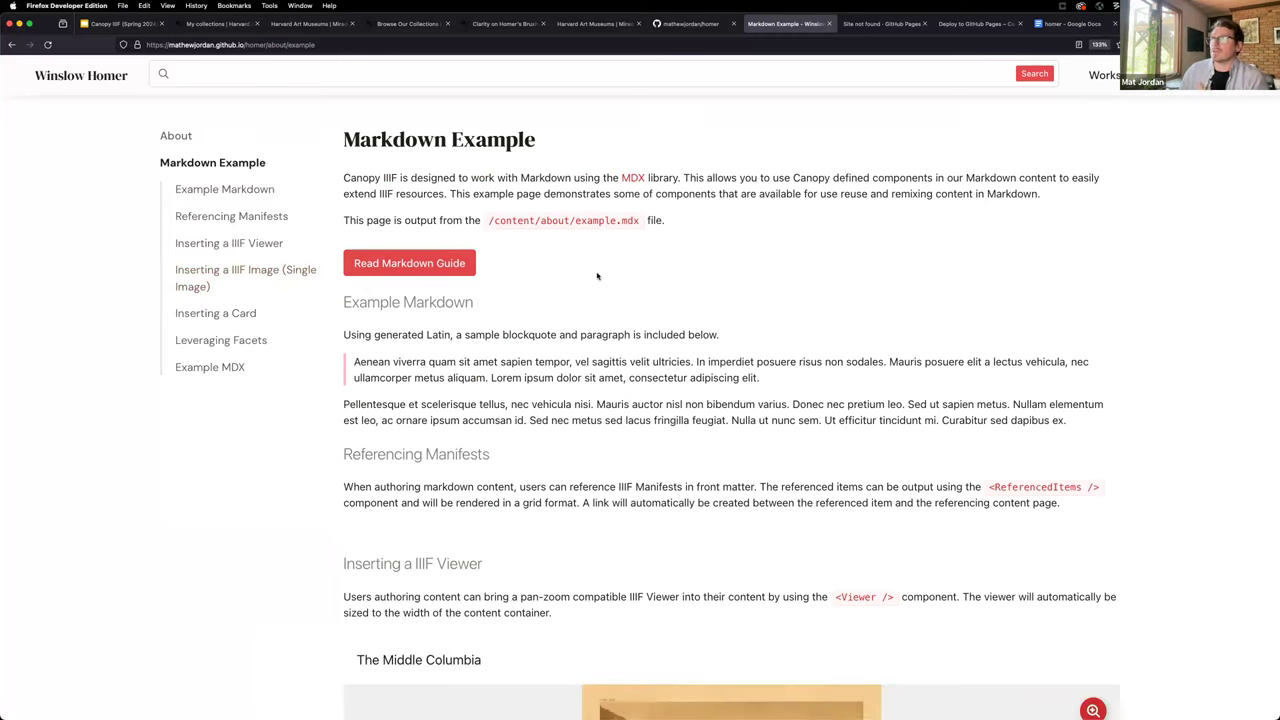
pyautogui.scroll(-4, 517, 276)
pyautogui.scroll(3, 593, 289)
pyautogui.scroll(-12, 593, 289)
pyautogui.scroll(-3, 593, 289)
pyautogui.scroll(10, 546, 297)
pyautogui.scroll(3, 548, 303)
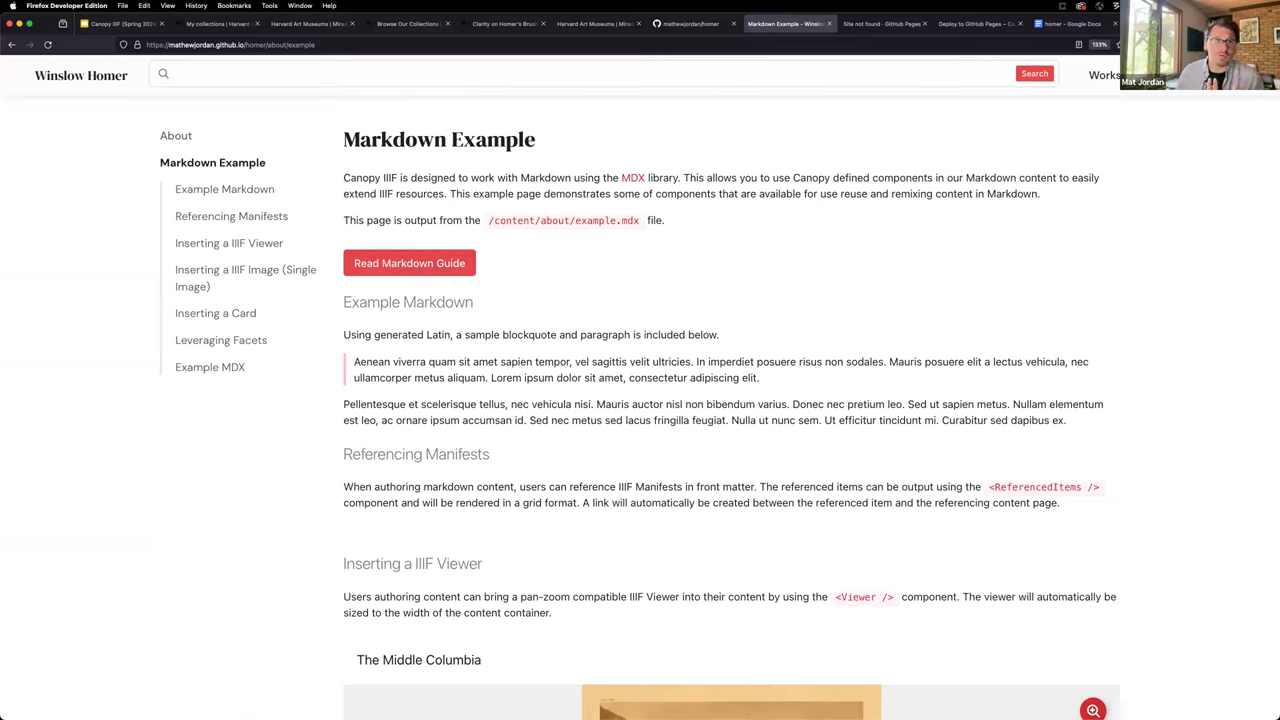
# Show the homer Google Docs document, take the browser out of full screen, and switch to Visual Studio Code.
pyautogui.click(1053, 33)
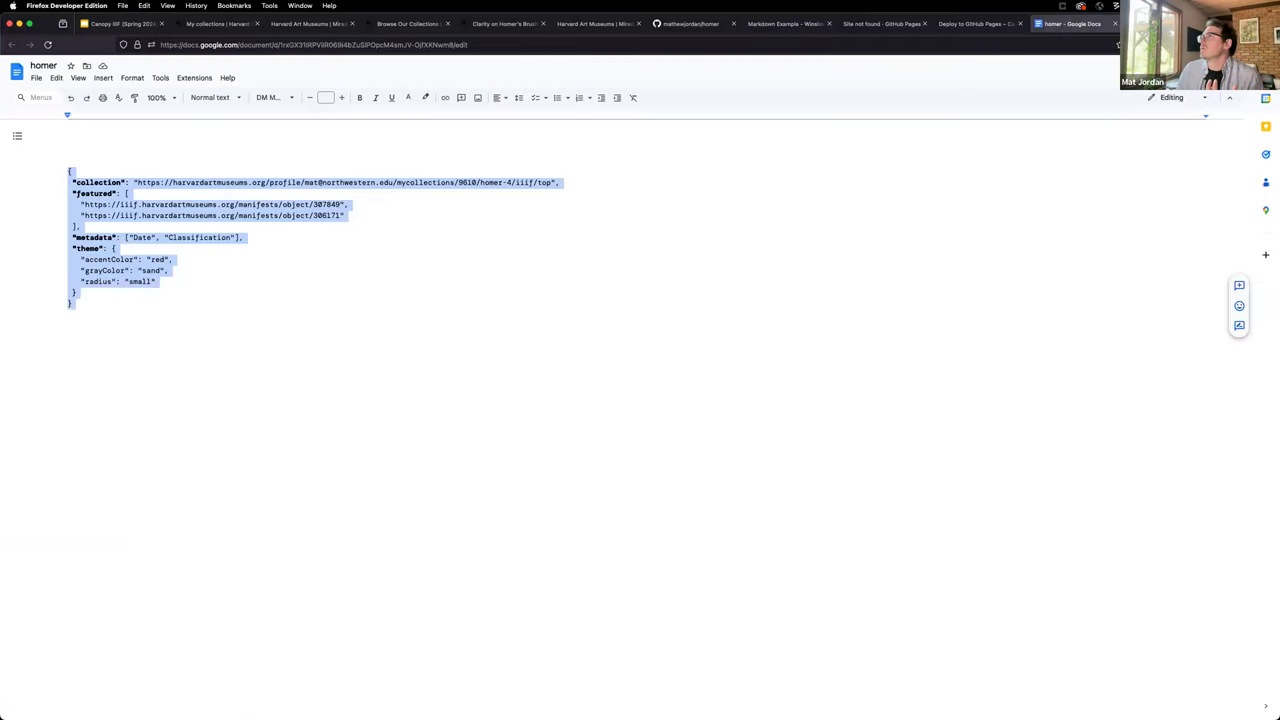
pyautogui.press('ctrl+super+f')
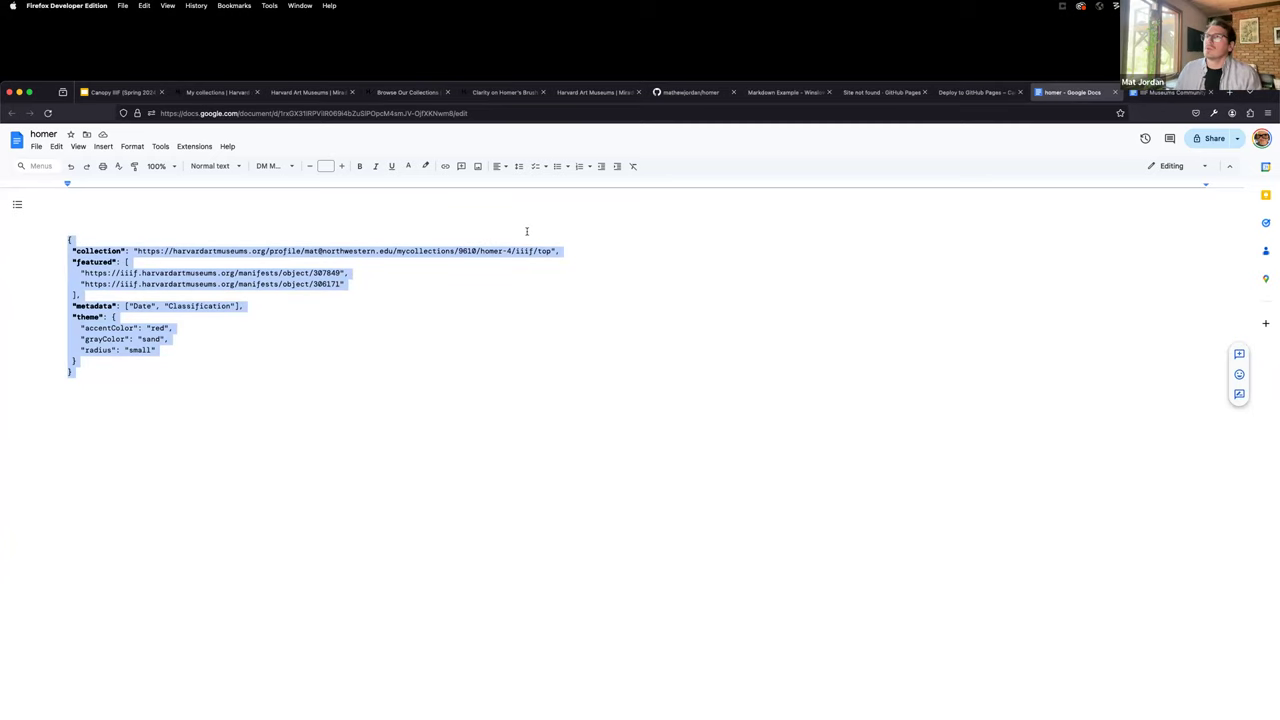
pyautogui.hotkey('ctrl', 'alt', 'Return')
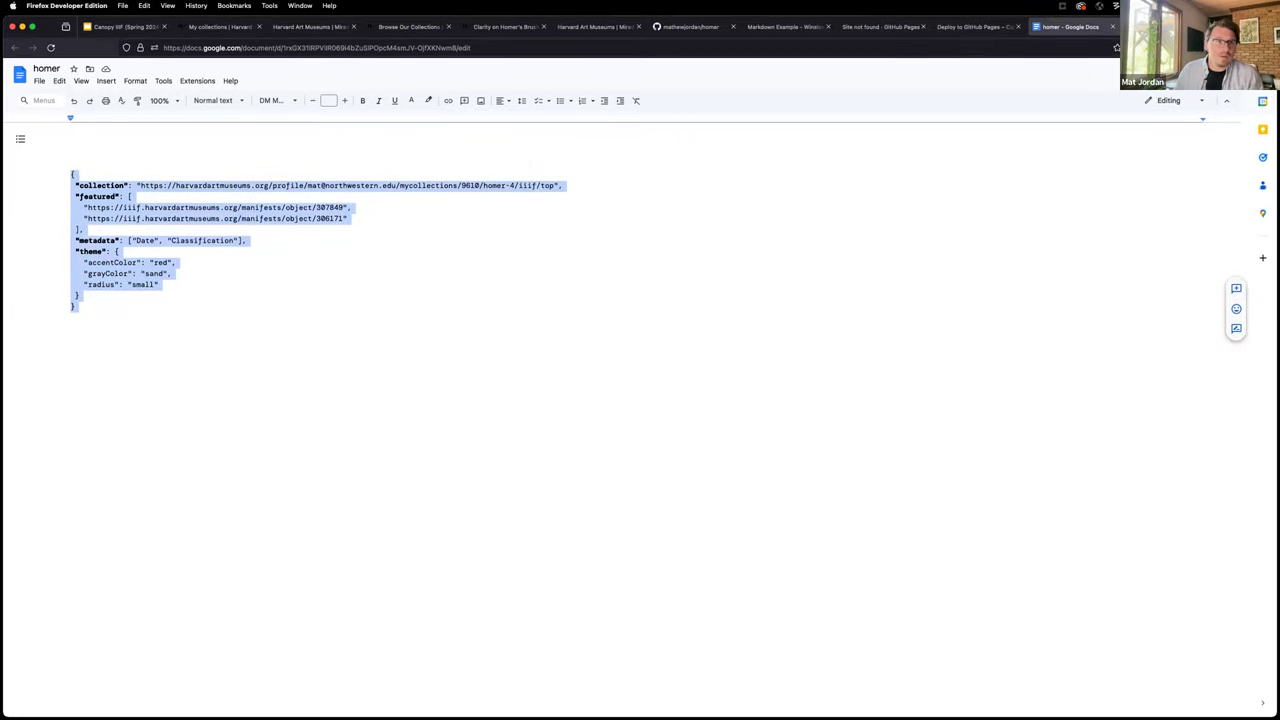
pyautogui.press('super+Tab')
pyautogui.press('super+m')
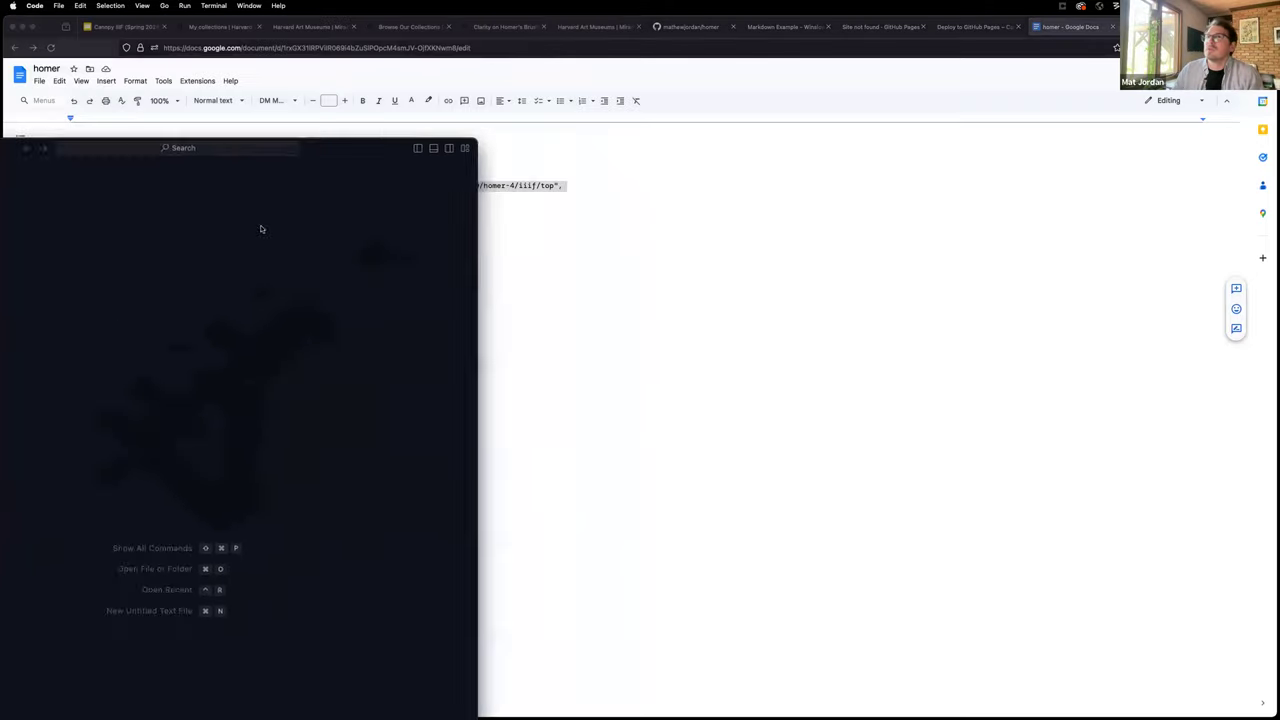
pyautogui.press('super+Tab')
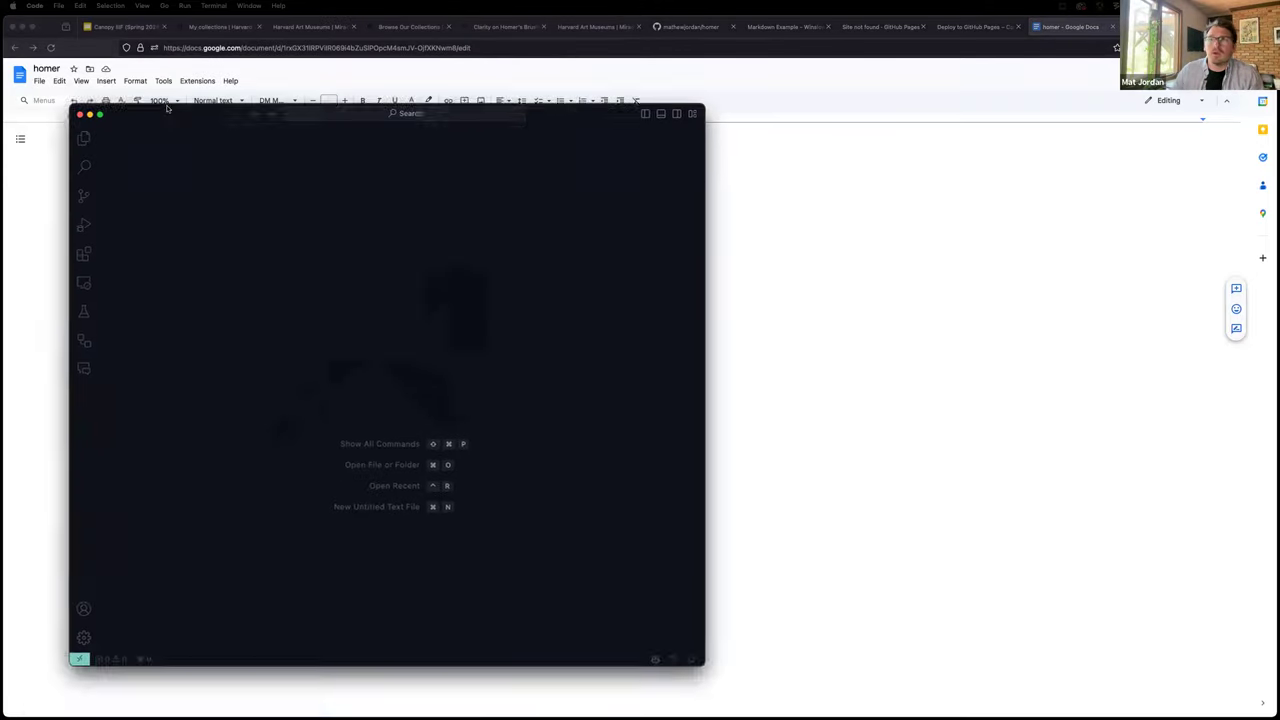
# Open the recent canopy-iiif project and copy the entire contents of content/about/example.mdx.
pyautogui.click(59, 5)
pyautogui.moveTo(80, 92)
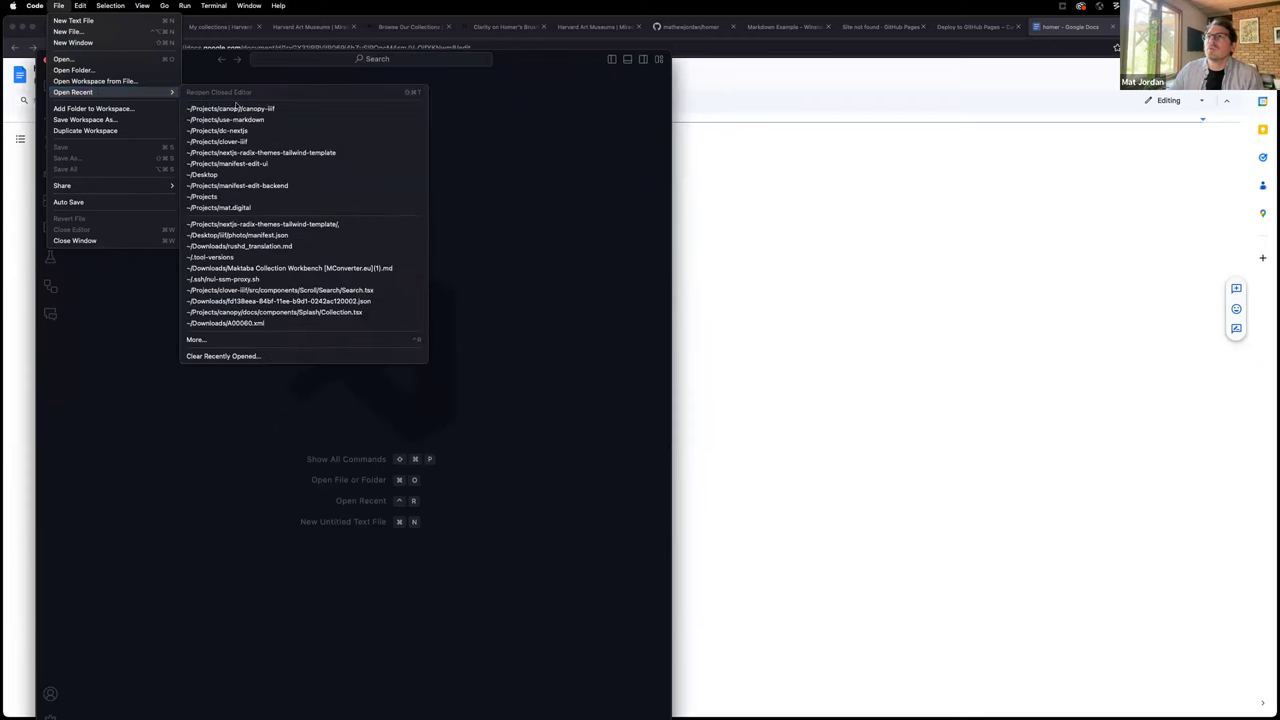
pyautogui.click(230, 108)
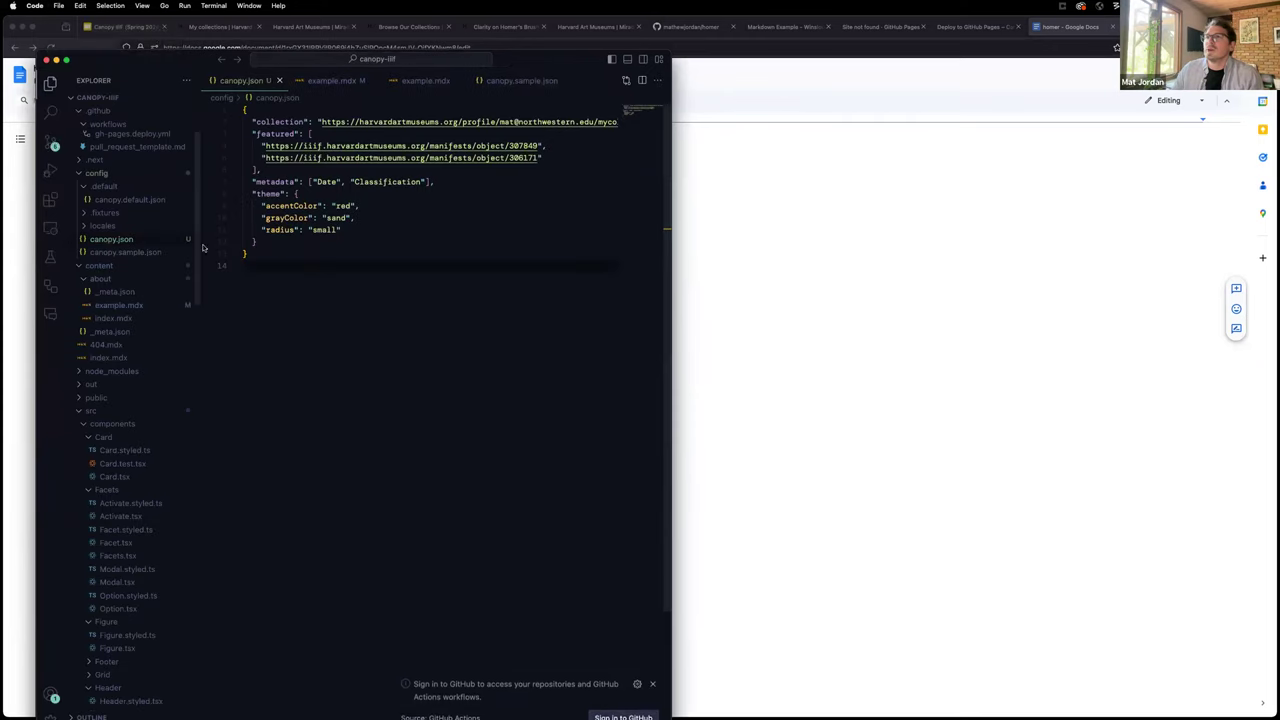
pyautogui.click(119, 305)
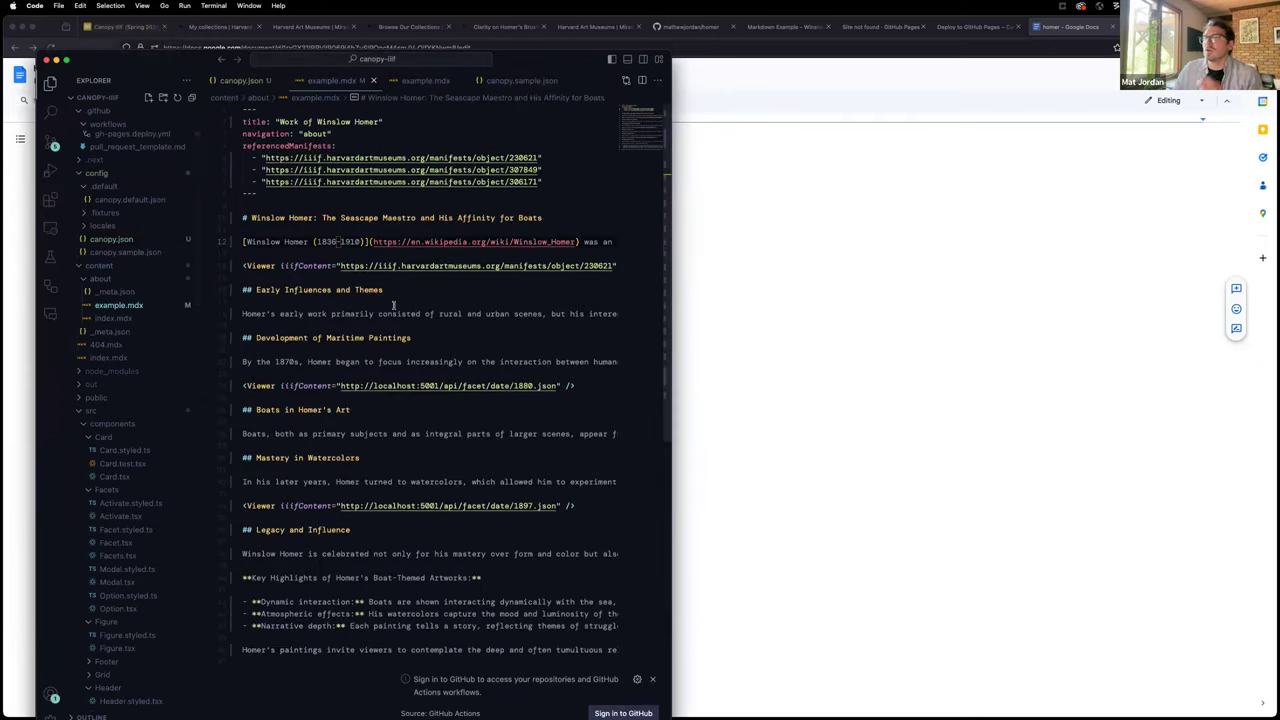
pyautogui.click(444, 298)
pyautogui.press('super+a')
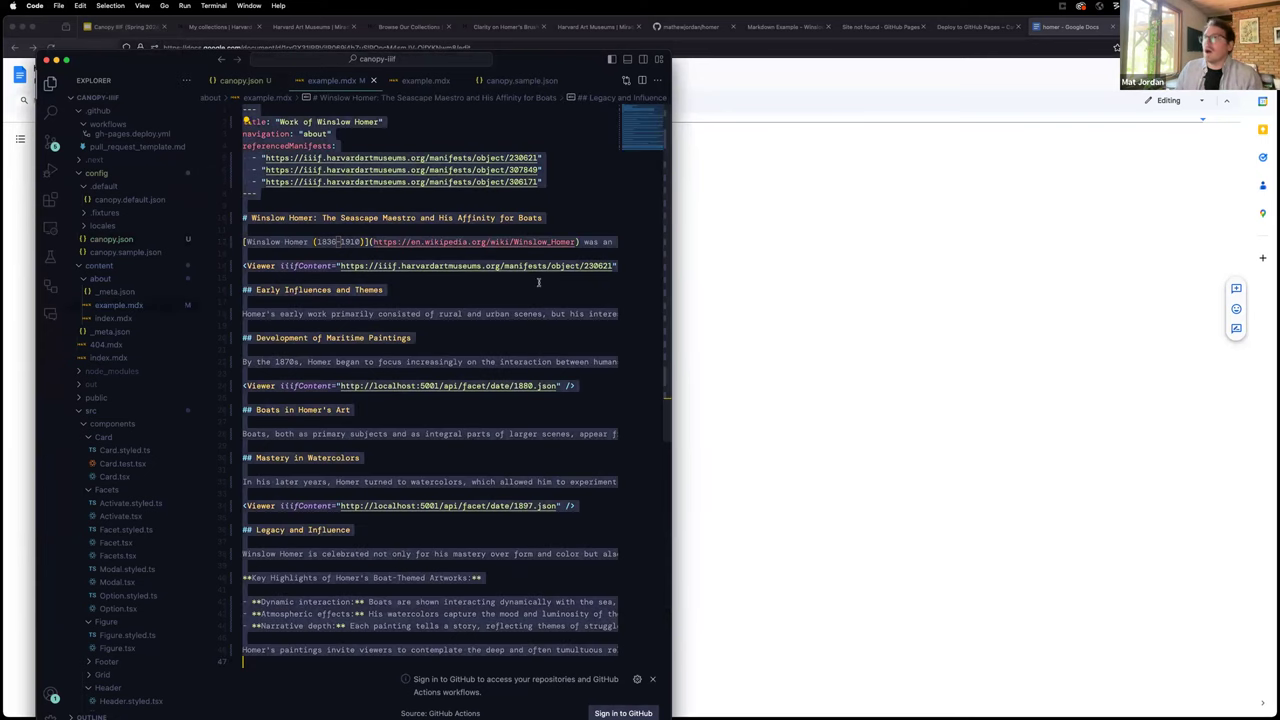
# Switch back to Firefox and open content/about/example.mdx in the homer GitHub repository.
pyautogui.press('super+Tab')
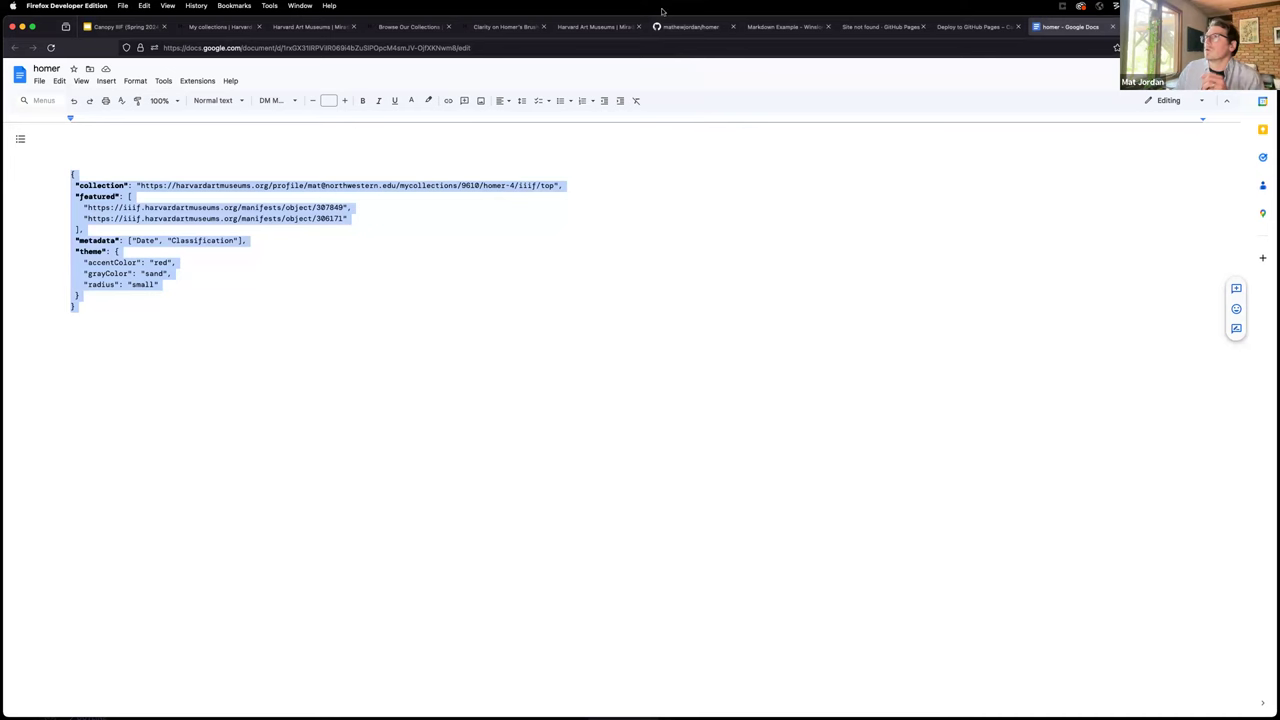
pyautogui.click(737, 32)
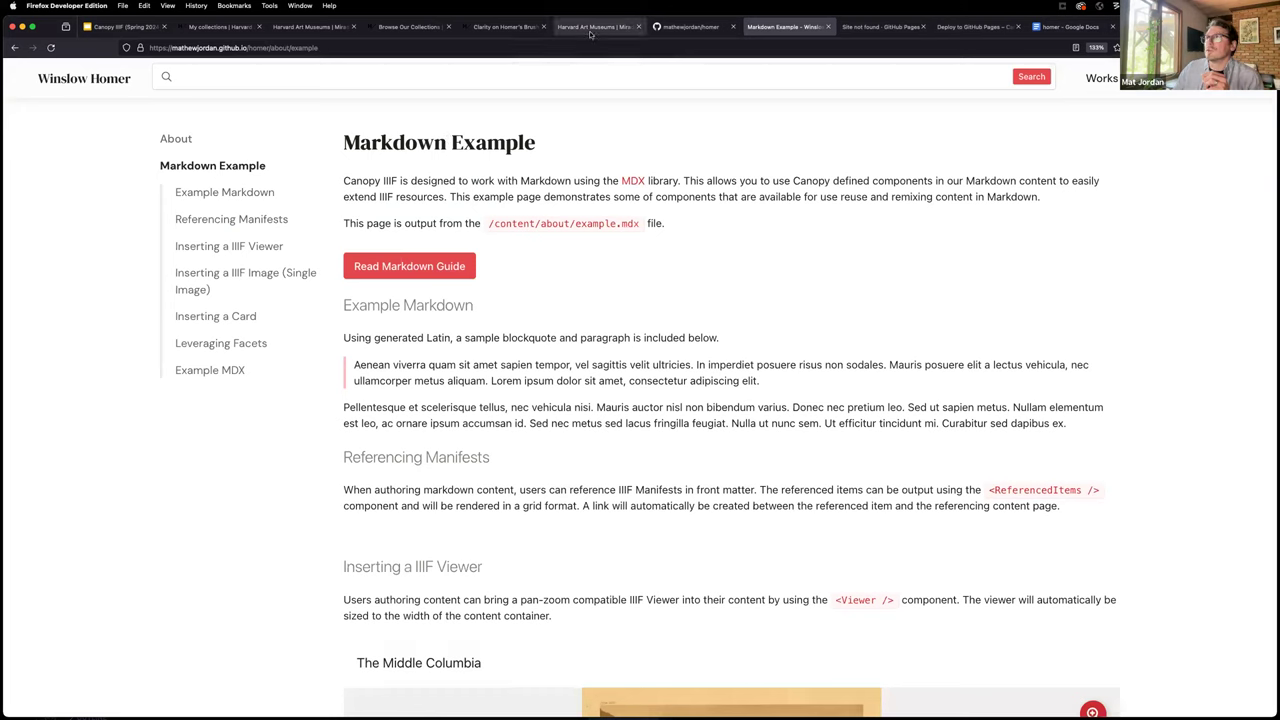
pyautogui.click(660, 27)
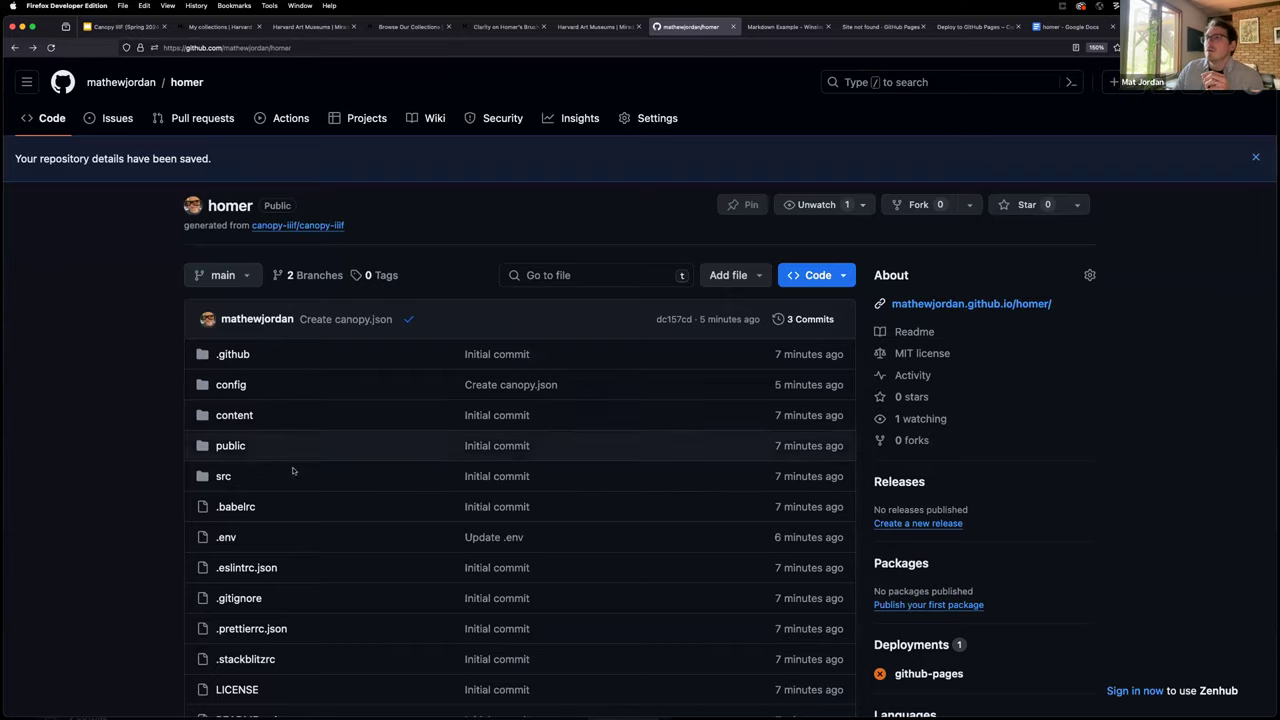
pyautogui.scroll(-2, 420, 250)
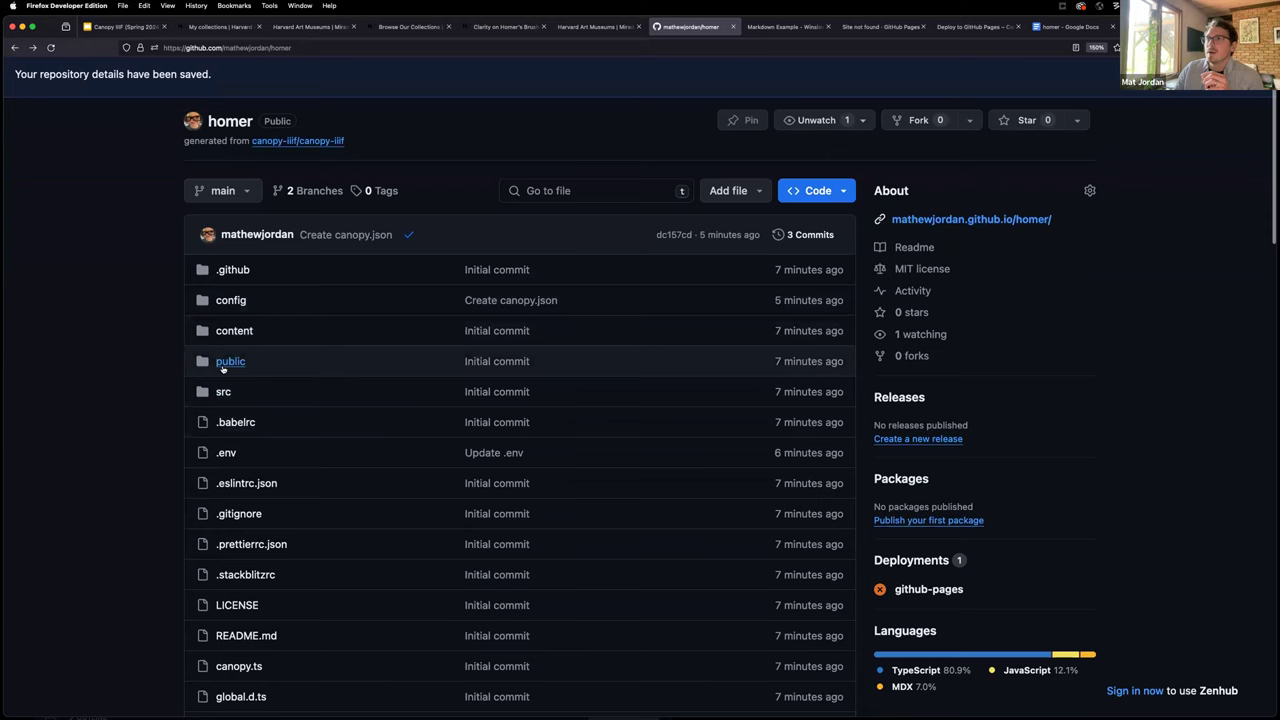
pyautogui.scroll(1, 226, 363)
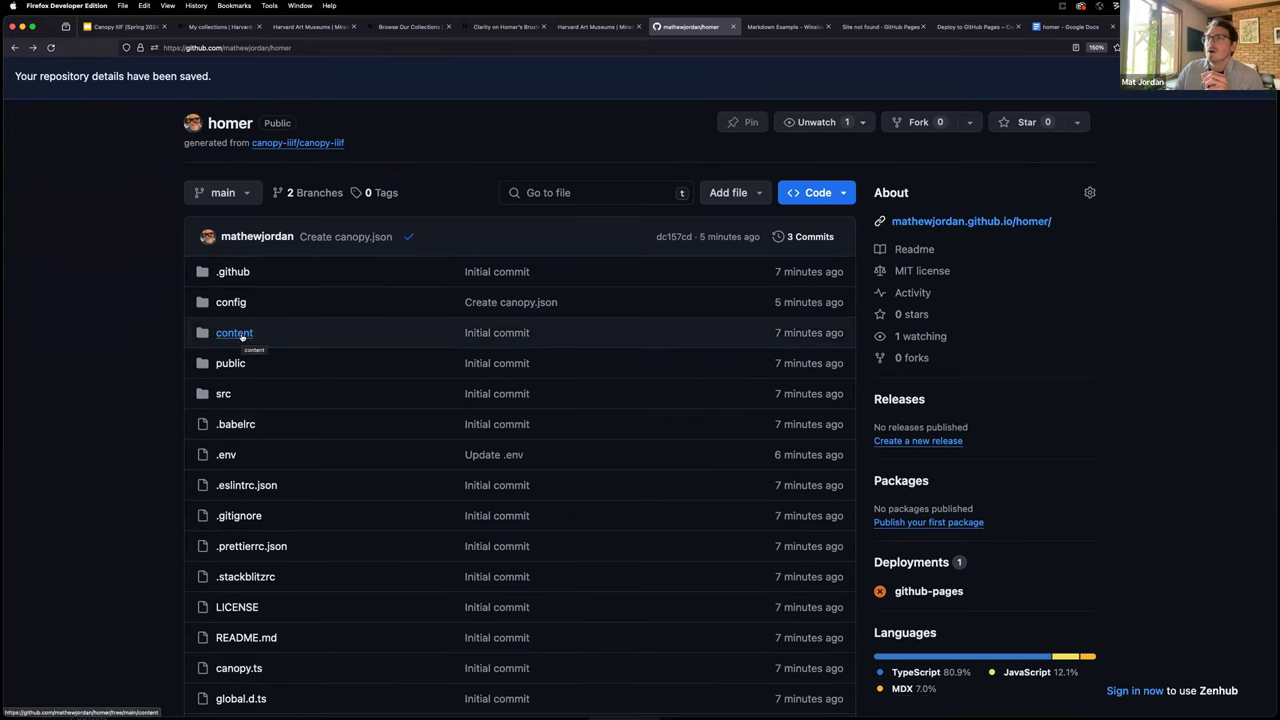
pyautogui.click(238, 334)
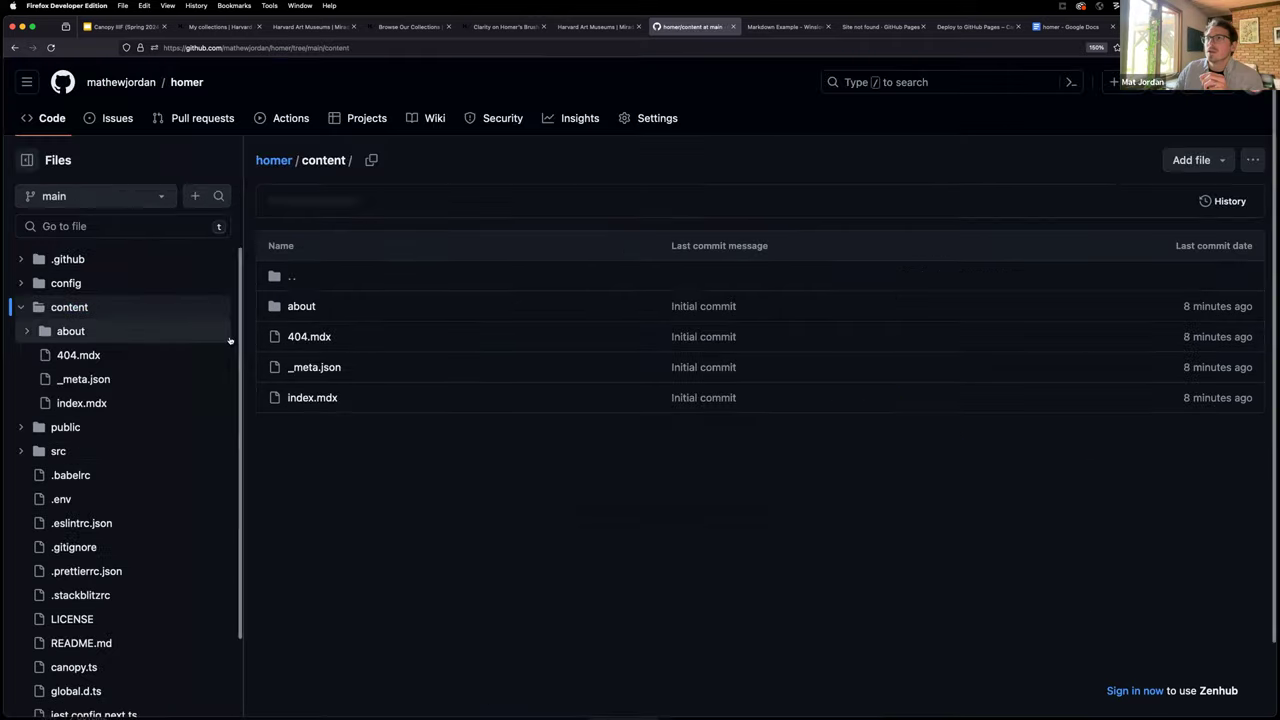
pyautogui.click(86, 341)
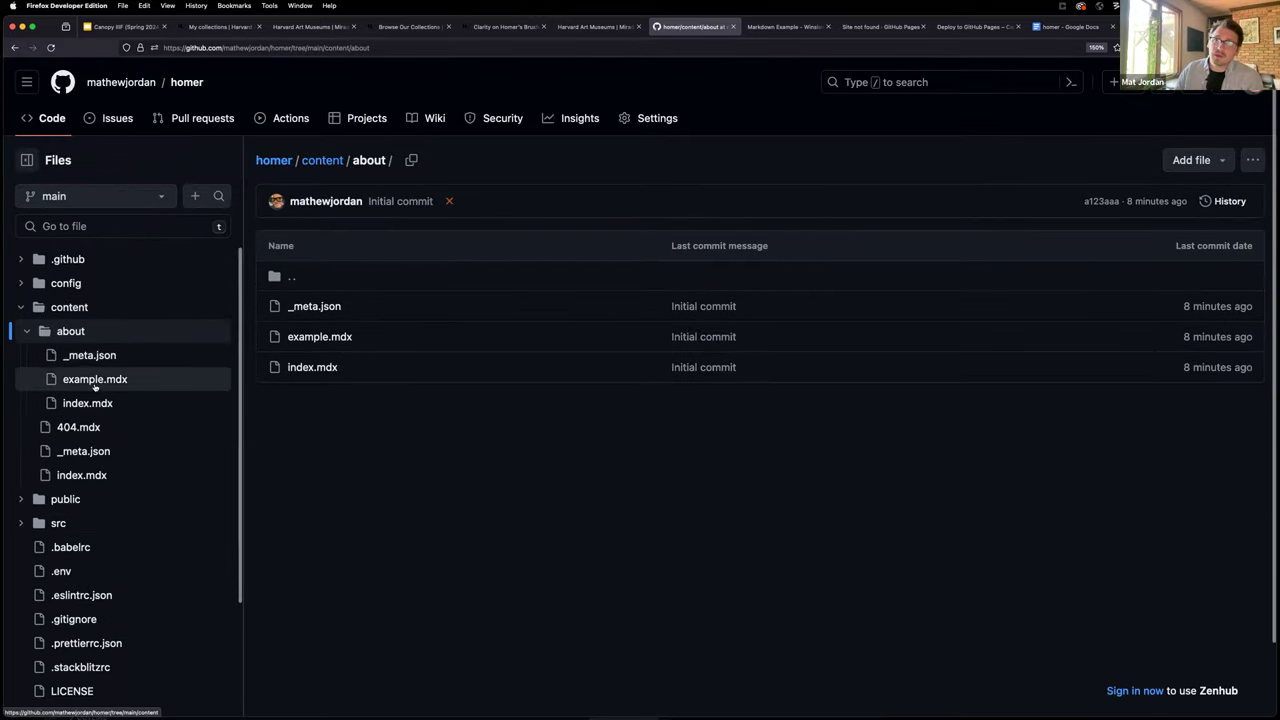
pyautogui.click(95, 381)
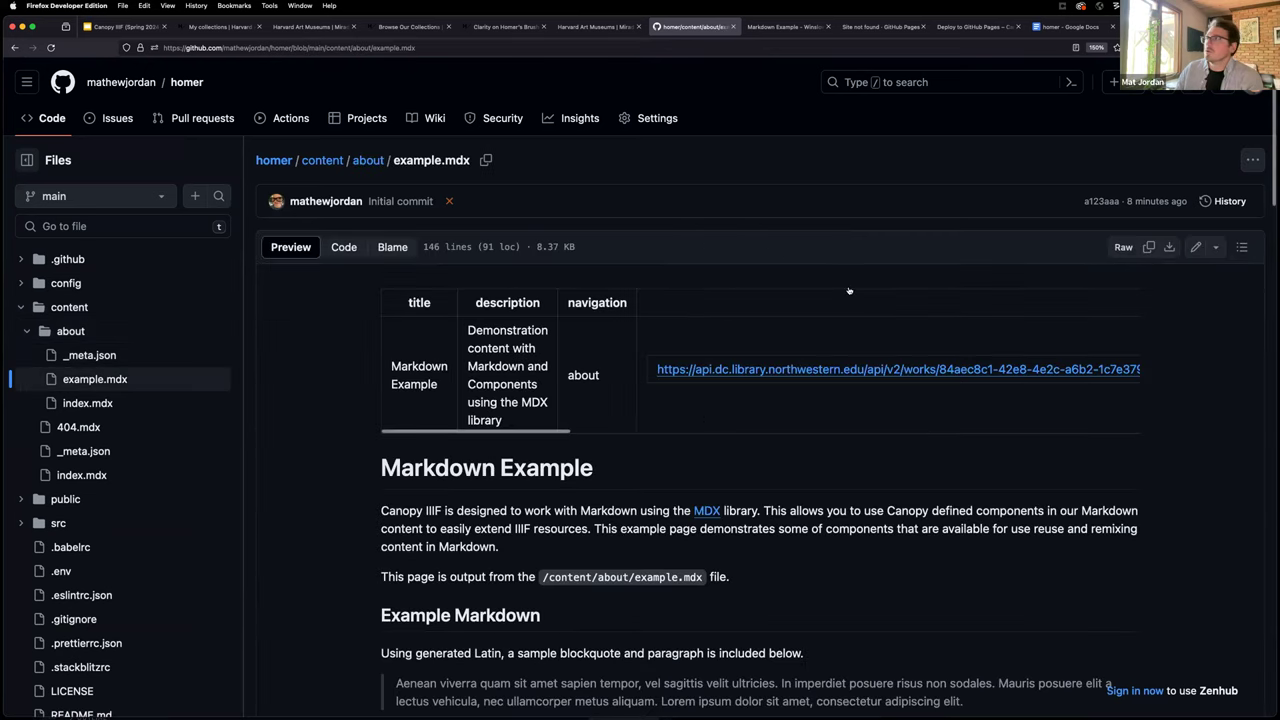
# Edit example.mdx and replace its entire contents with the copied "Work of Winslow Homer" Markdown.
pyautogui.click(1195, 247)
pyautogui.scroll(-2, 512, 345)
pyautogui.press('super+a')
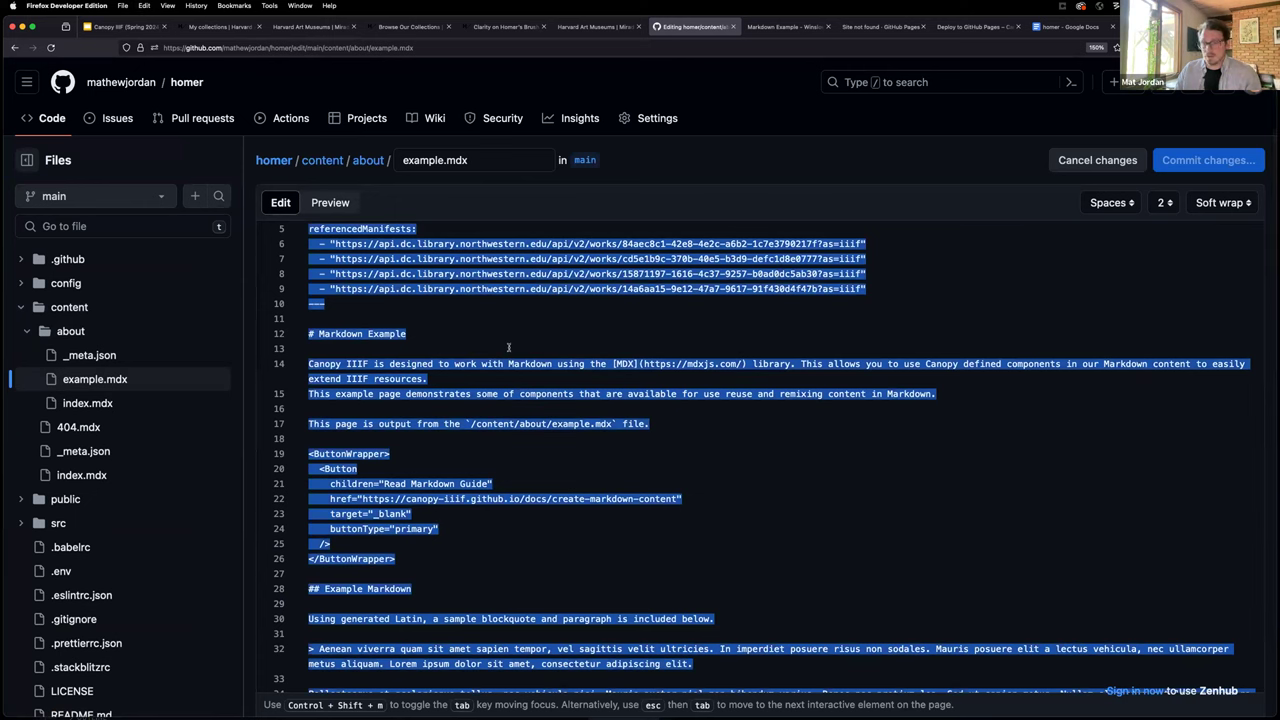
pyautogui.press('super+v')
pyautogui.scroll(10, 510, 346)
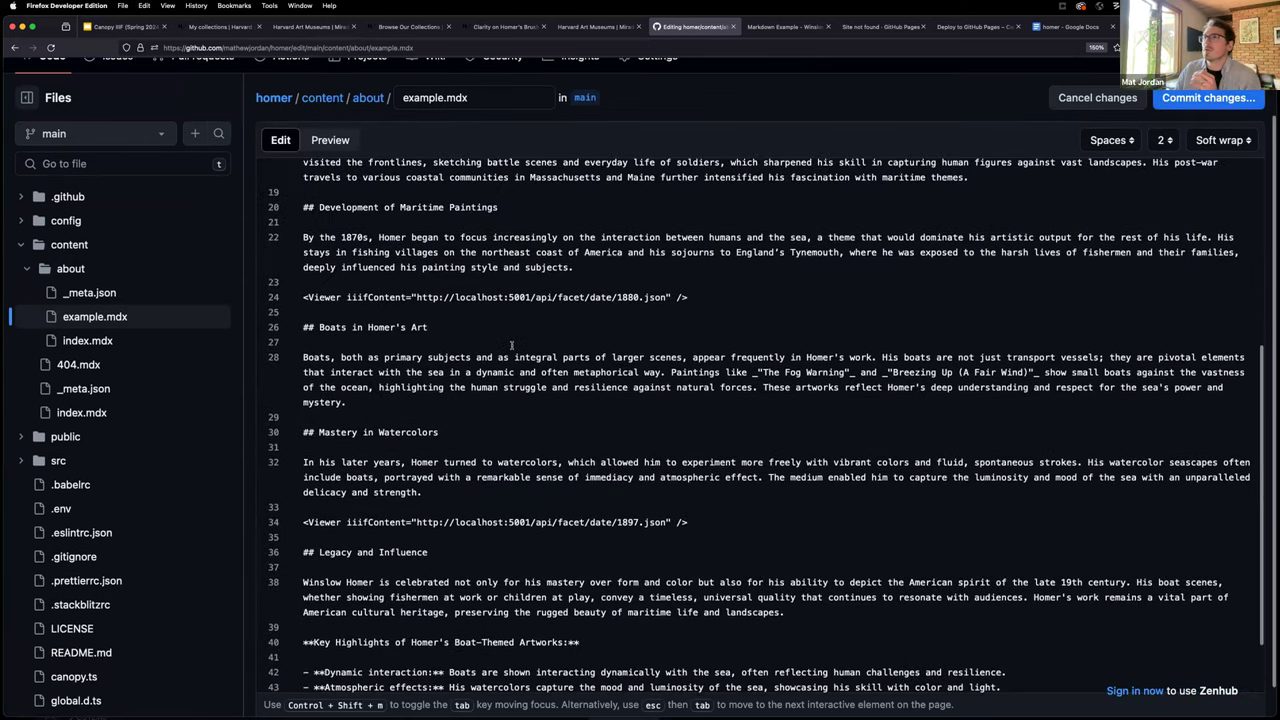
pyautogui.scroll(2, 510, 340)
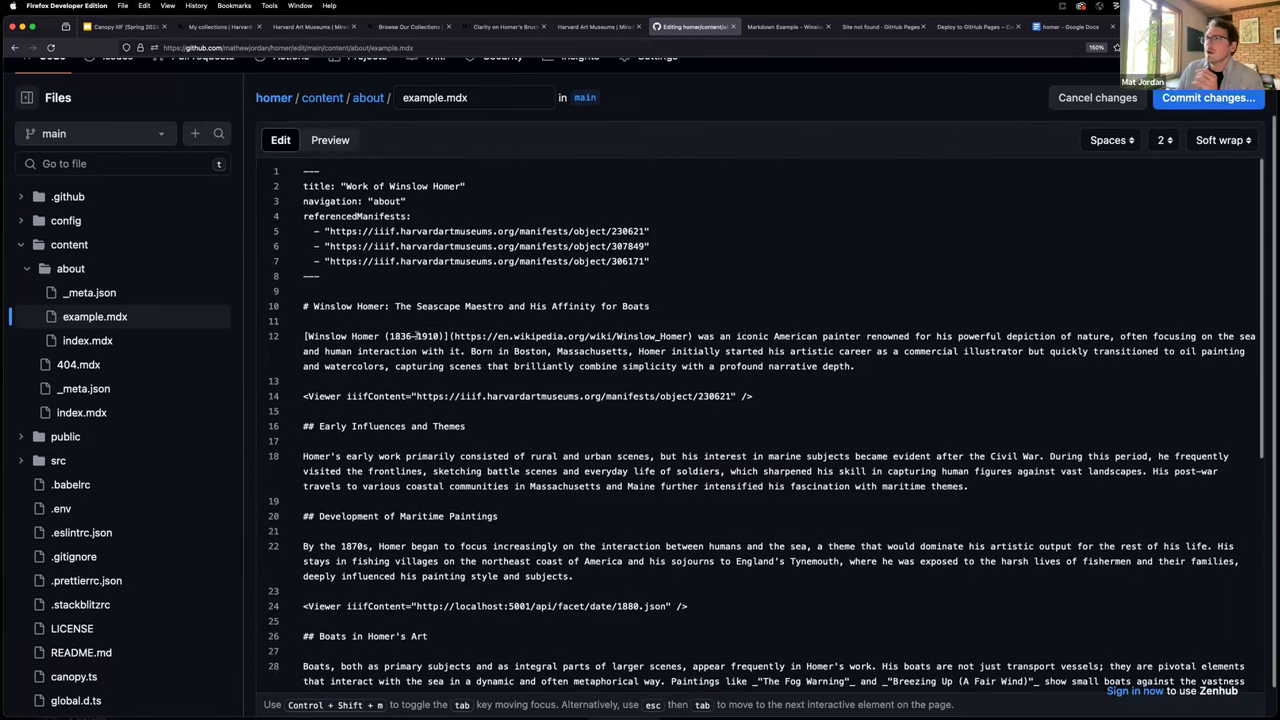
# Examine the pasted main heading, the introductory paragraph, and the first Viewer component with its iiifContent manifest URL.
pyautogui.moveTo(310, 306); pyautogui.dragTo(653, 307)
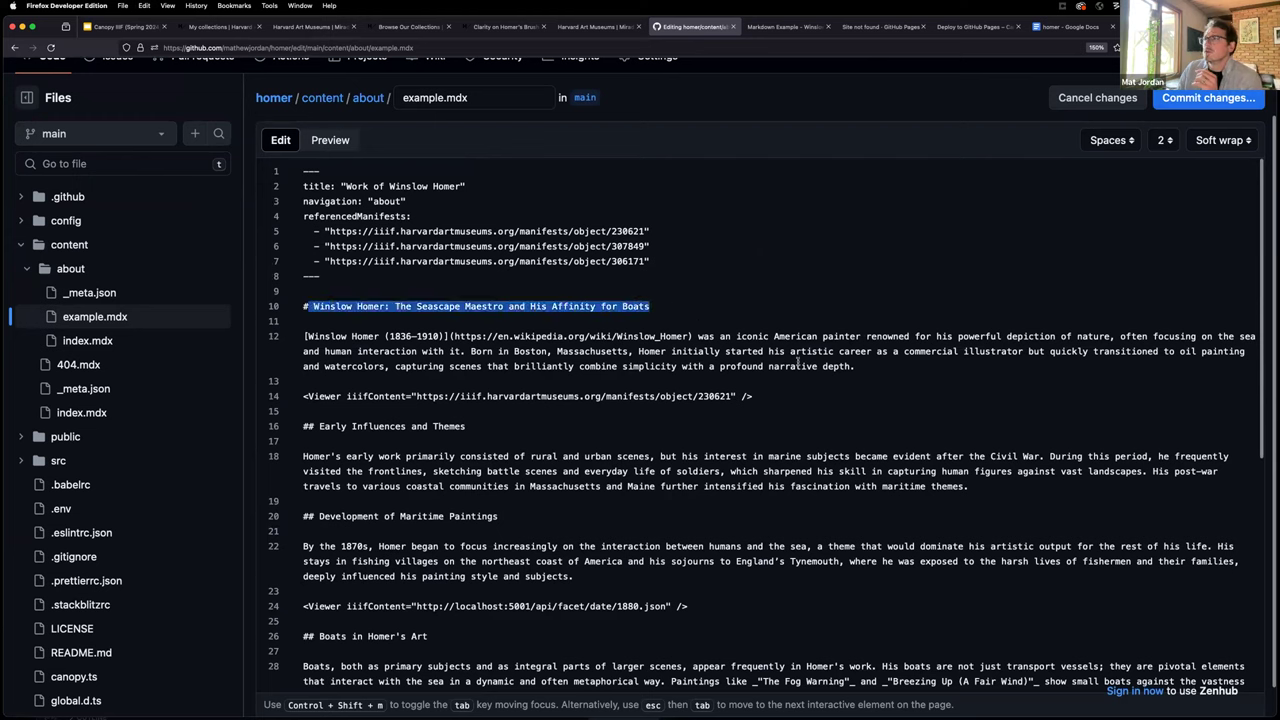
pyautogui.moveTo(882, 366); pyautogui.dragTo(314, 318)
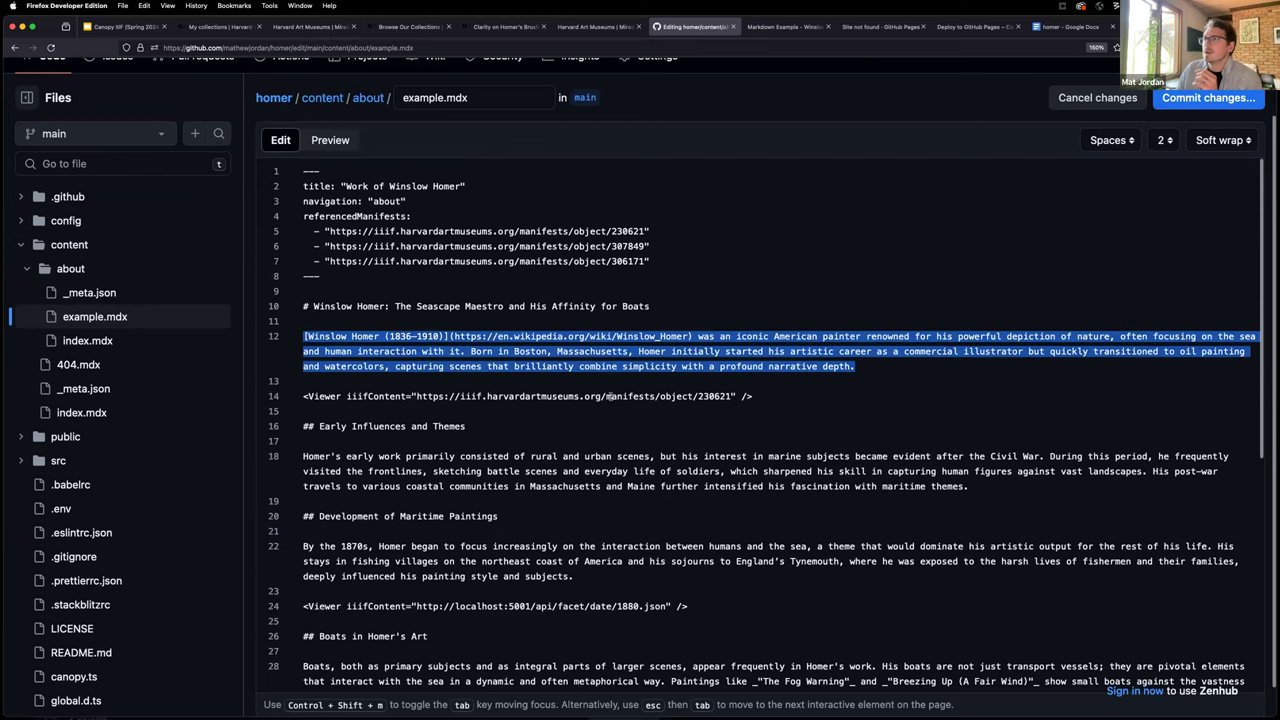
pyautogui.click(631, 396)
pyautogui.moveTo(770, 396); pyautogui.dragTo(390, 387)
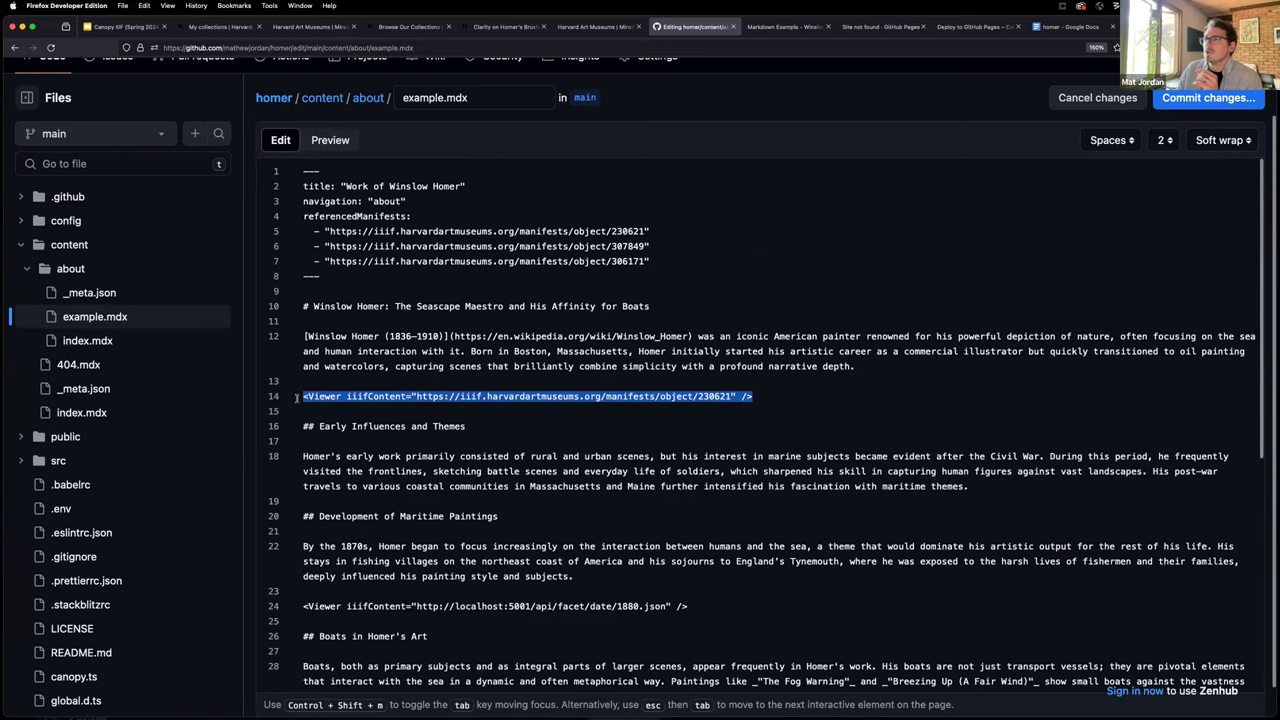
pyautogui.press('super+plus')
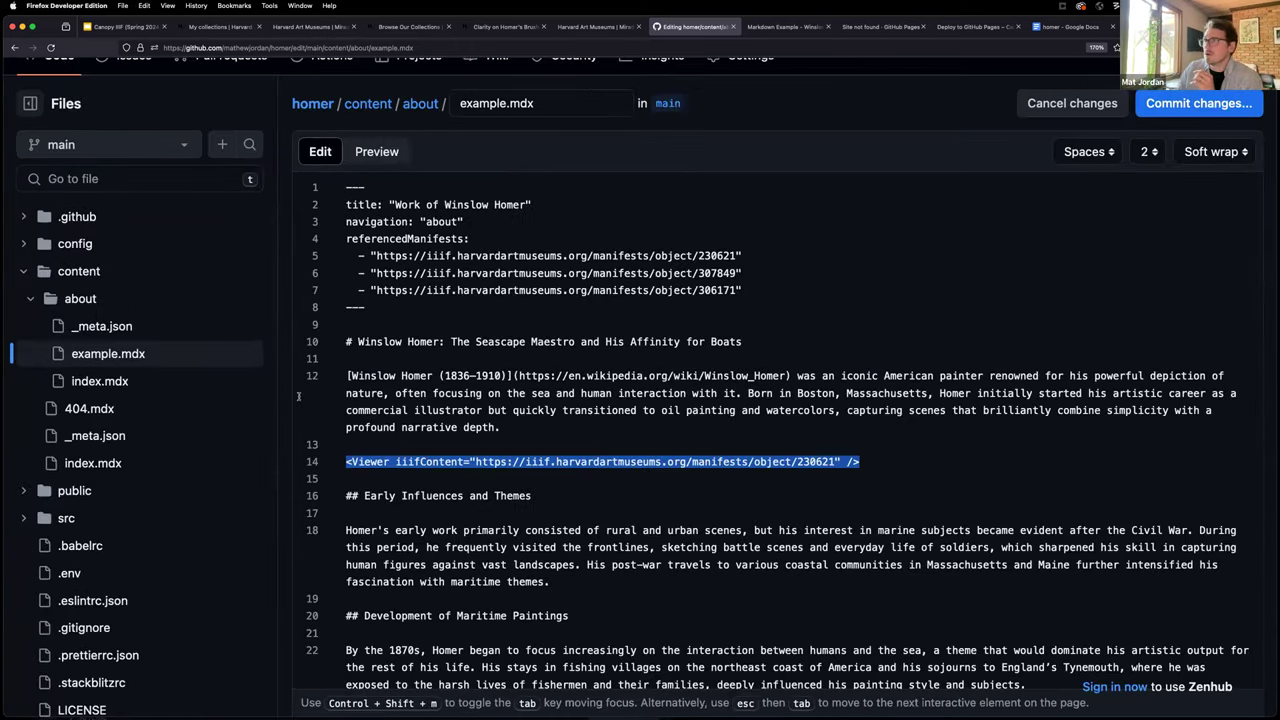
pyautogui.press('Down')
pyautogui.moveTo(347, 461); pyautogui.dragTo(888, 459)
pyautogui.click(462, 462)
pyautogui.moveTo(478, 463); pyautogui.dragTo(840, 462)
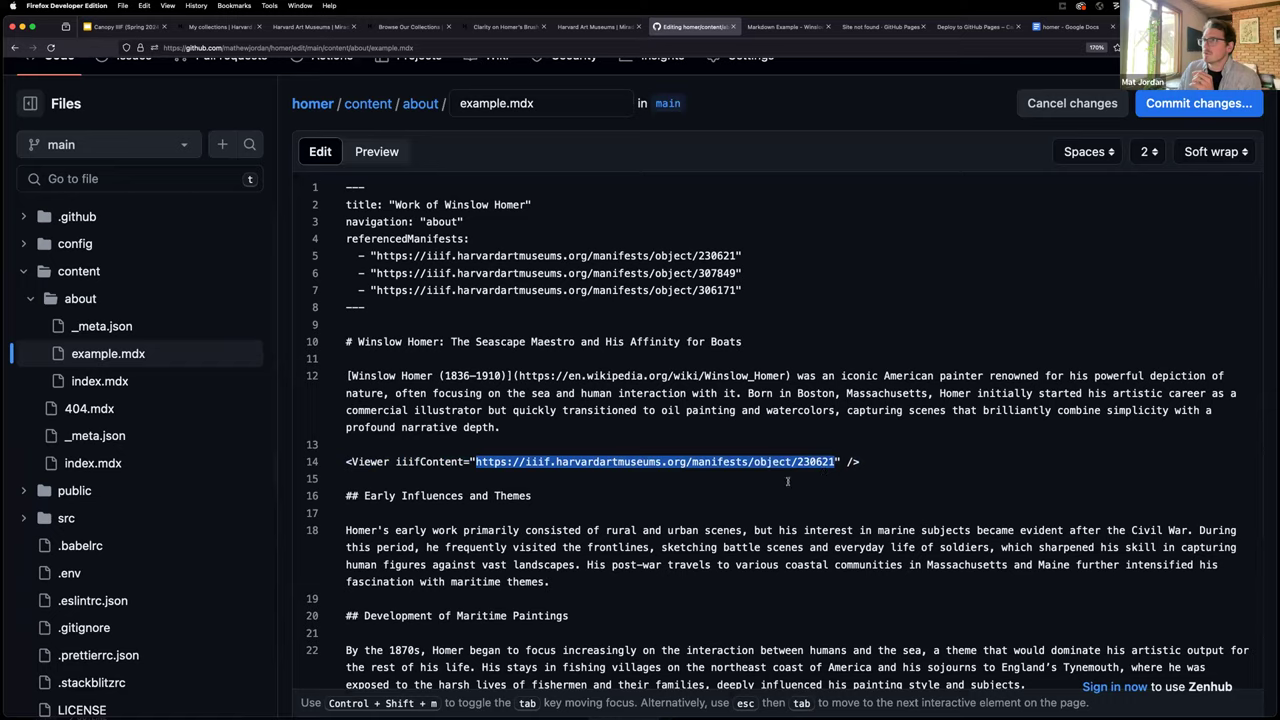
pyautogui.scroll(-5, 787, 481)
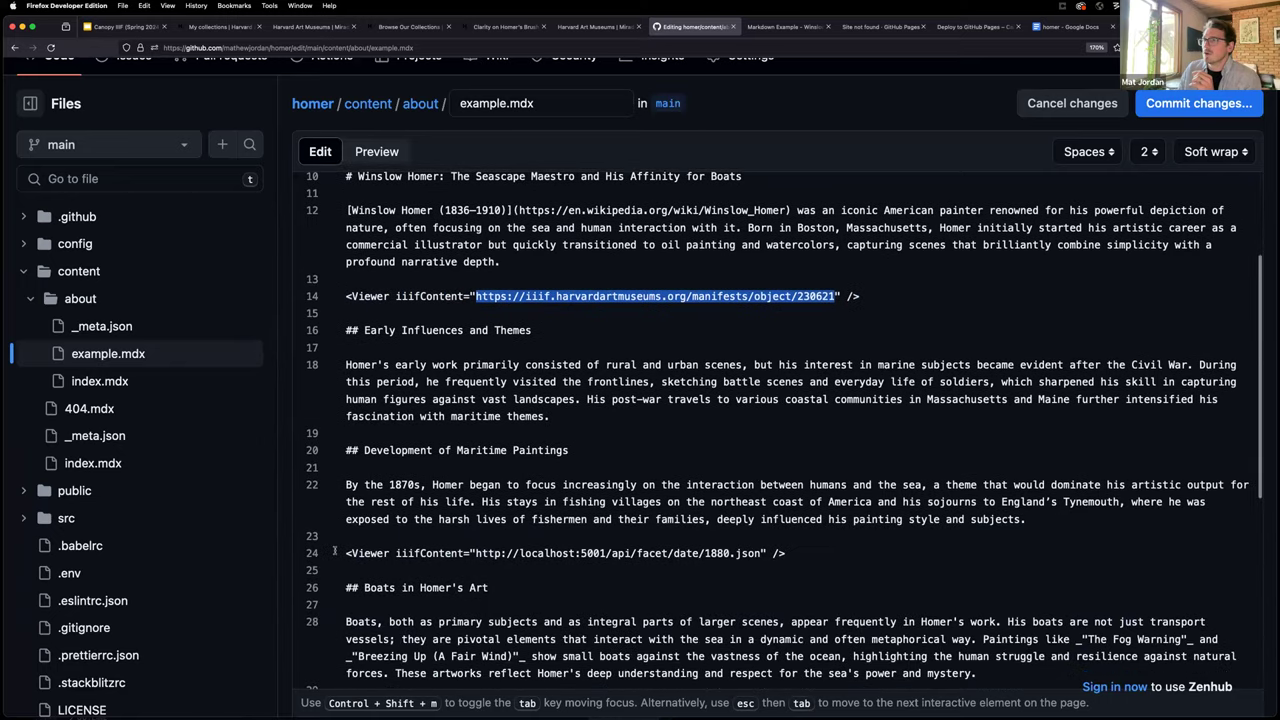
pyautogui.scroll(-2, 356, 552)
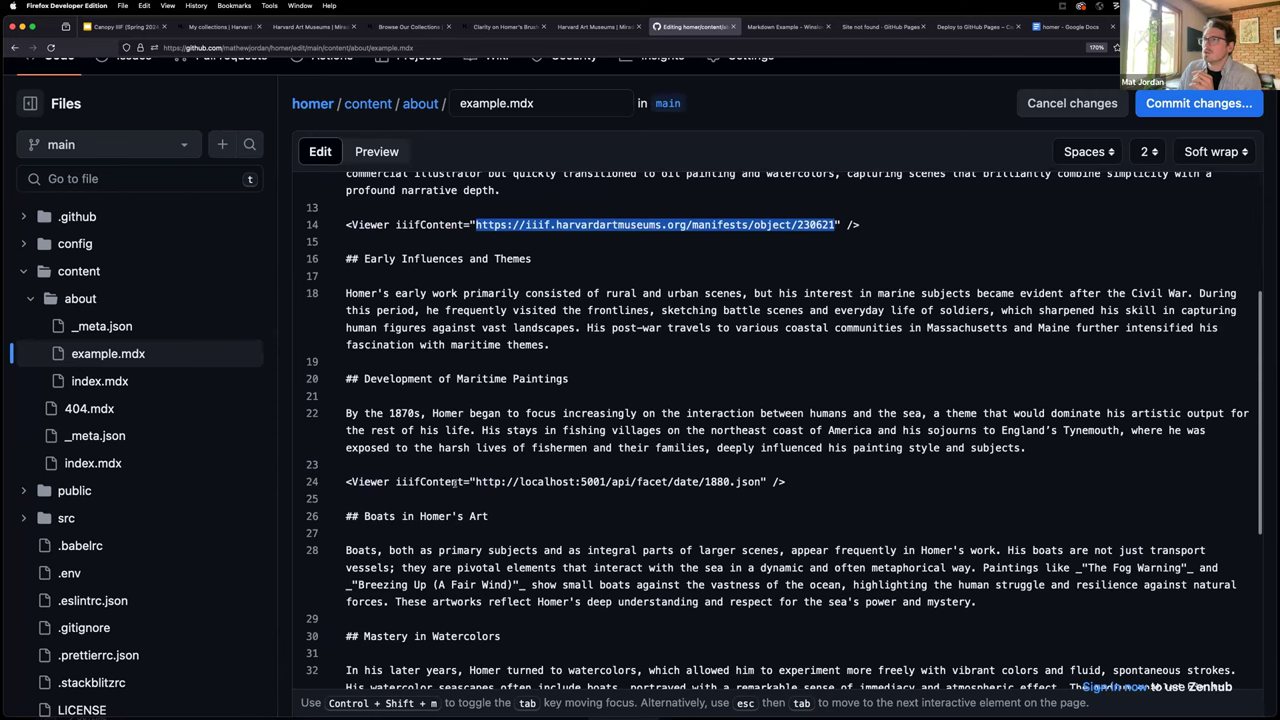
pyautogui.moveTo(605, 481); pyautogui.dragTo(519, 481)
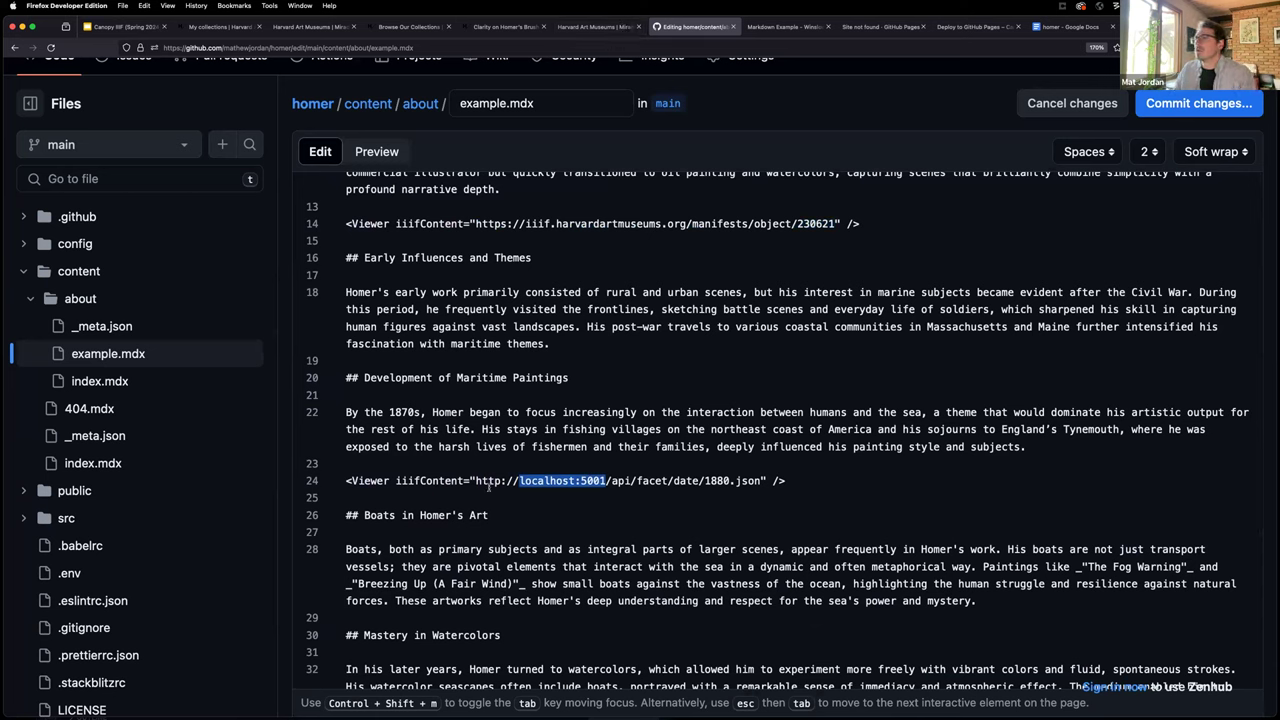
pyautogui.keyDown('shift'); pyautogui.click(472, 481); pyautogui.keyUp('shift')
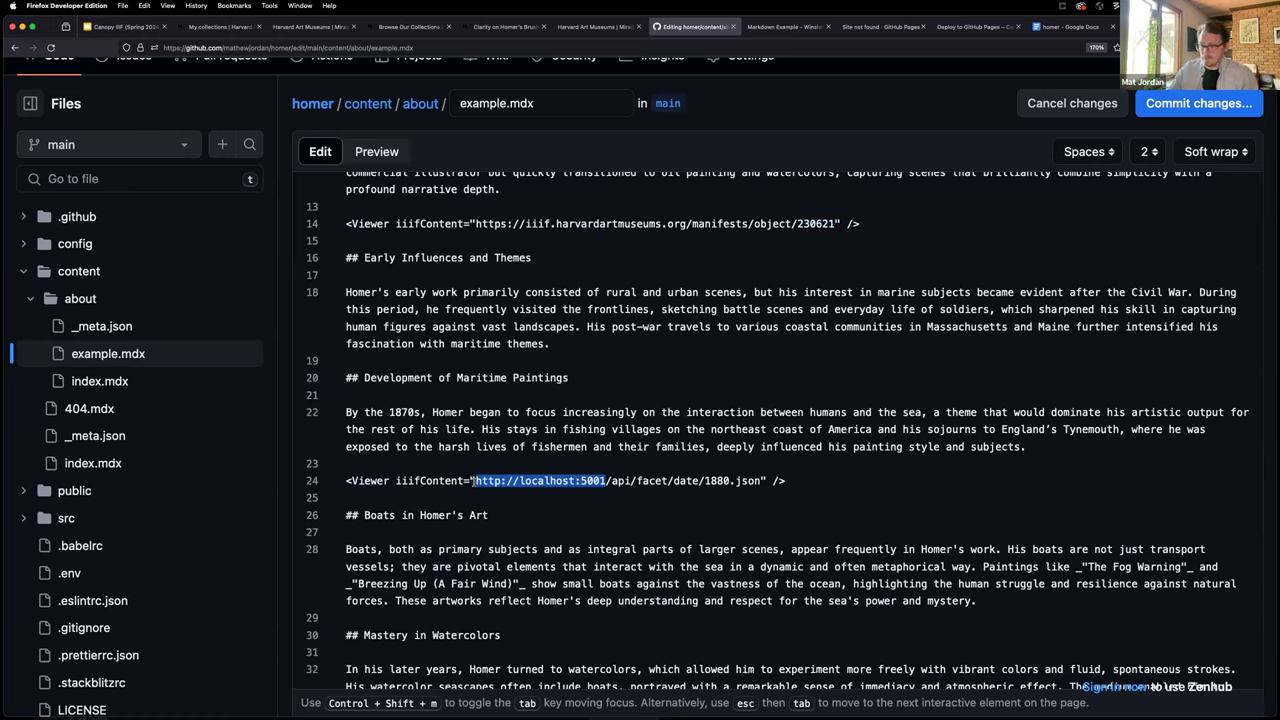
pyautogui.write('/h')
pyautogui.press('BackSpace')
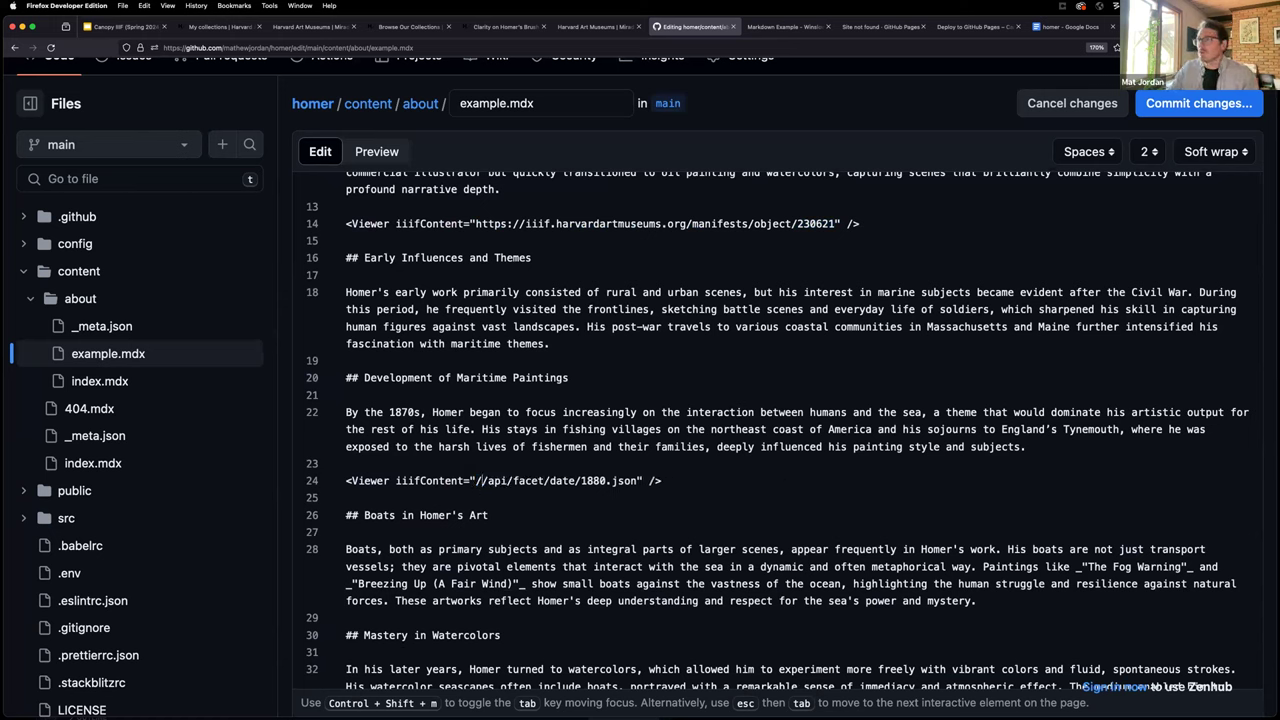
pyautogui.write('homer')
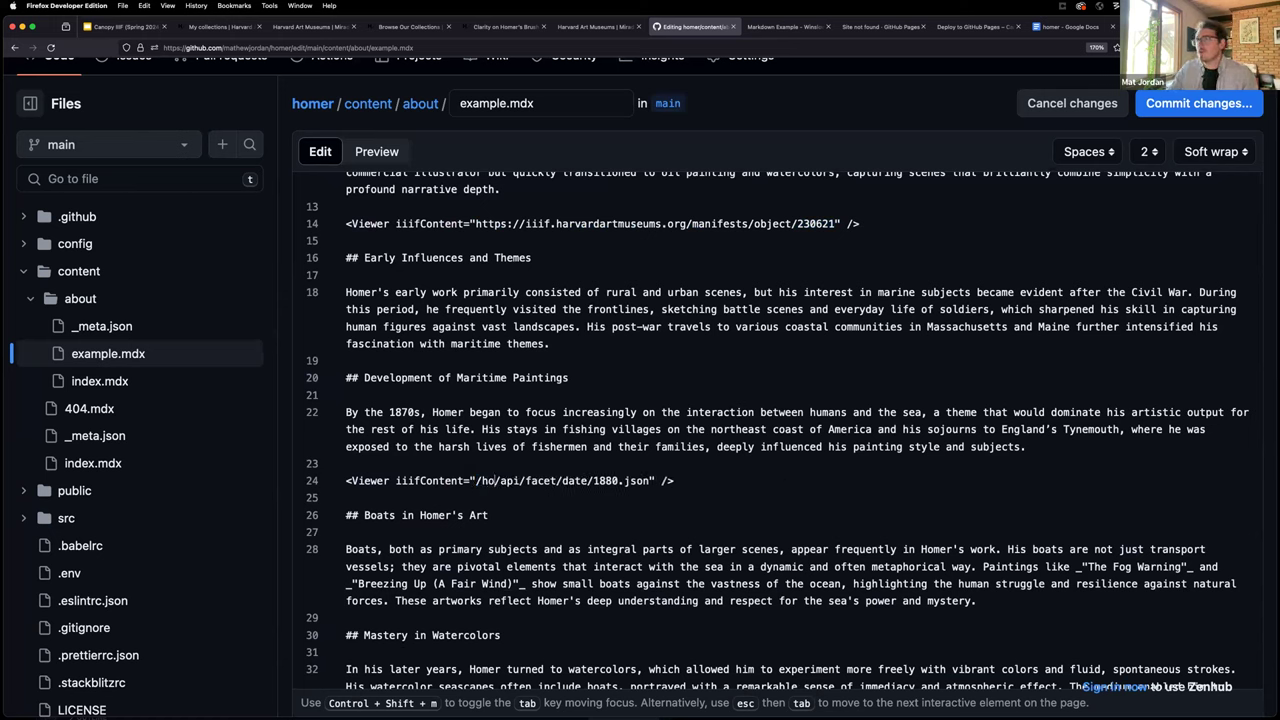
pyautogui.moveTo(476, 481); pyautogui.dragTo(668, 483)
pyautogui.click(668, 483)
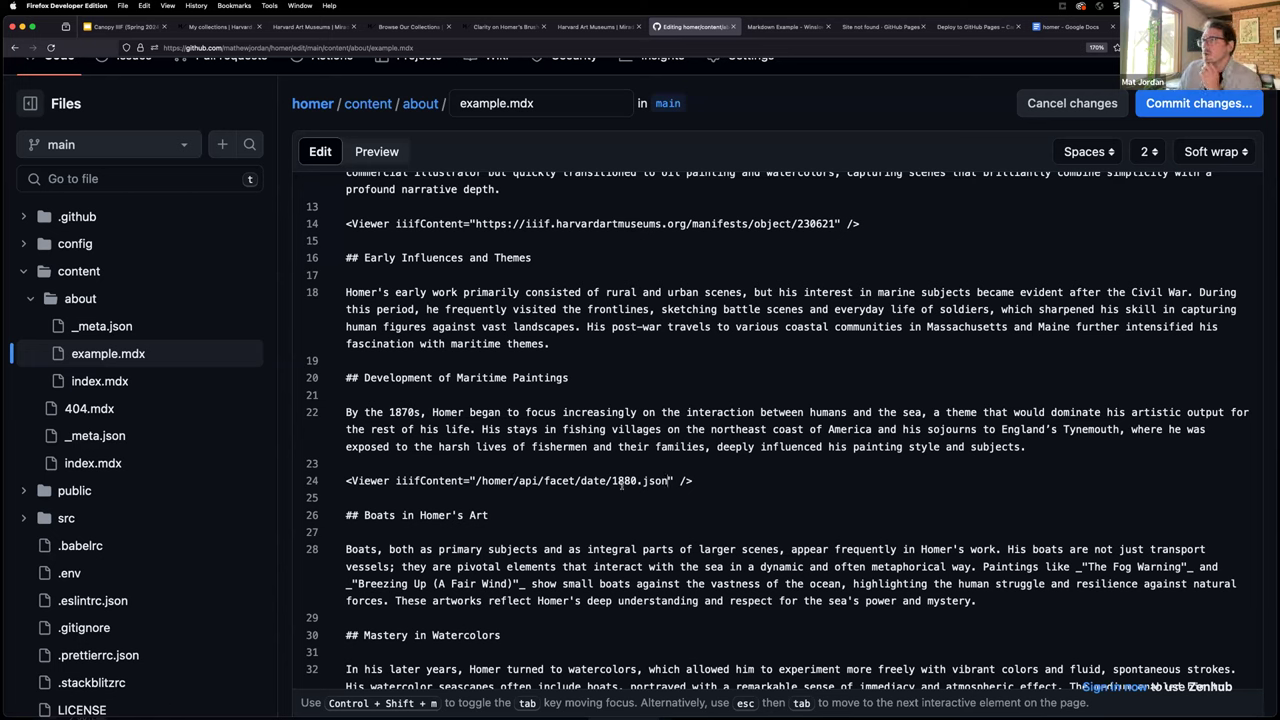
pyautogui.moveTo(579, 481); pyautogui.dragTo(636, 481)
pyautogui.scroll(-5, 650, 507)
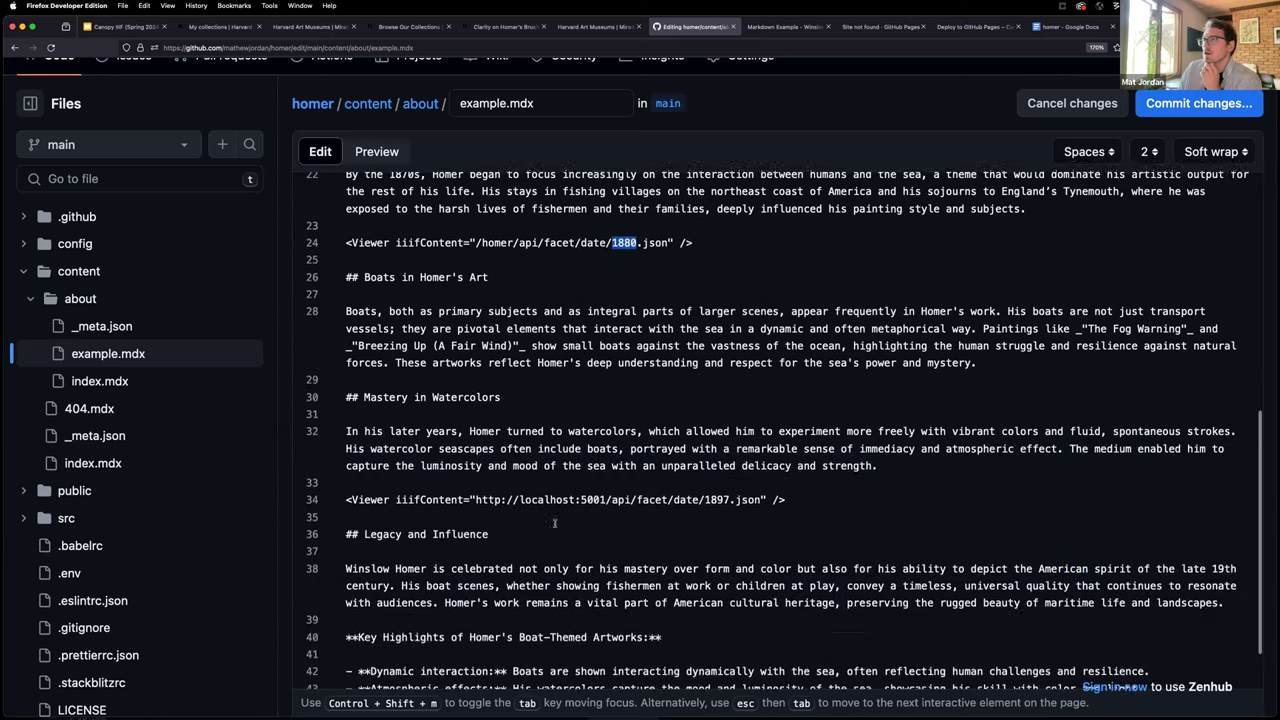
pyautogui.scroll(2, 568, 318)
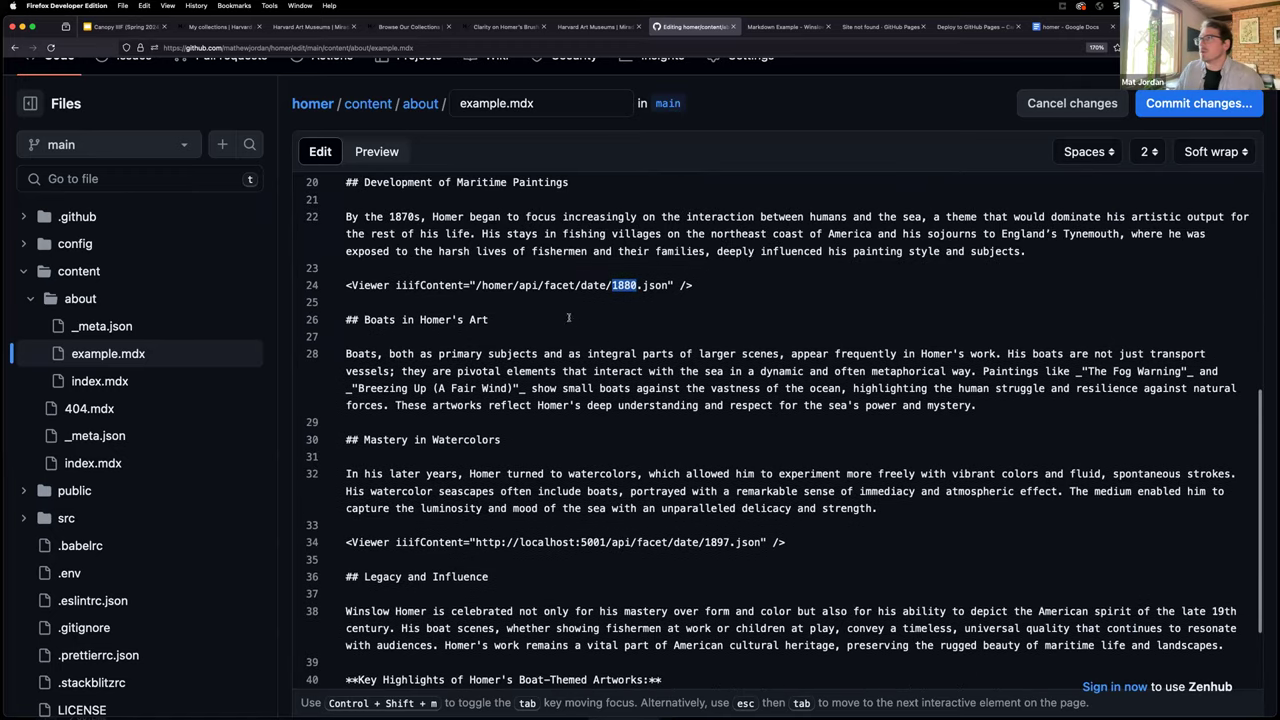
pyautogui.moveTo(521, 285); pyautogui.dragTo(484, 285)
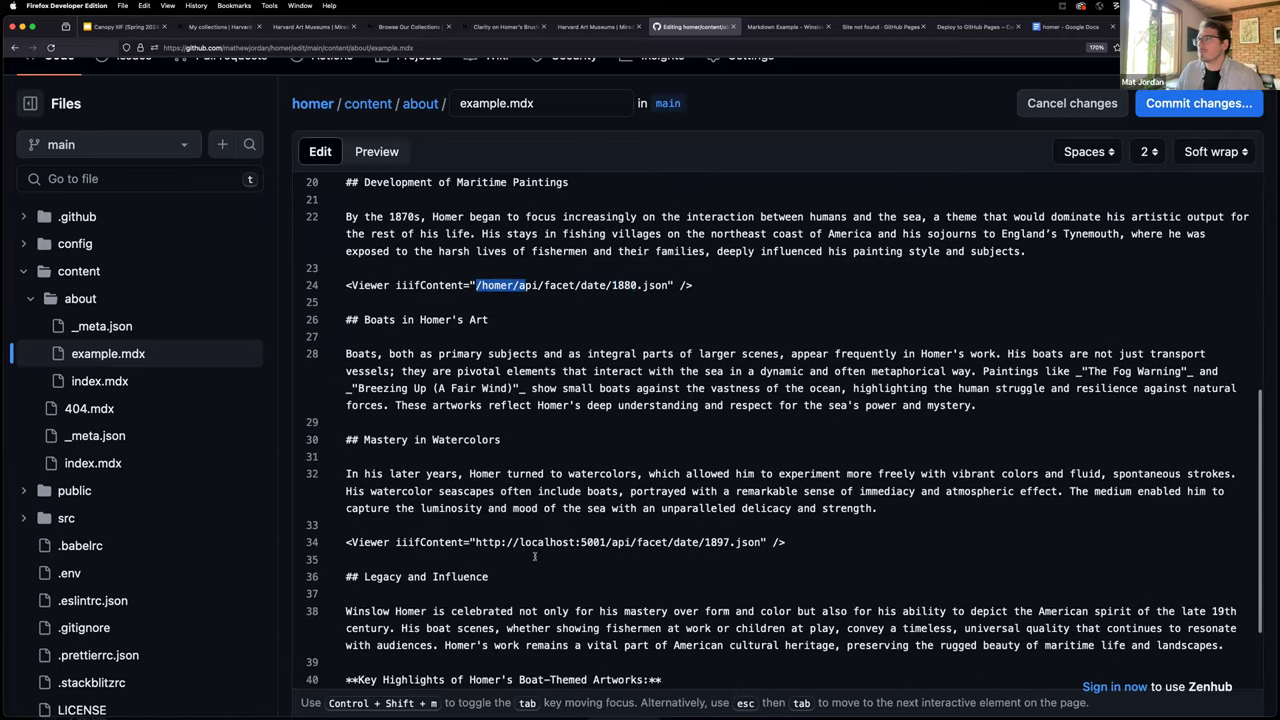
pyautogui.moveTo(608, 541); pyautogui.dragTo(470, 542)
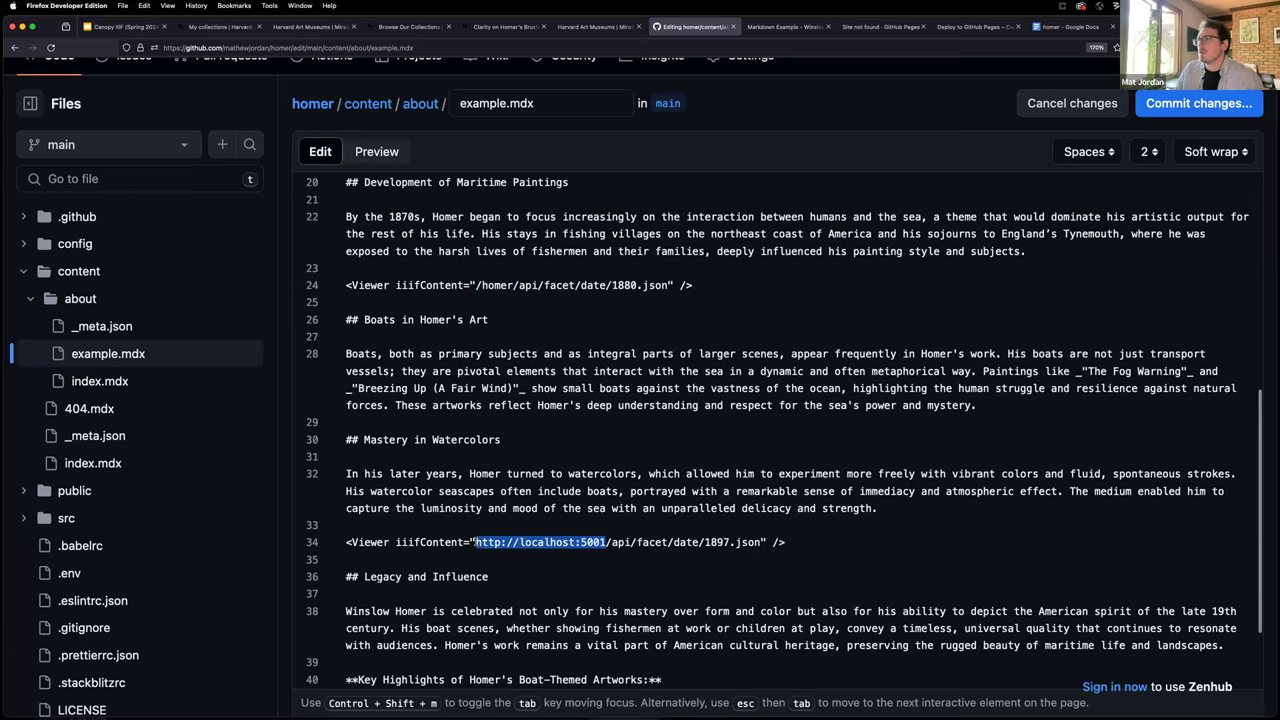
pyautogui.write('/homer/a')
pyautogui.press('BackSpace')
pyautogui.press('BackSpace')
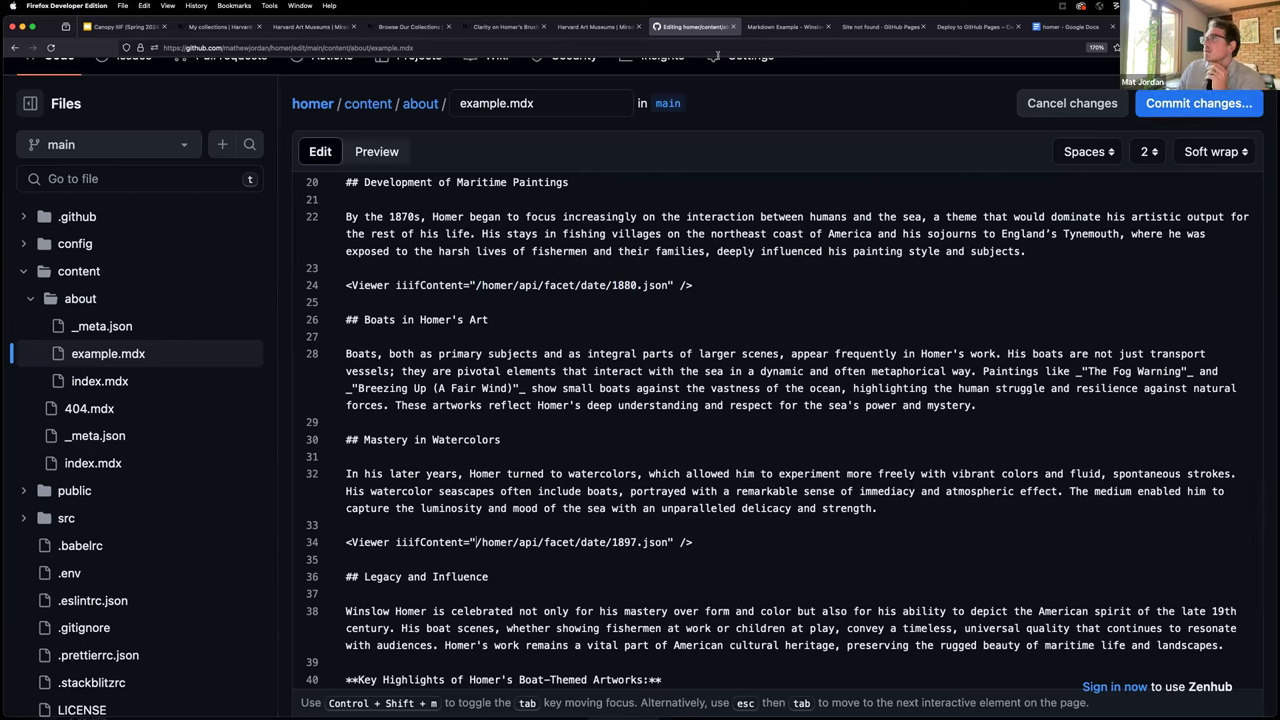
# Prefix the /homer facet paths of both the 1897.json and 1880.json Viewers with the published site's https github.io domain.
pyautogui.click(783, 30)
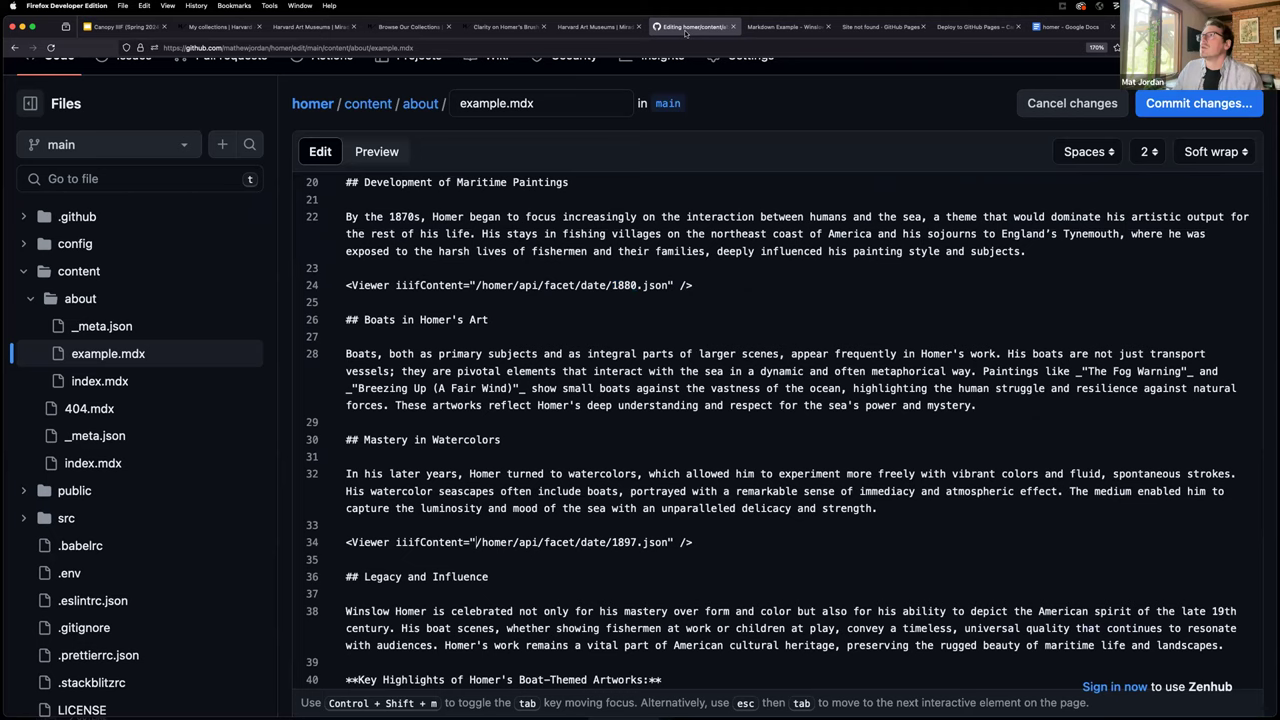
pyautogui.click(695, 27)
pyautogui.click(479, 541)
pyautogui.write('https://mathewjordan.github.io')
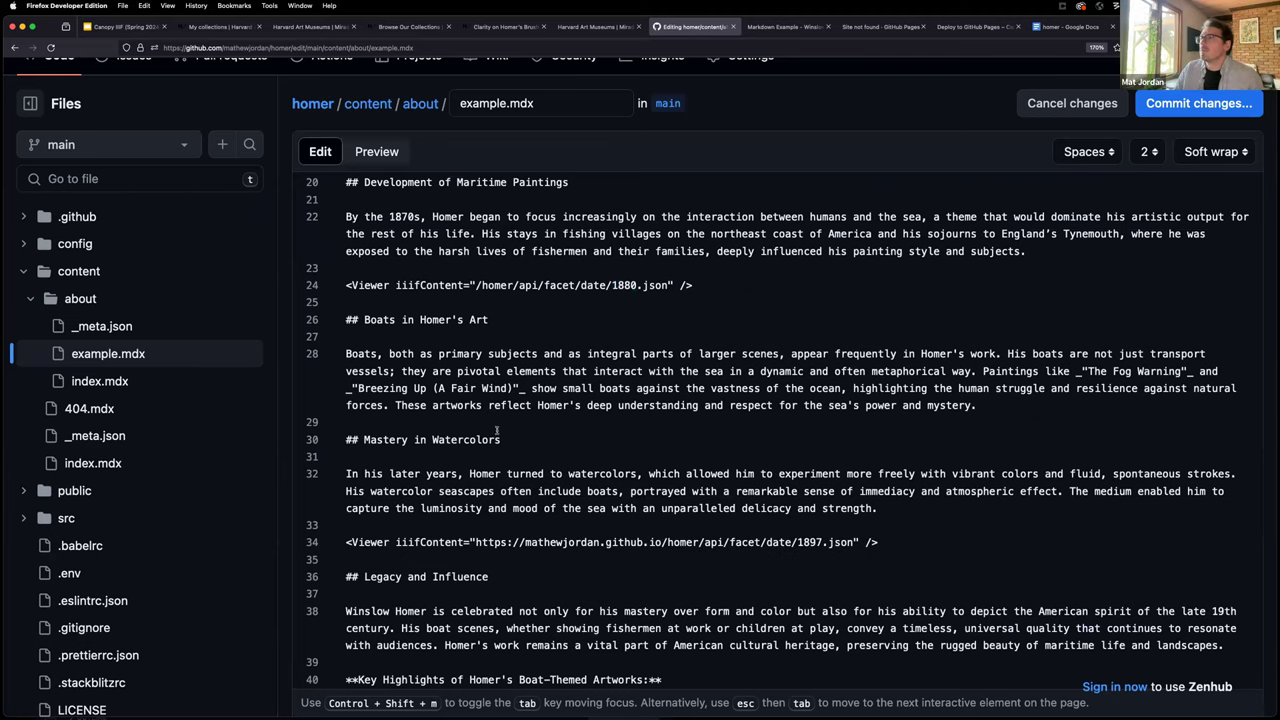
pyautogui.write('https://mathewjordan.github.io')
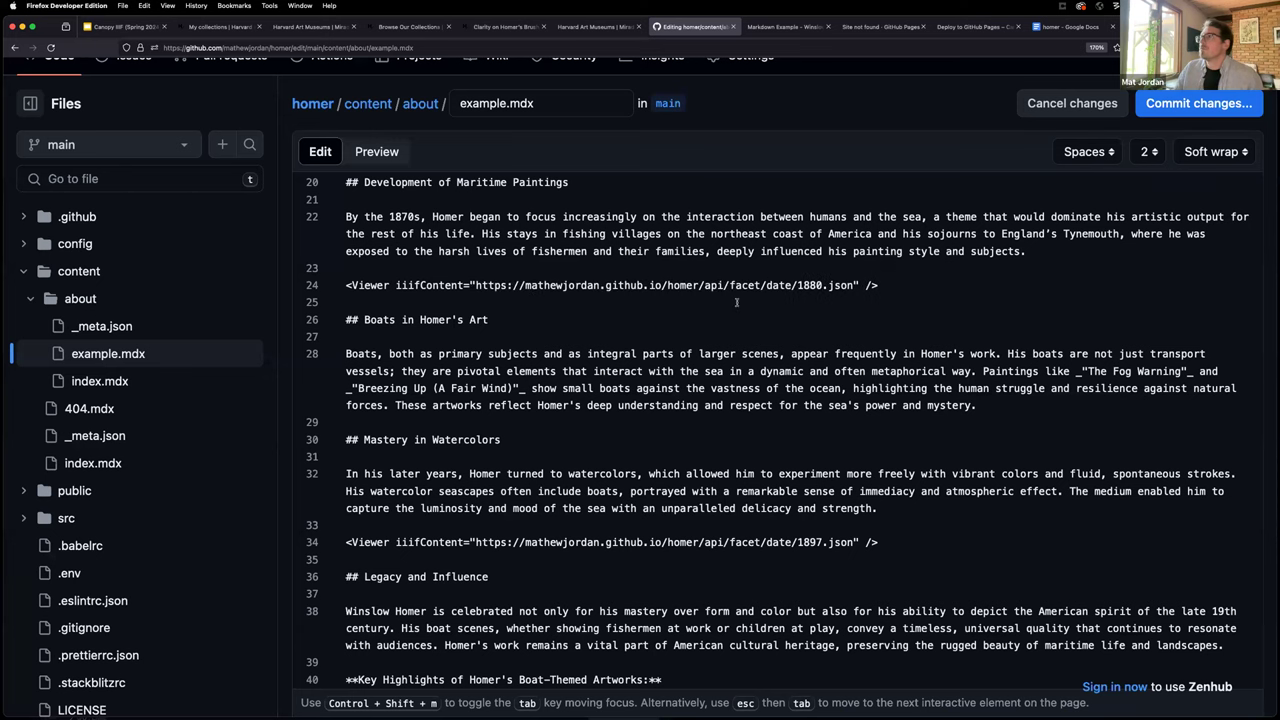
# Commit the edited example.mdx to the main branch and look over its rendered preview.
pyautogui.click(1200, 105)
pyautogui.click(796, 604)
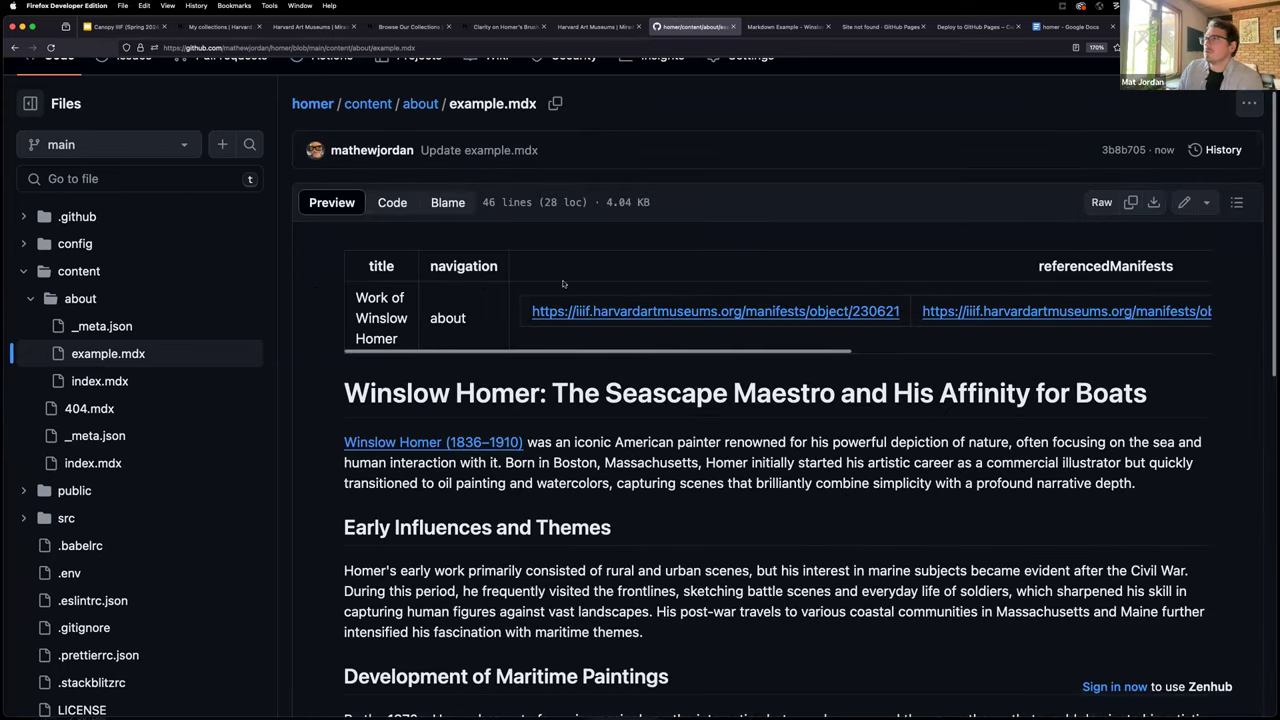
pyautogui.scroll(-5, 689, 372)
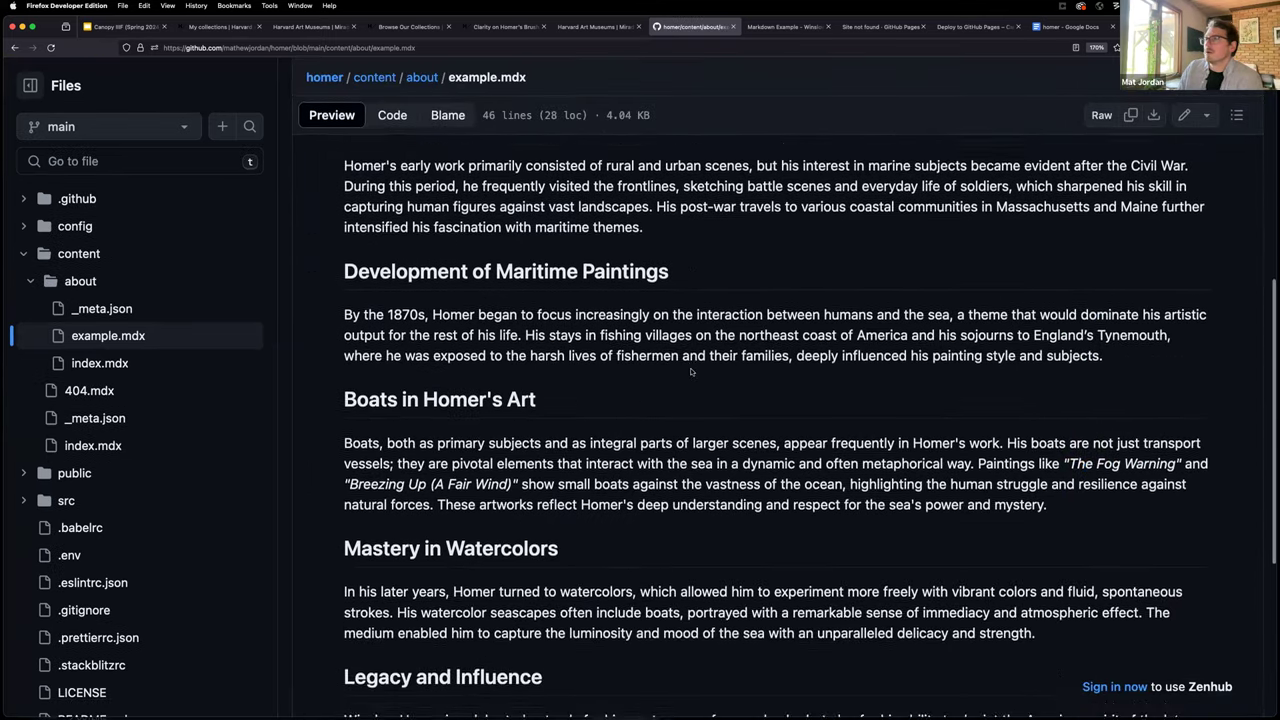
pyautogui.scroll(6, 692, 368)
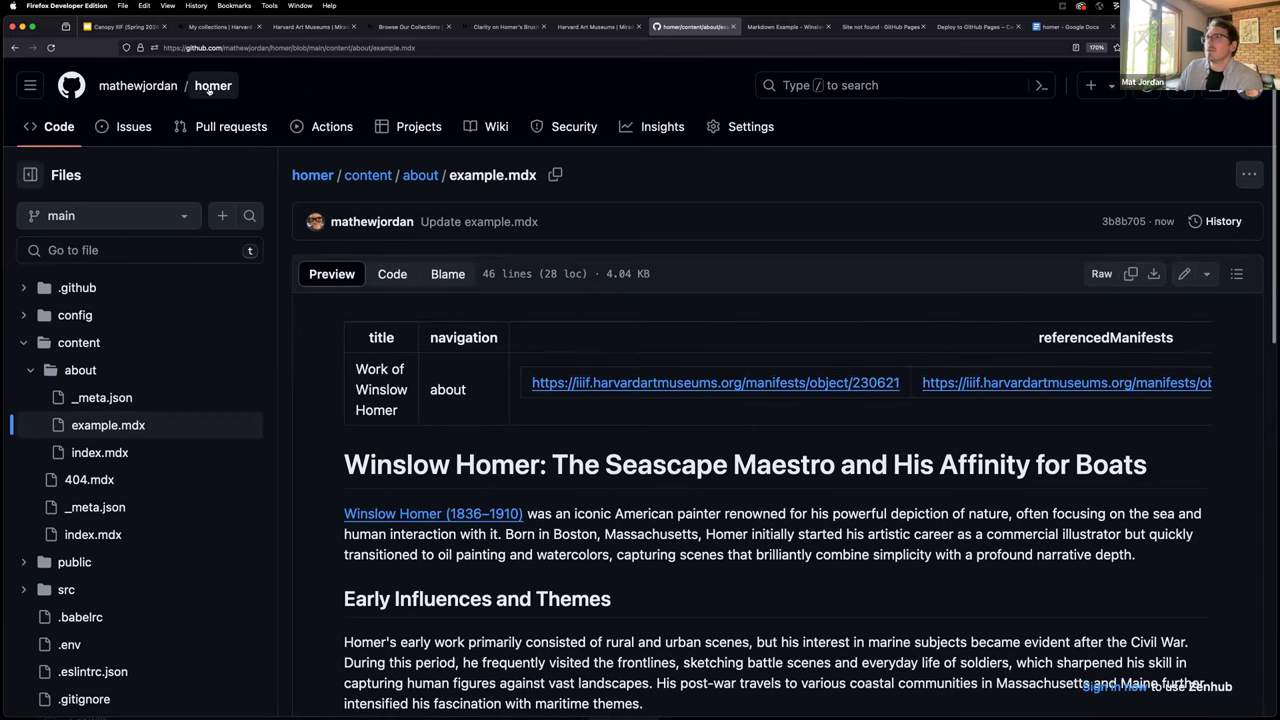
# From the homer repository's commit checks, open the Deploy to GitHub Pages build and examine its manifest retrieval and facet creation log.
pyautogui.click(213, 86)
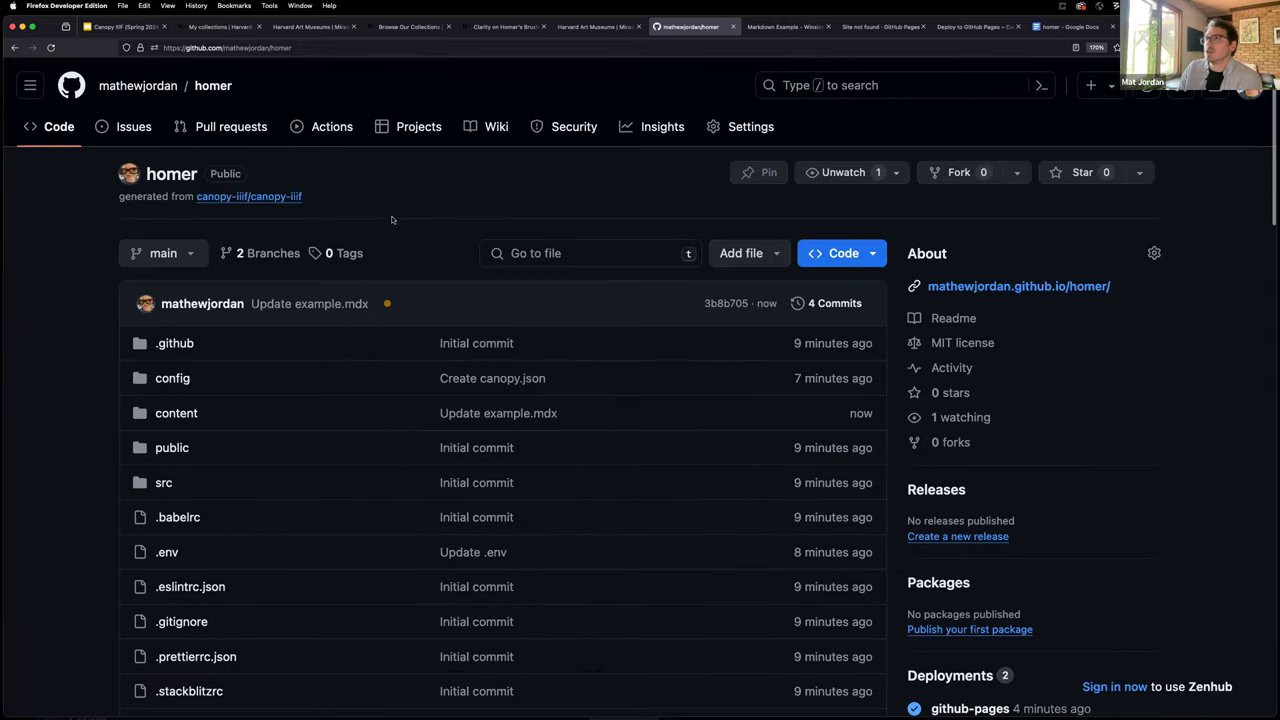
pyautogui.click(387, 303)
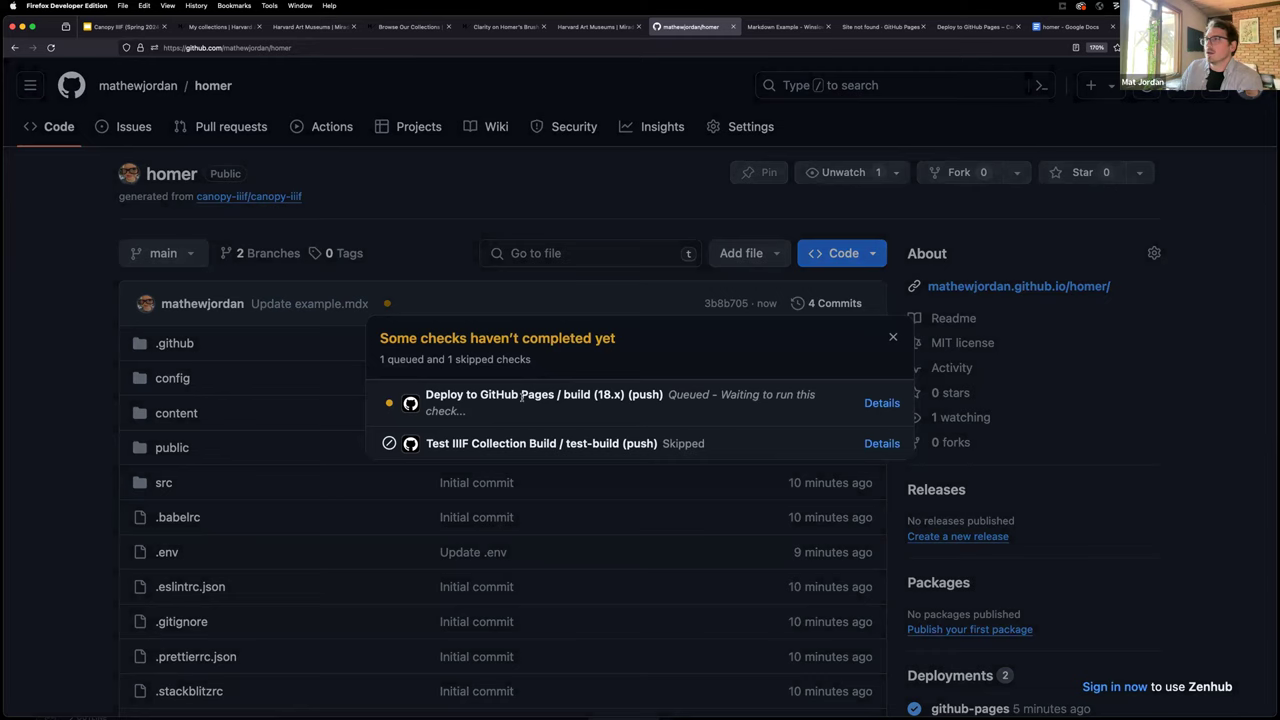
pyautogui.click(878, 404)
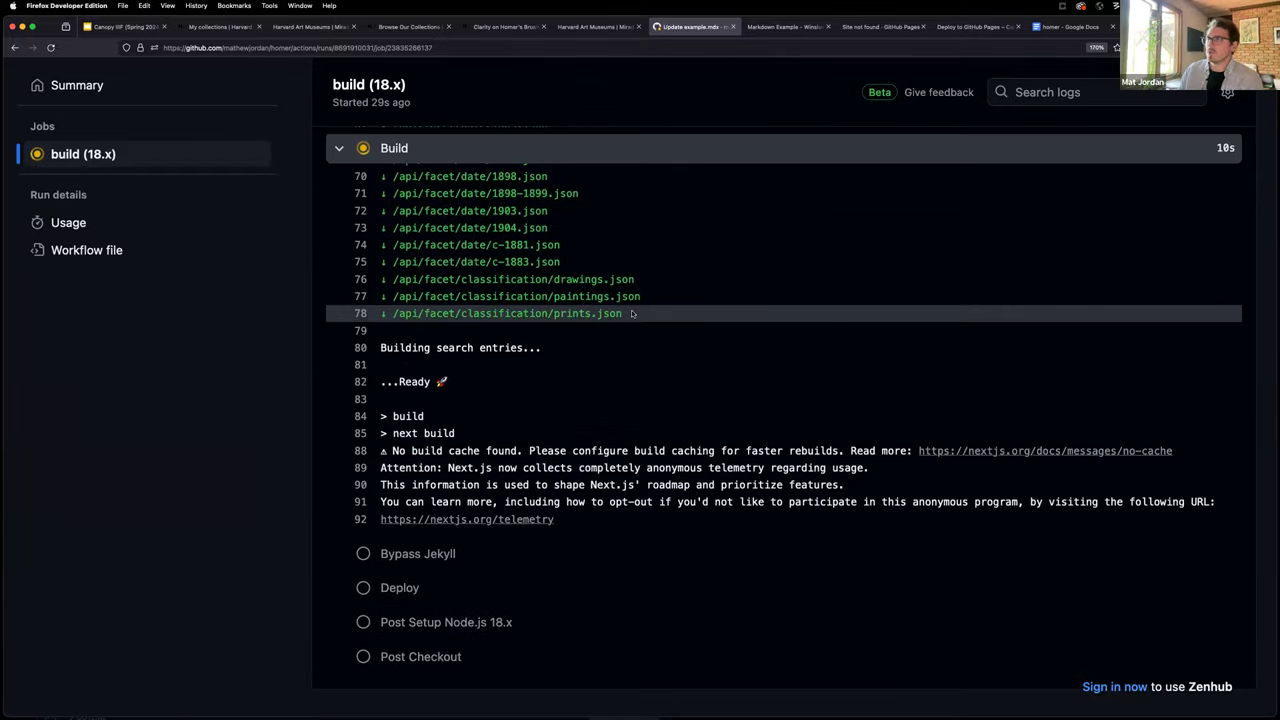
pyautogui.scroll(10, 632, 313)
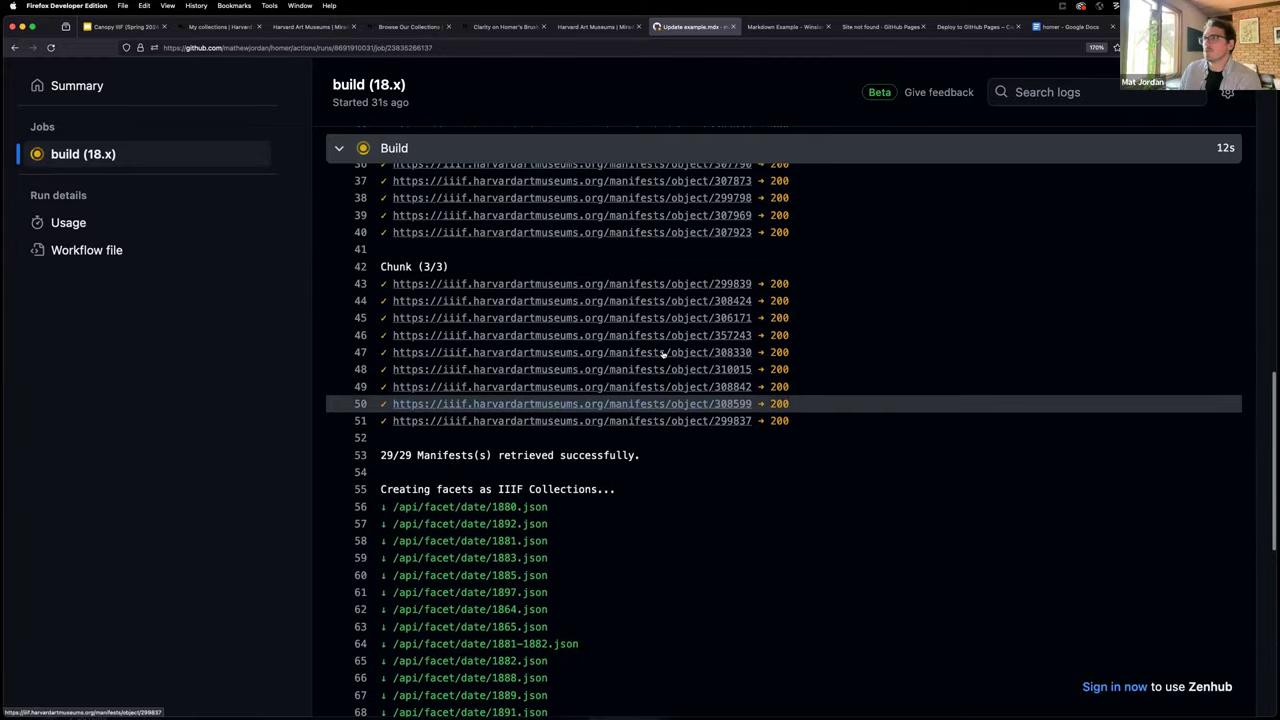
pyautogui.scroll(11, 663, 355)
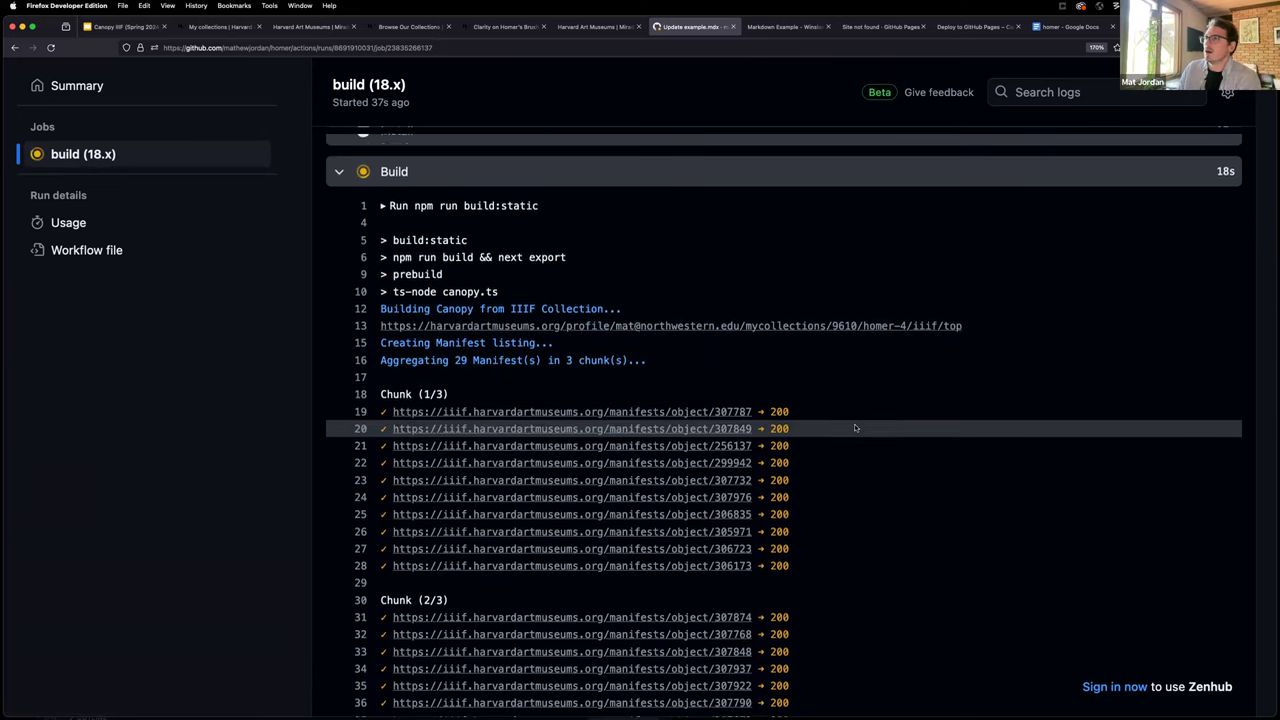
pyautogui.scroll(-13, 855, 428)
pyautogui.scroll(8, 856, 427)
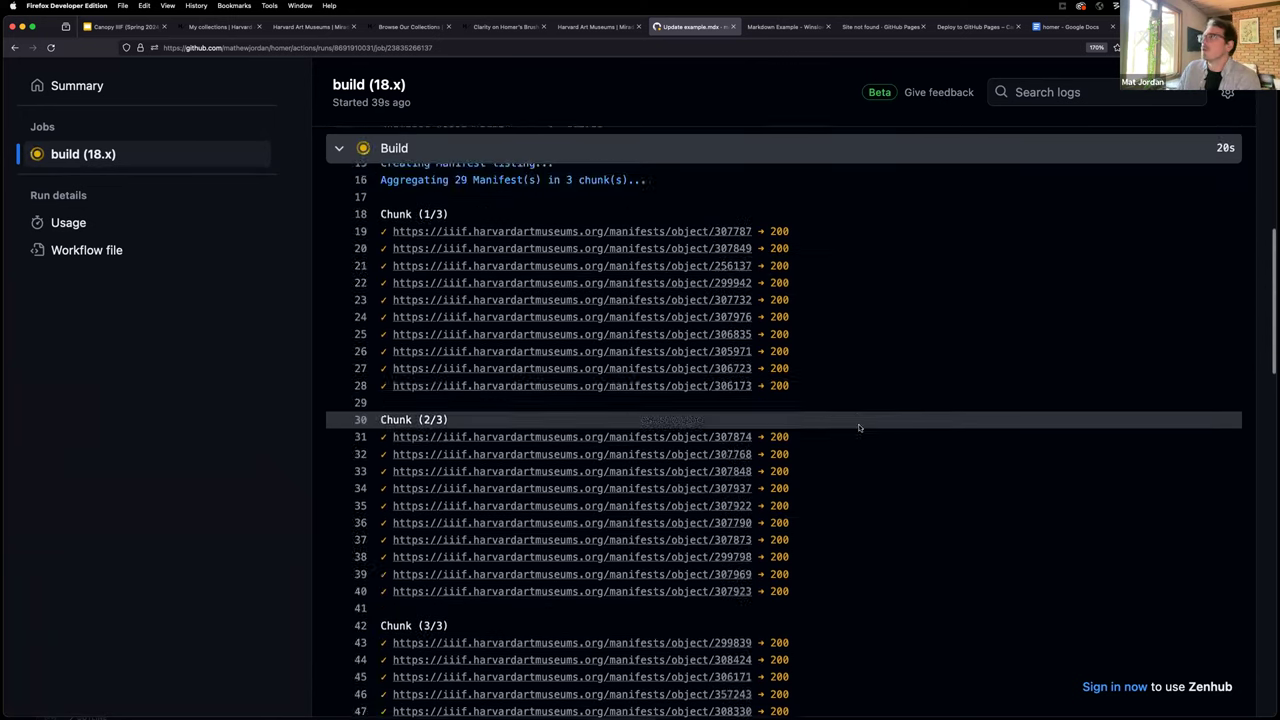
pyautogui.scroll(10, 858, 428)
# Return to the homer repository, open its published website, and view the Markdown Example page in the About section.
pyautogui.click(214, 90)
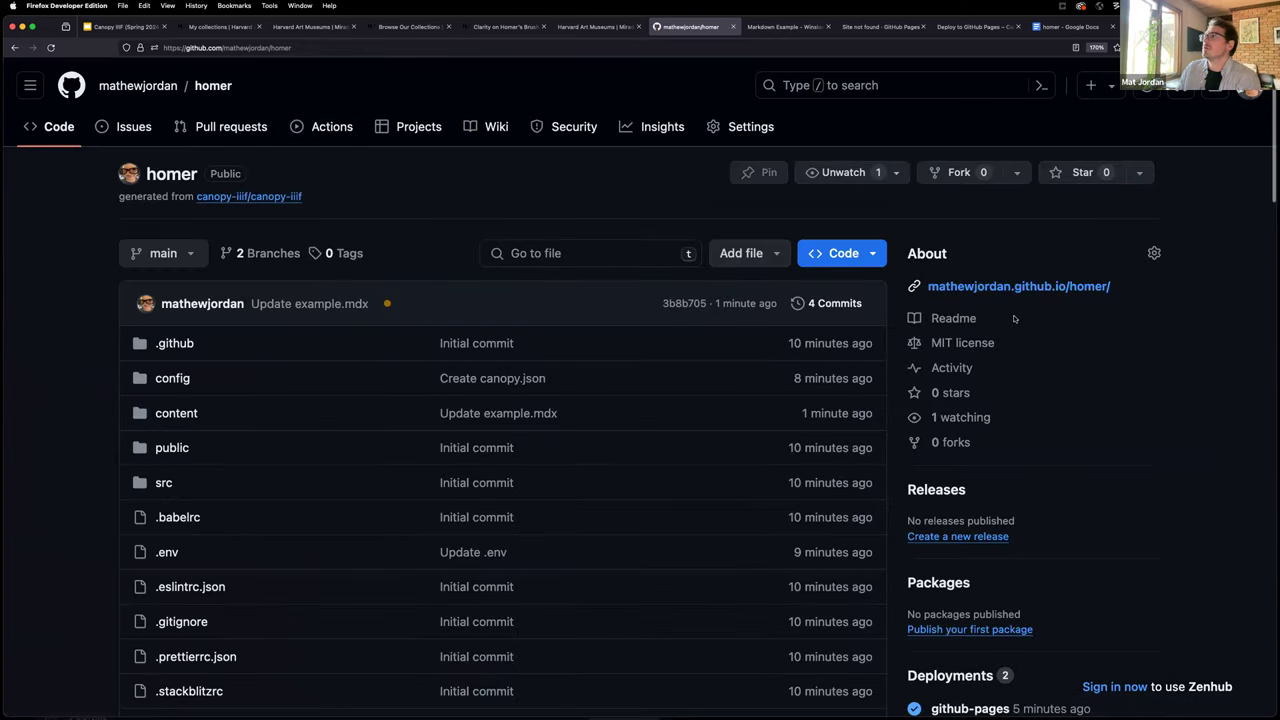
pyautogui.click(1015, 287)
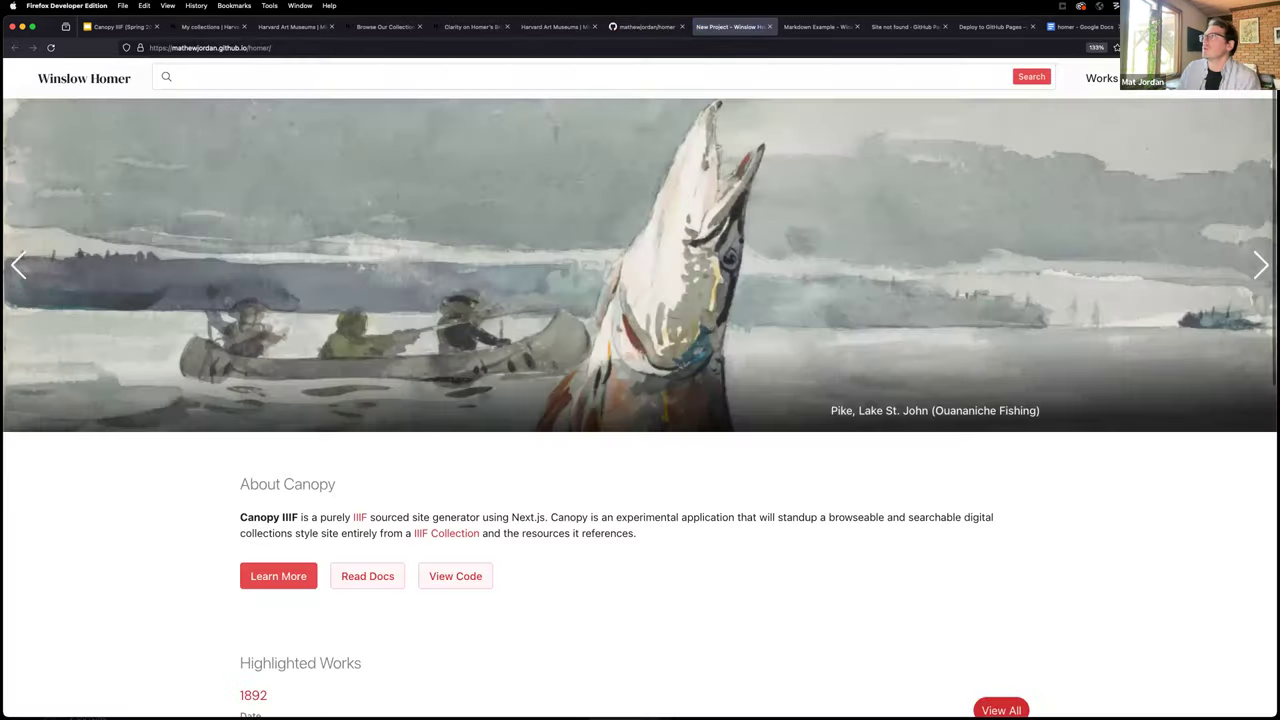
pyautogui.click(277, 574)
pyautogui.click(234, 252)
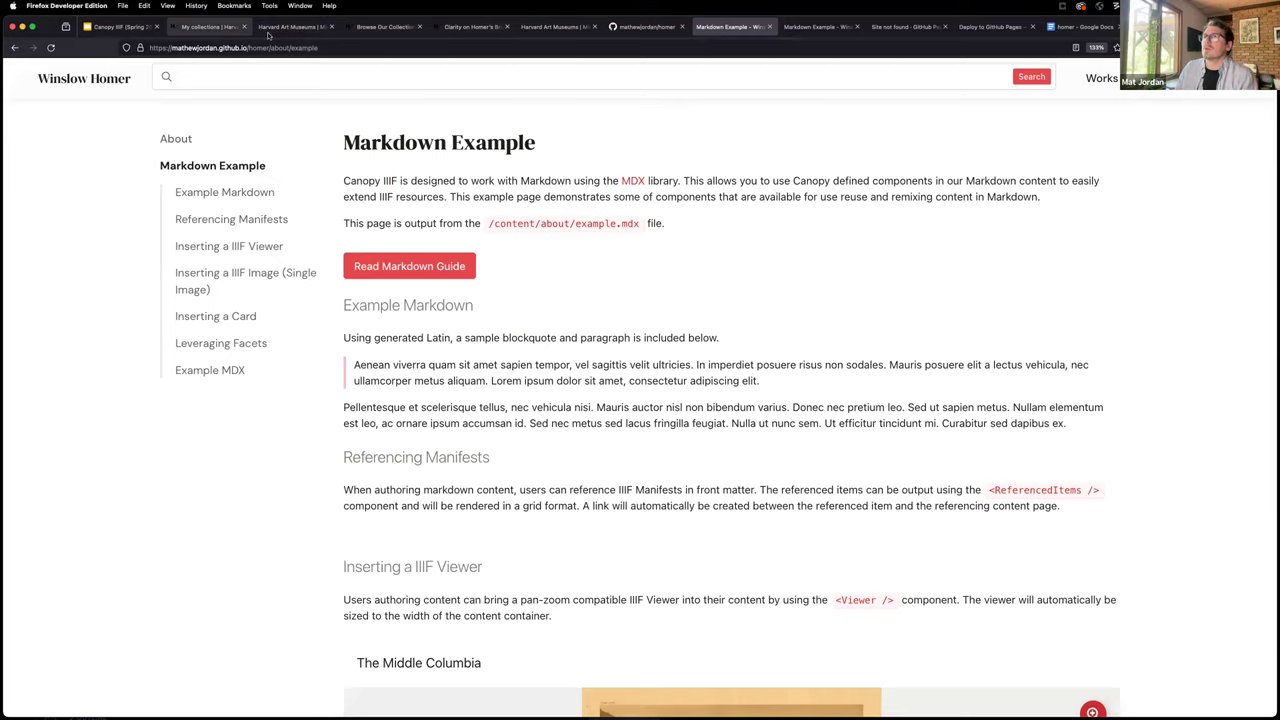
# Open the Winslow Homer collection in the Harvard Art Museums account and look over its first page of artworks.
pyautogui.click(206, 27)
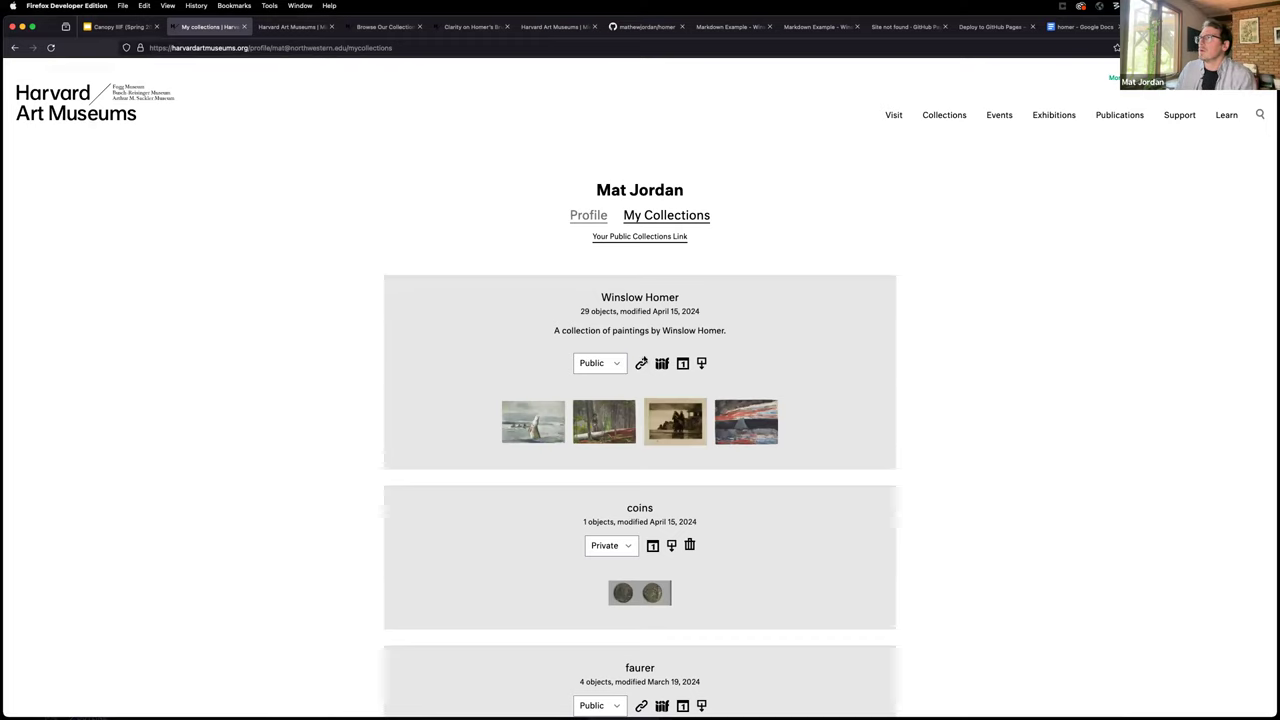
pyautogui.click(580, 415)
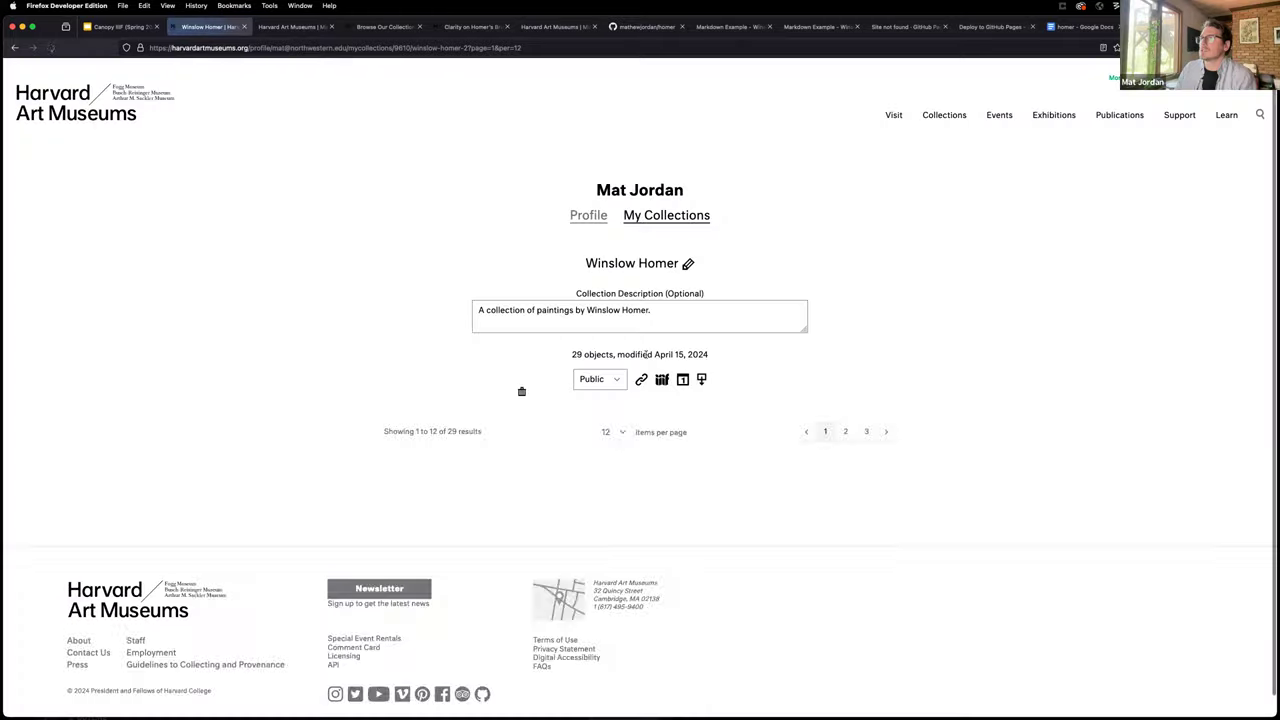
pyautogui.scroll(-3, 533, 393)
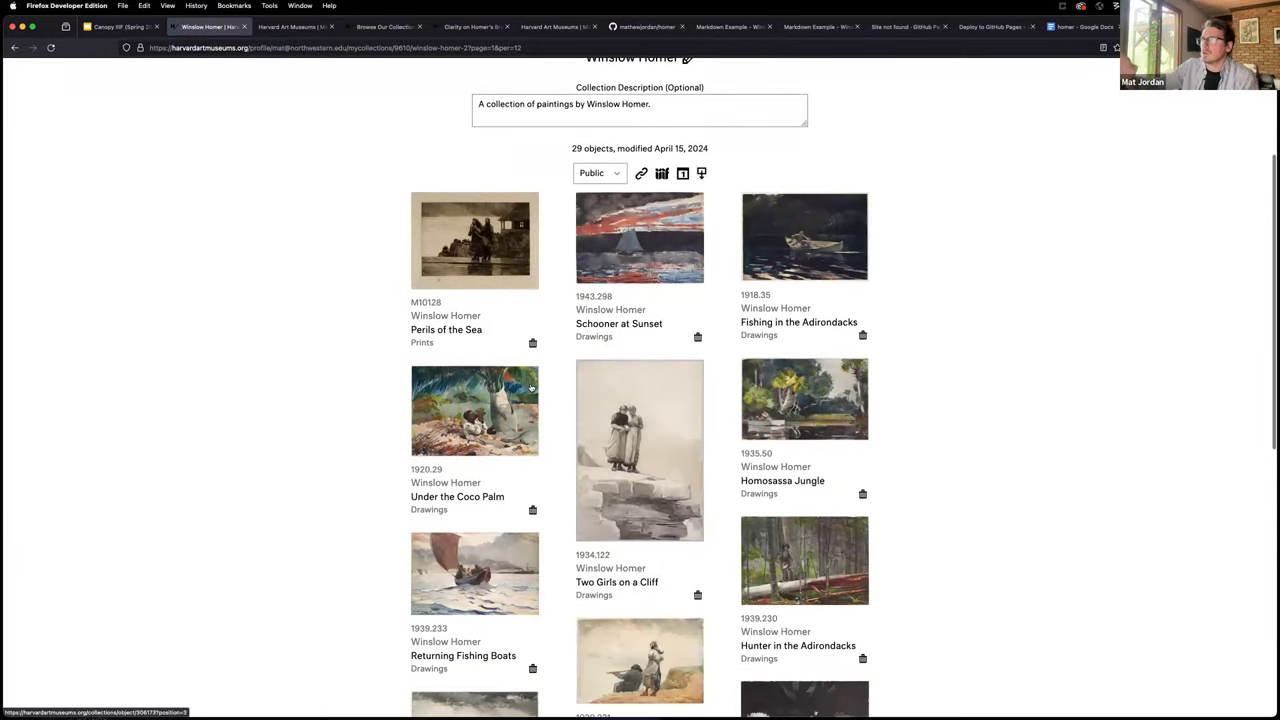
pyautogui.scroll(-5, 617, 417)
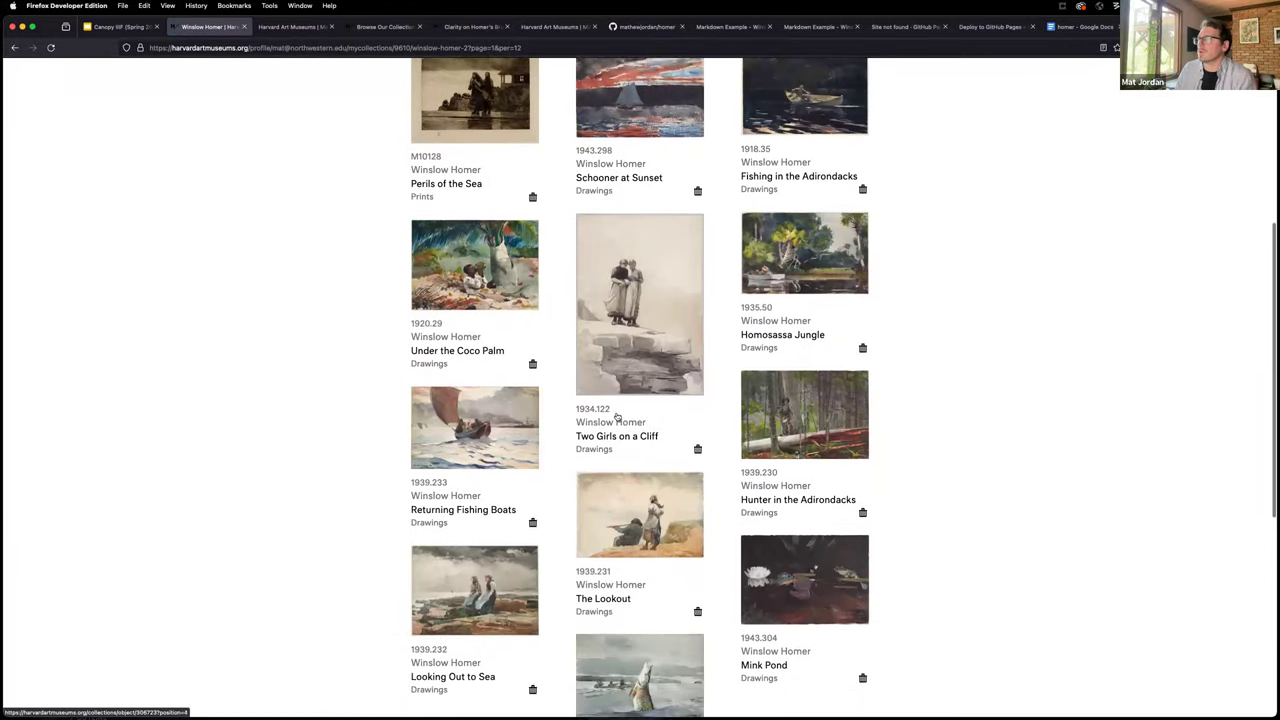
pyautogui.scroll(5, 636, 427)
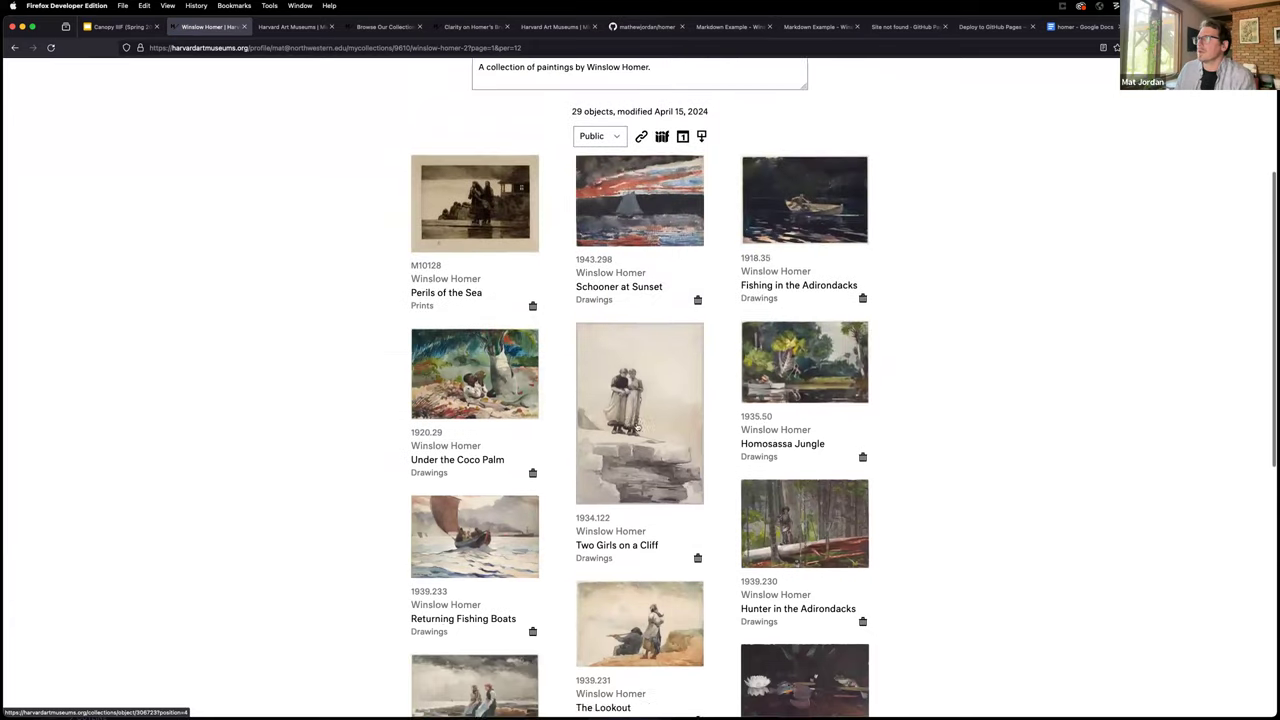
pyautogui.scroll(-7, 636, 427)
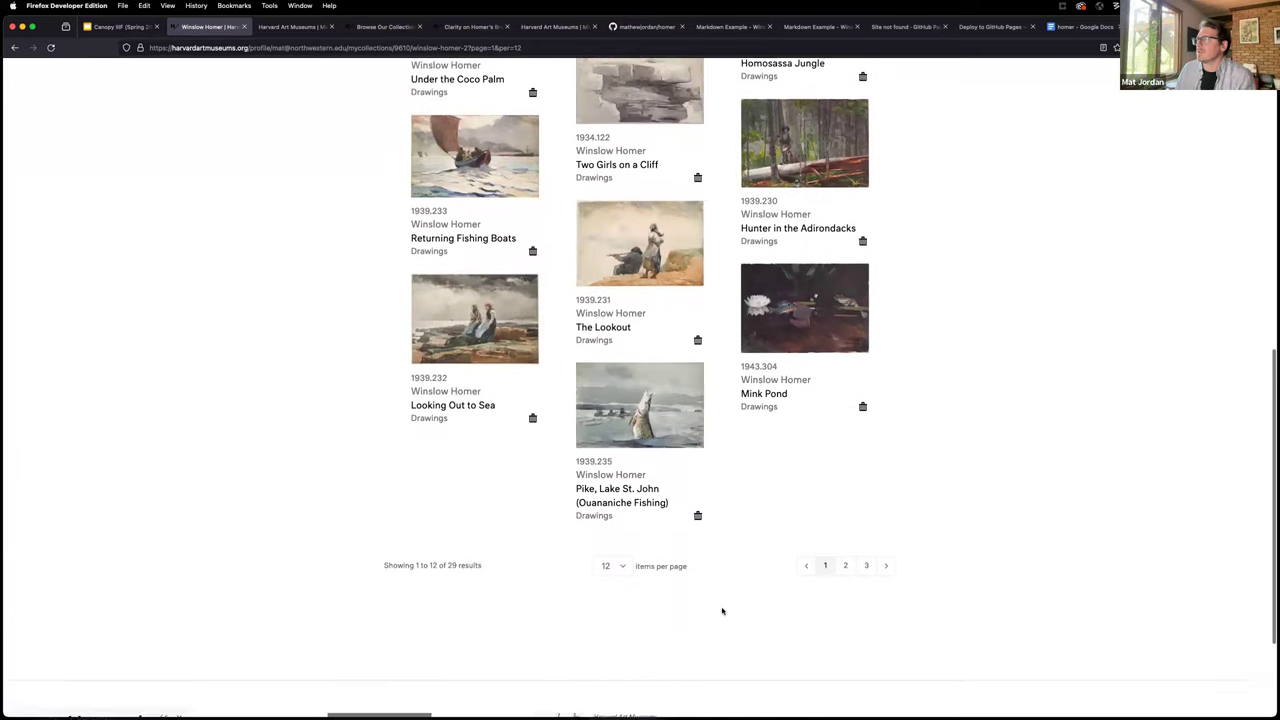
# Browse the artworks on pages 2 and 3 of the Winslow Homer collection, and return to its first page.
pyautogui.click(846, 551)
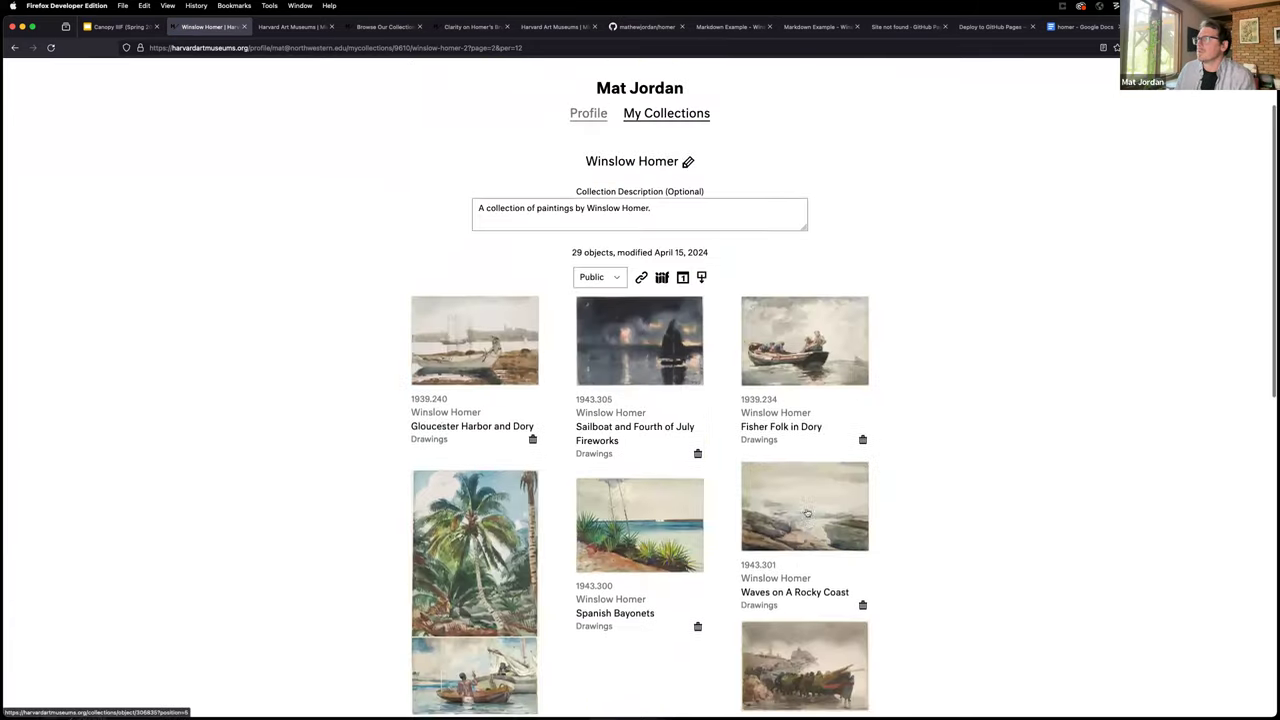
pyautogui.scroll(-10, 808, 512)
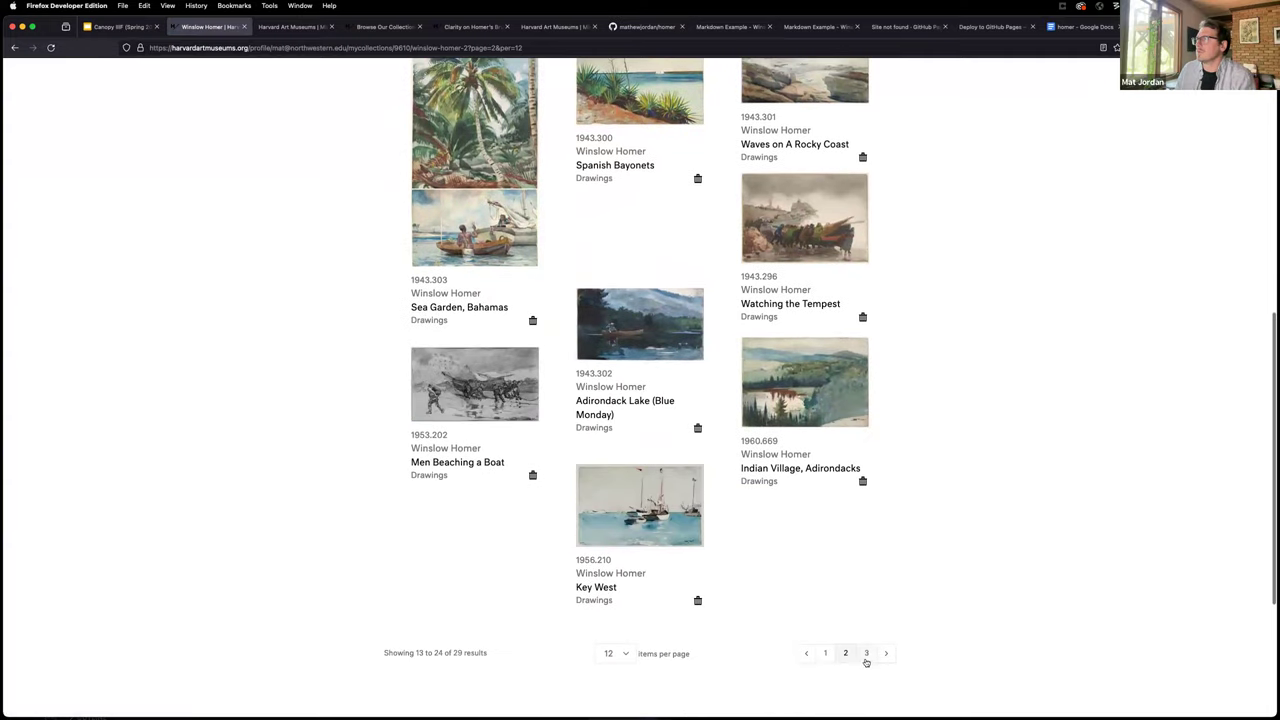
pyautogui.click(866, 653)
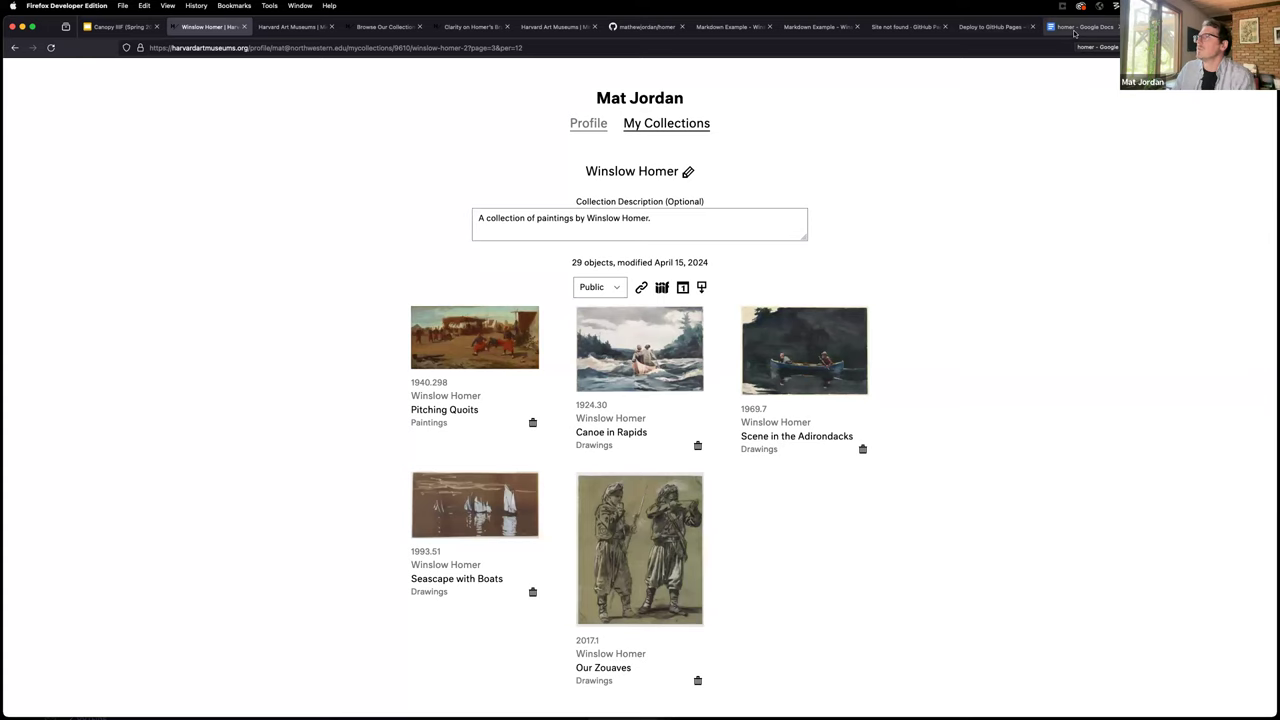
pyautogui.scroll(-10, 988, 329)
pyautogui.click(826, 411)
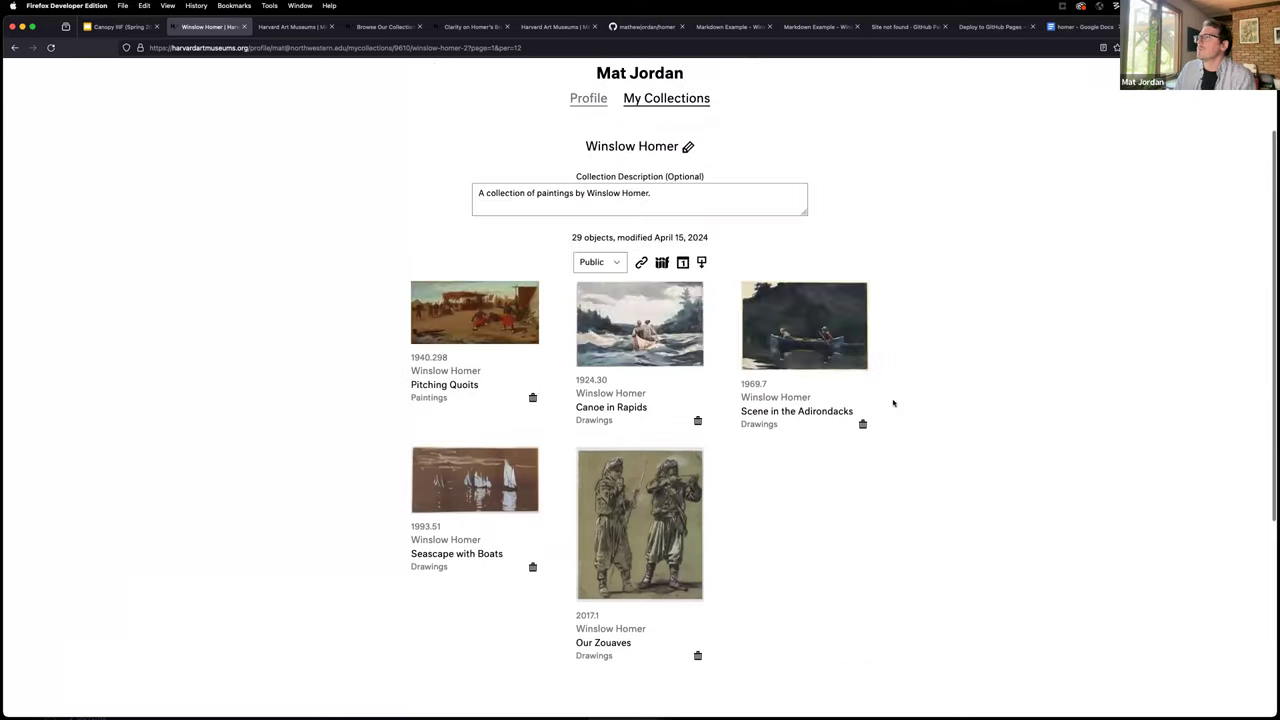
pyautogui.scroll(-8, 895, 400)
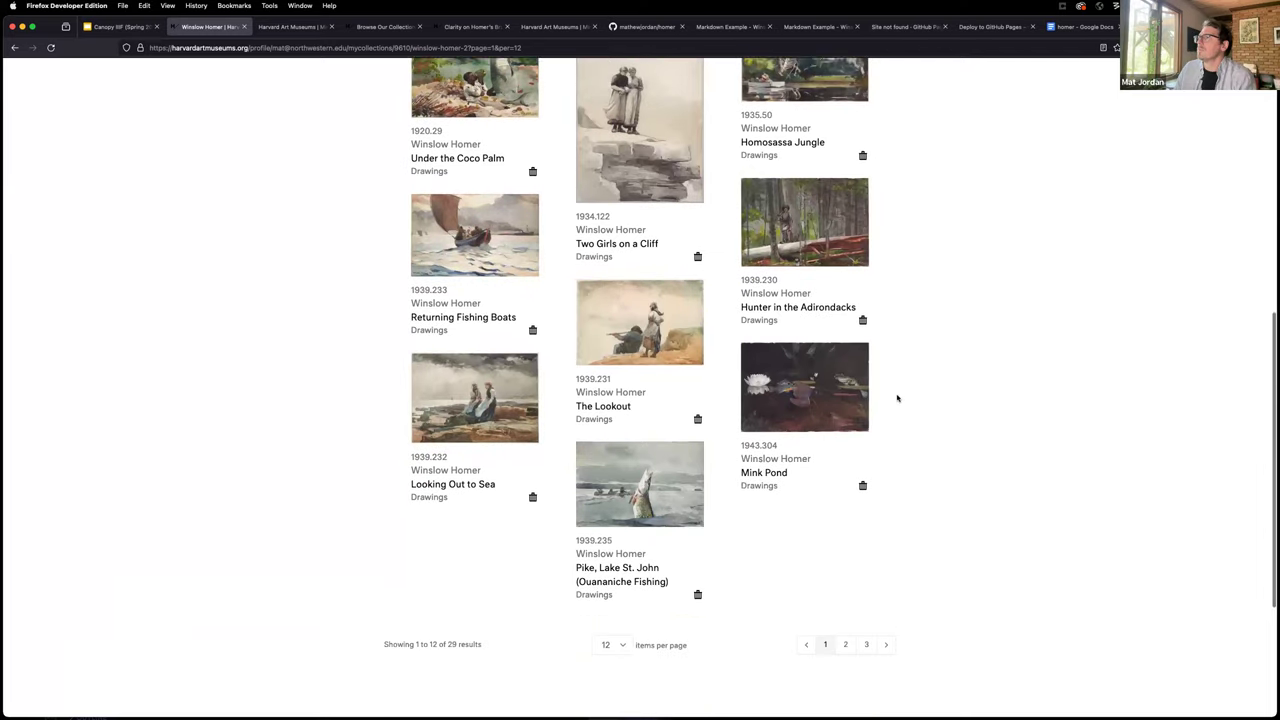
pyautogui.scroll(-1, 897, 398)
pyautogui.scroll(8, 897, 398)
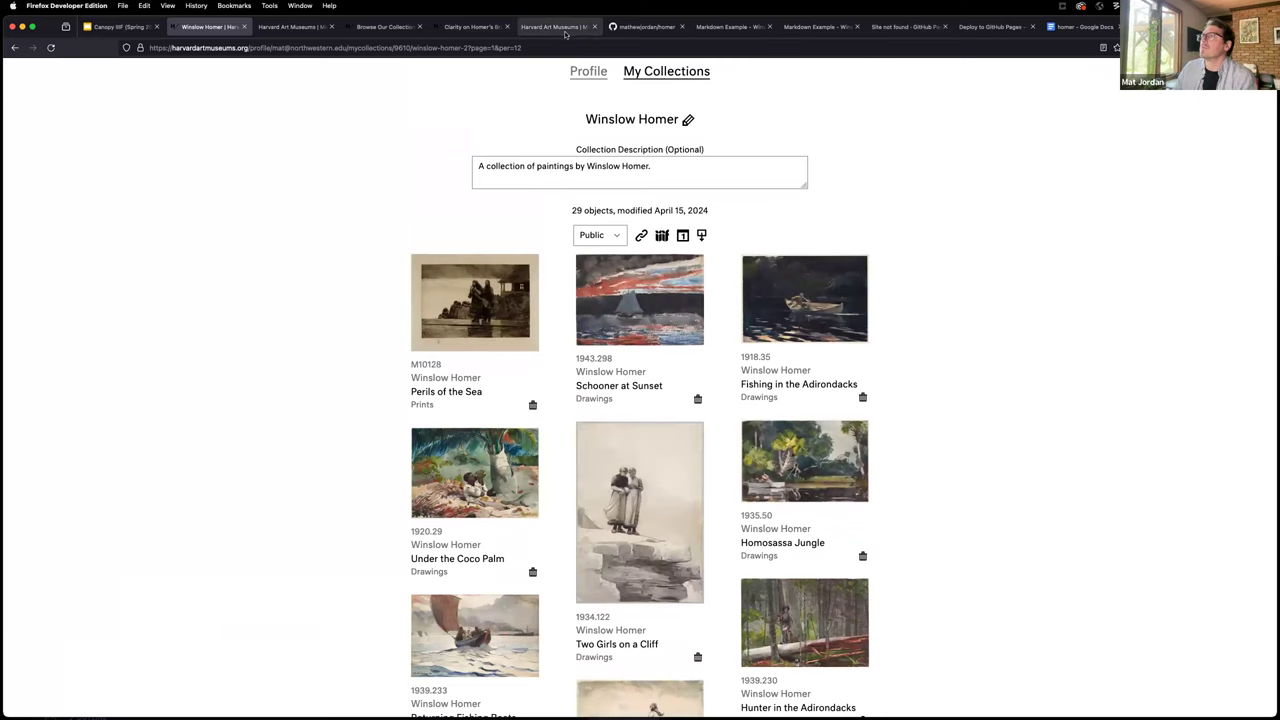
pyautogui.scroll(3, 931, 177)
# Take the painting's title from the article Clarity on Homer's Brush Harrow and search the museum's collections for "brush harrow".
pyautogui.click(946, 116)
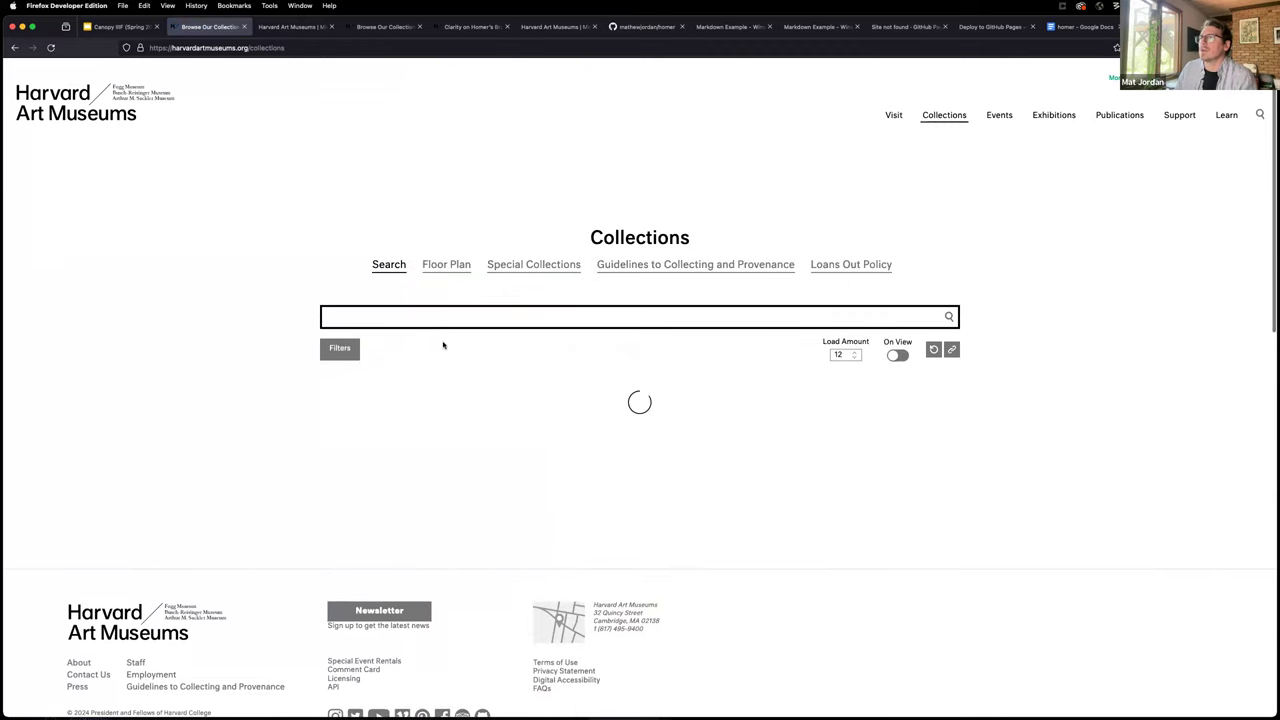
pyautogui.scroll(-1, 474, 337)
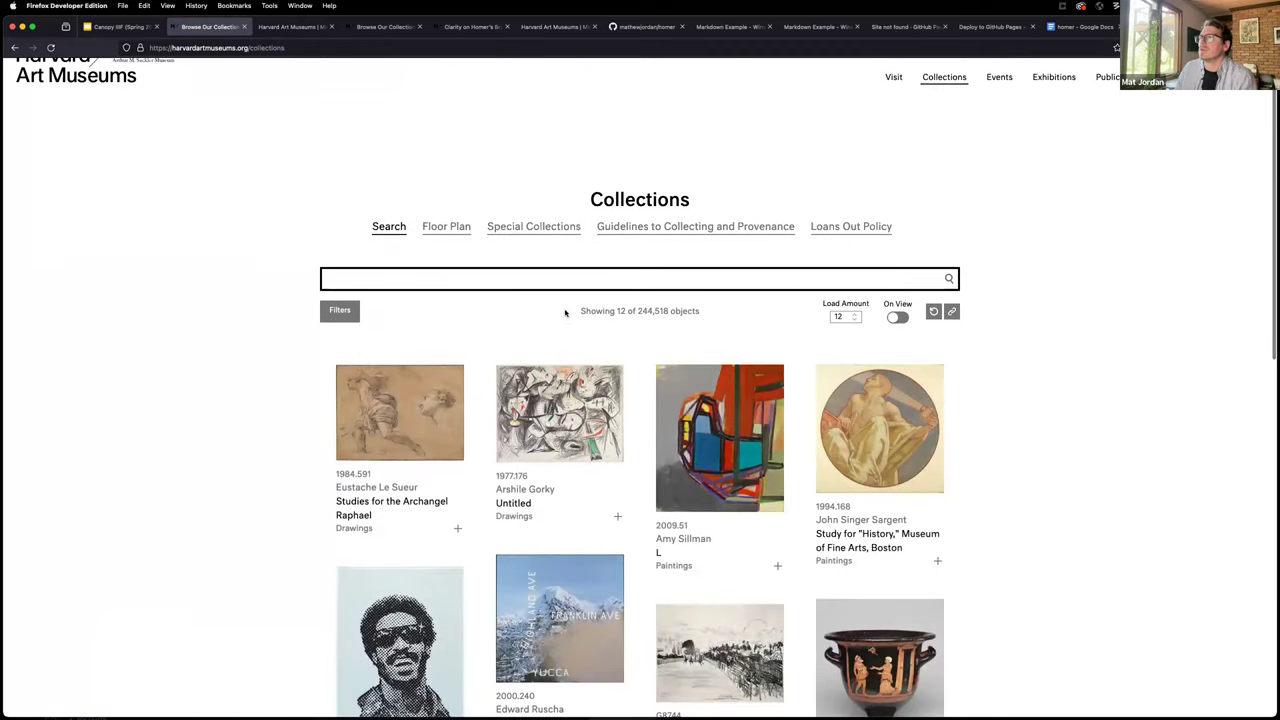
pyautogui.click(479, 29)
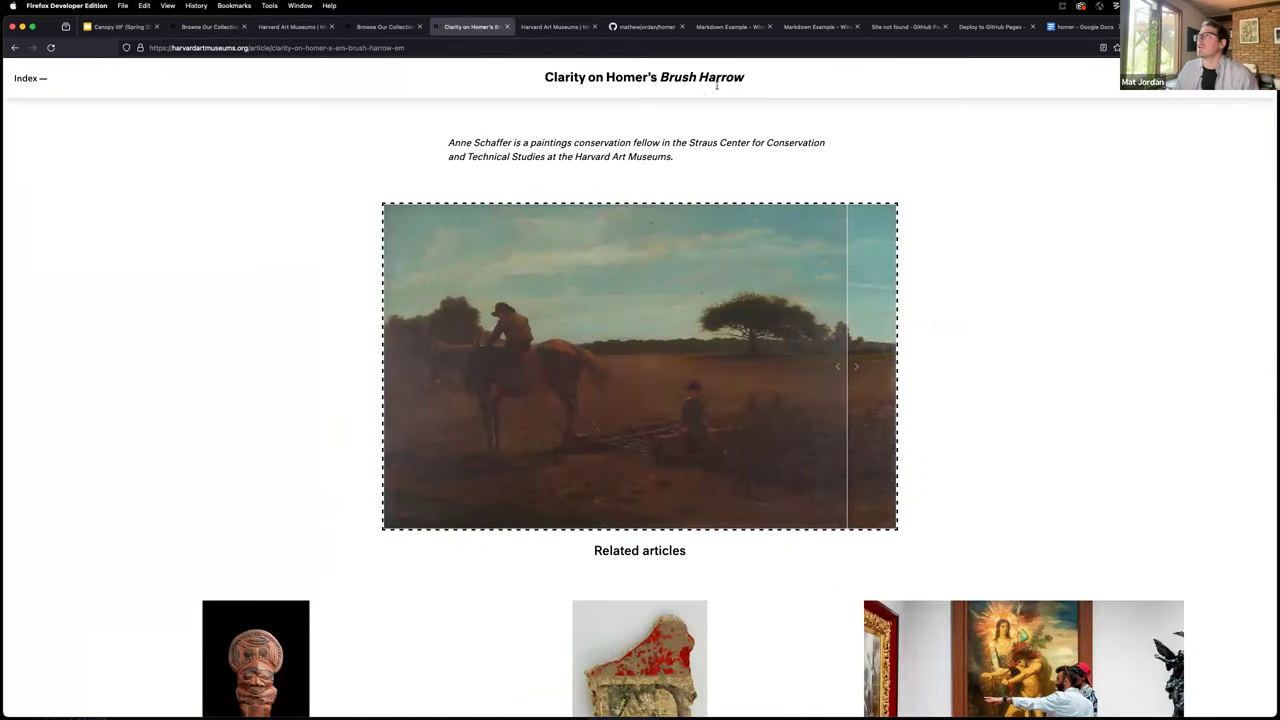
pyautogui.moveTo(661, 77); pyautogui.dragTo(744, 77)
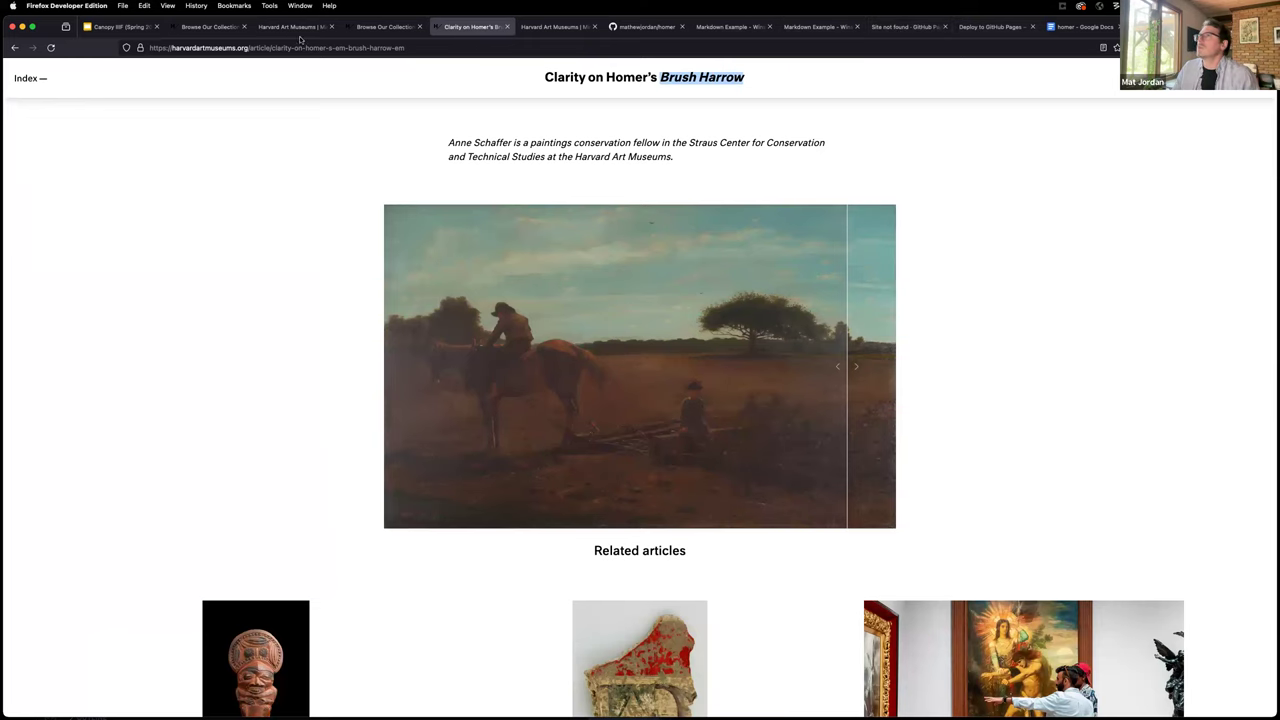
pyautogui.click(380, 27)
pyautogui.click(400, 316)
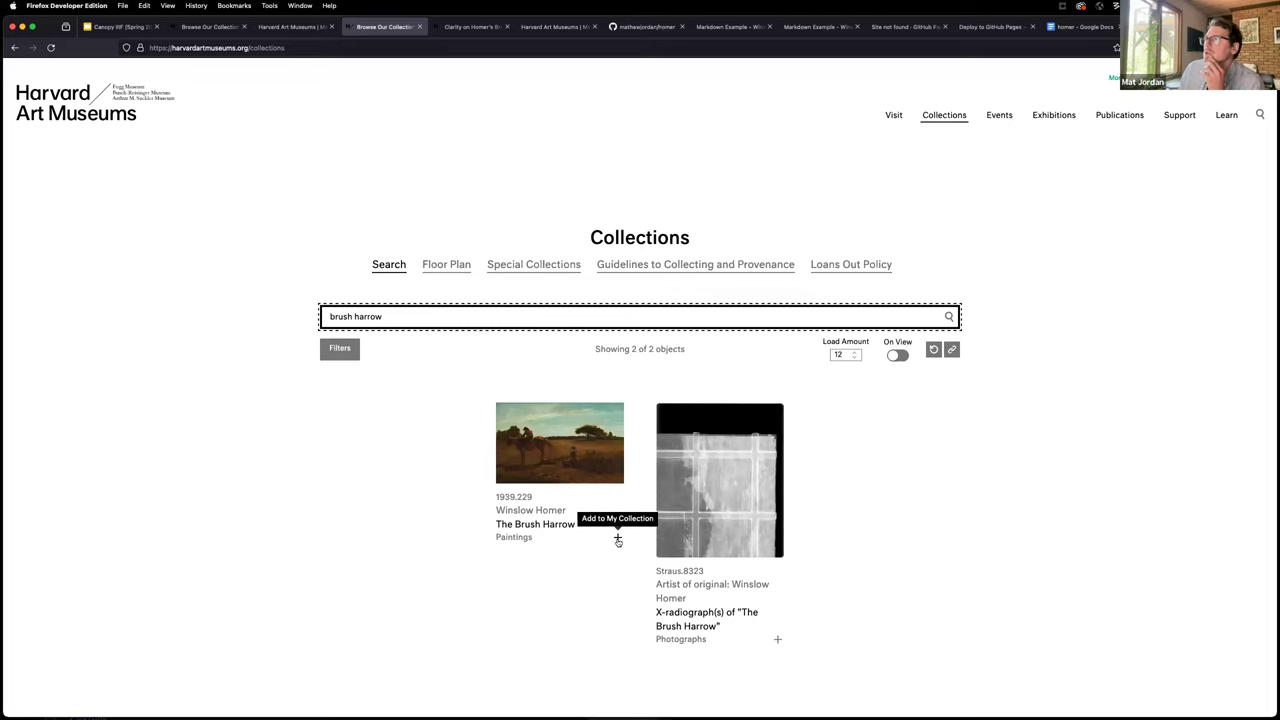
# Add The Brush Harrow painting to the Winslow Homer collection and open the account's overview of collections.
pyautogui.click(617, 540)
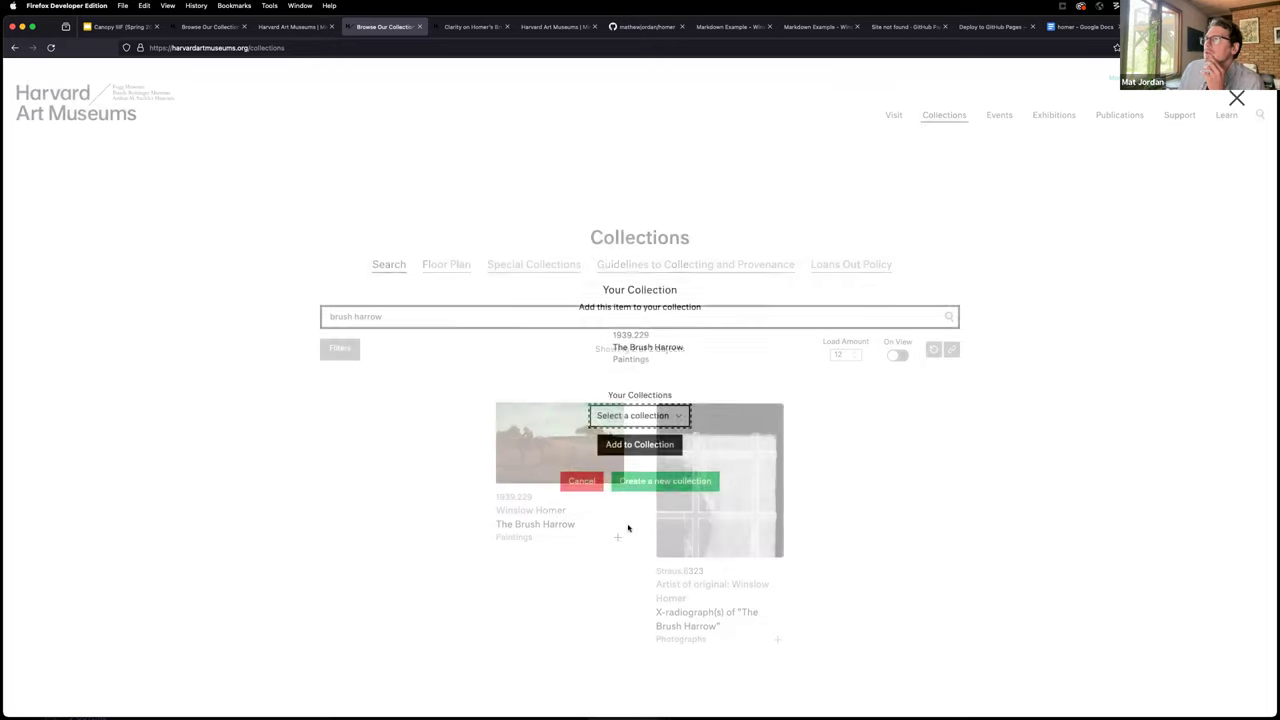
pyautogui.click(627, 438)
pyautogui.click(627, 443)
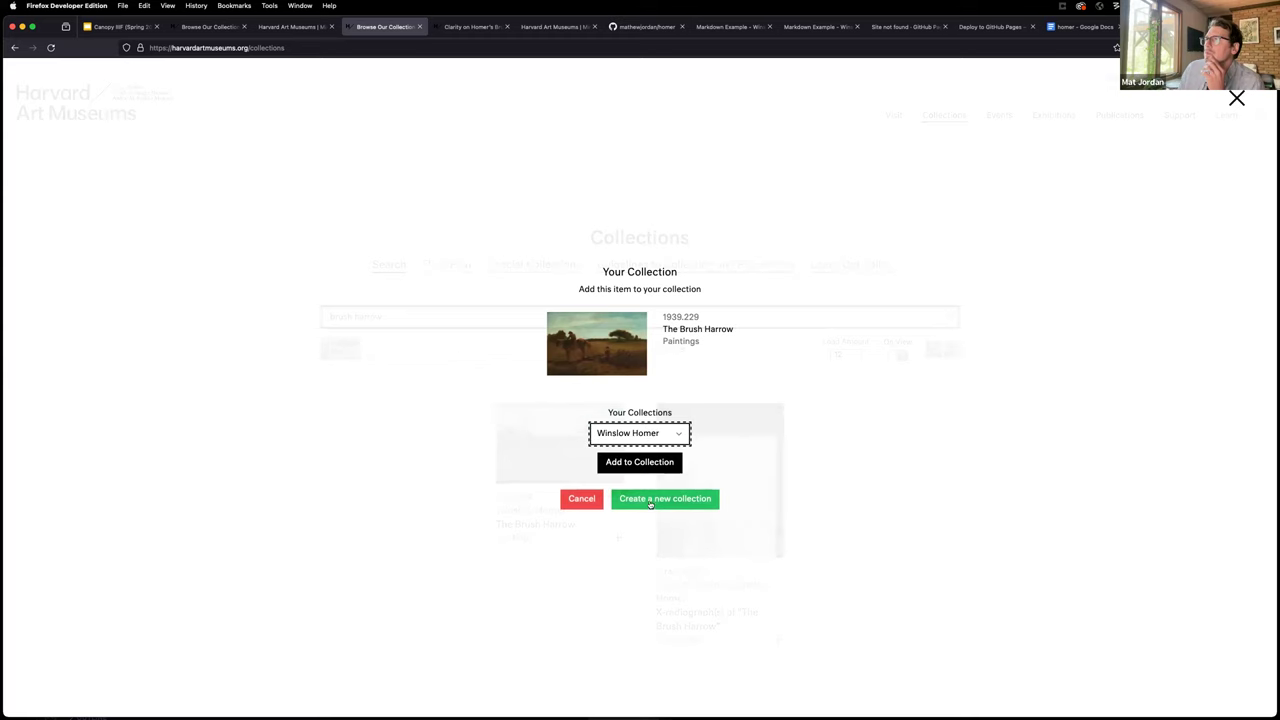
pyautogui.click(625, 463)
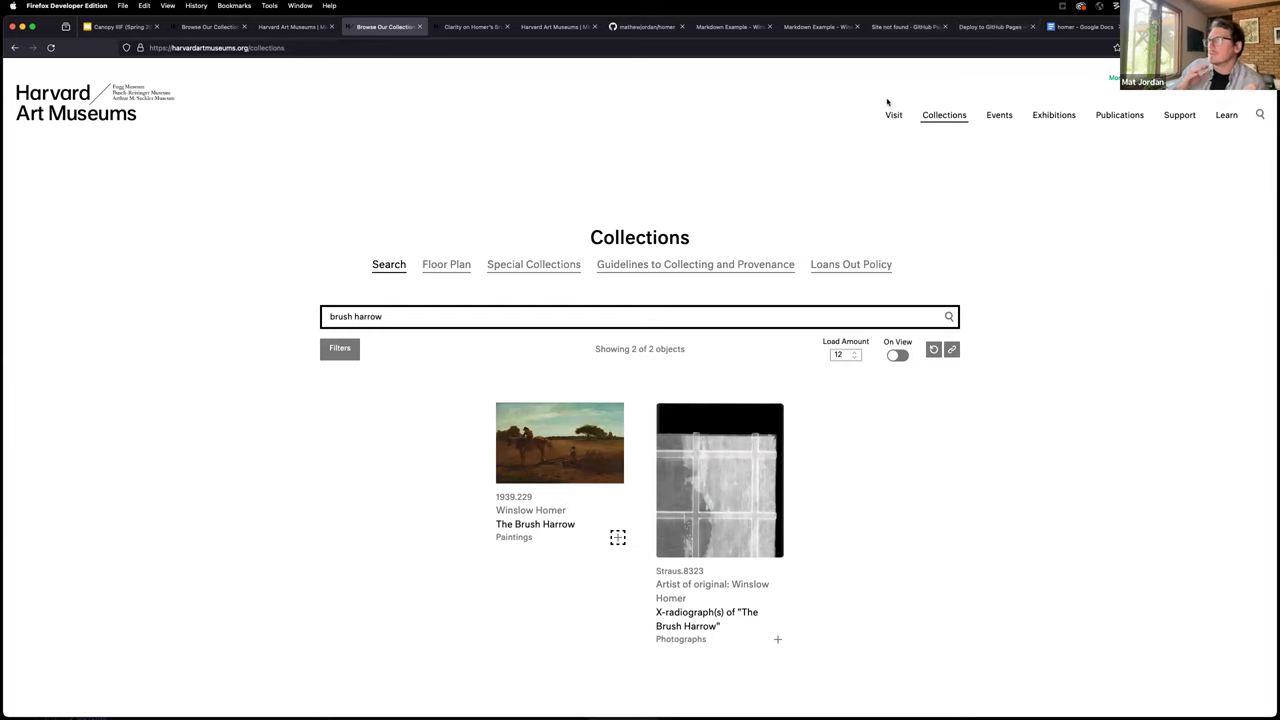
pyautogui.click(1113, 78)
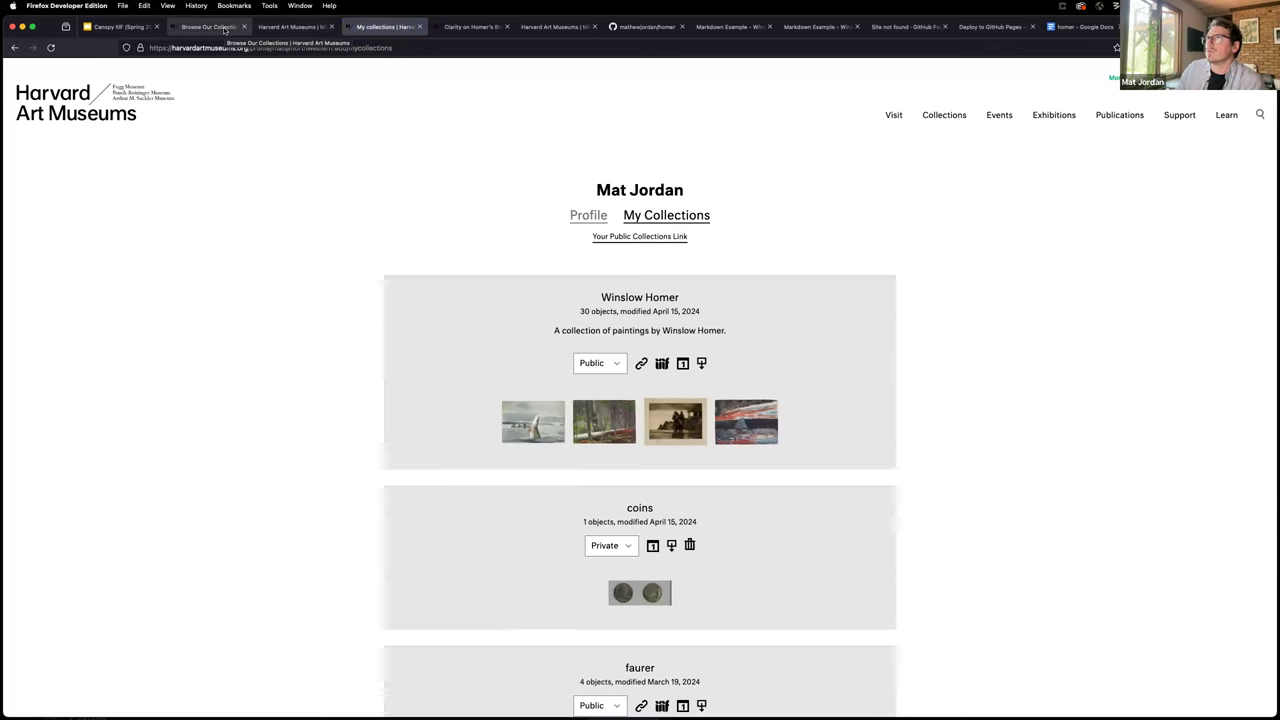
# In the homer repository on GitHub, manually run the Deploy to GitHub Pages workflow from the main branch.
pyautogui.click(646, 28)
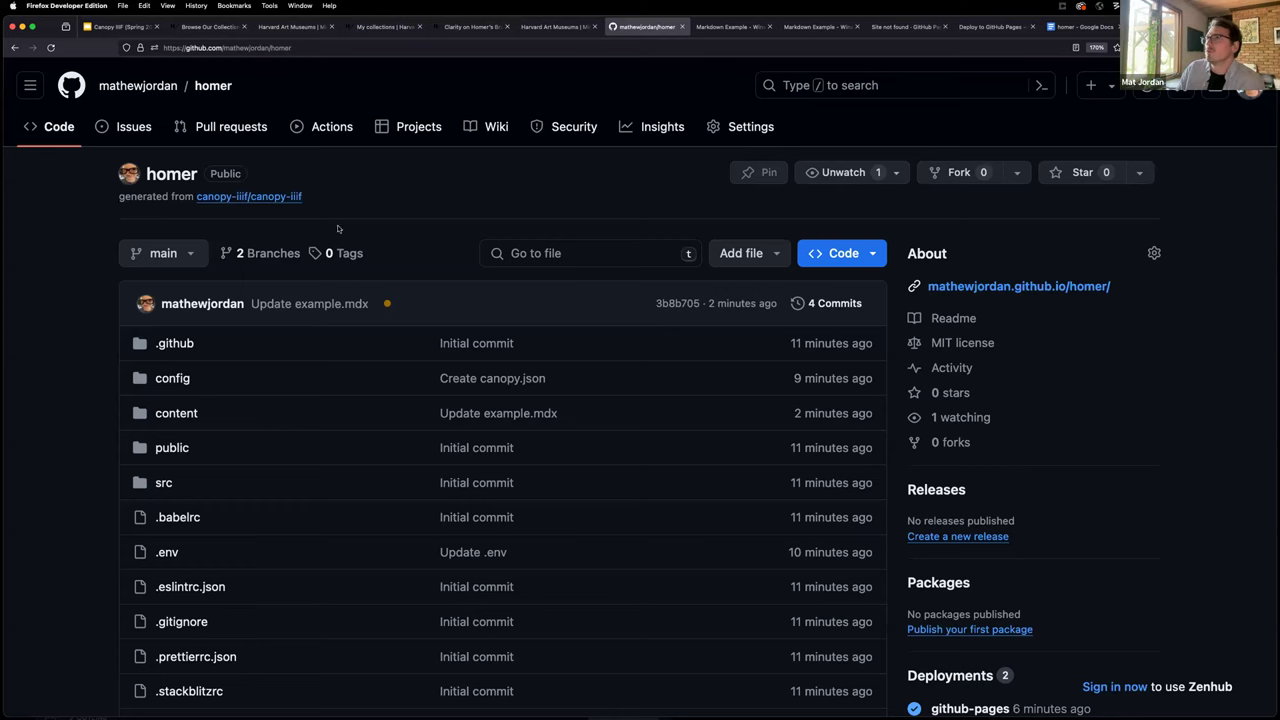
pyautogui.click(324, 130)
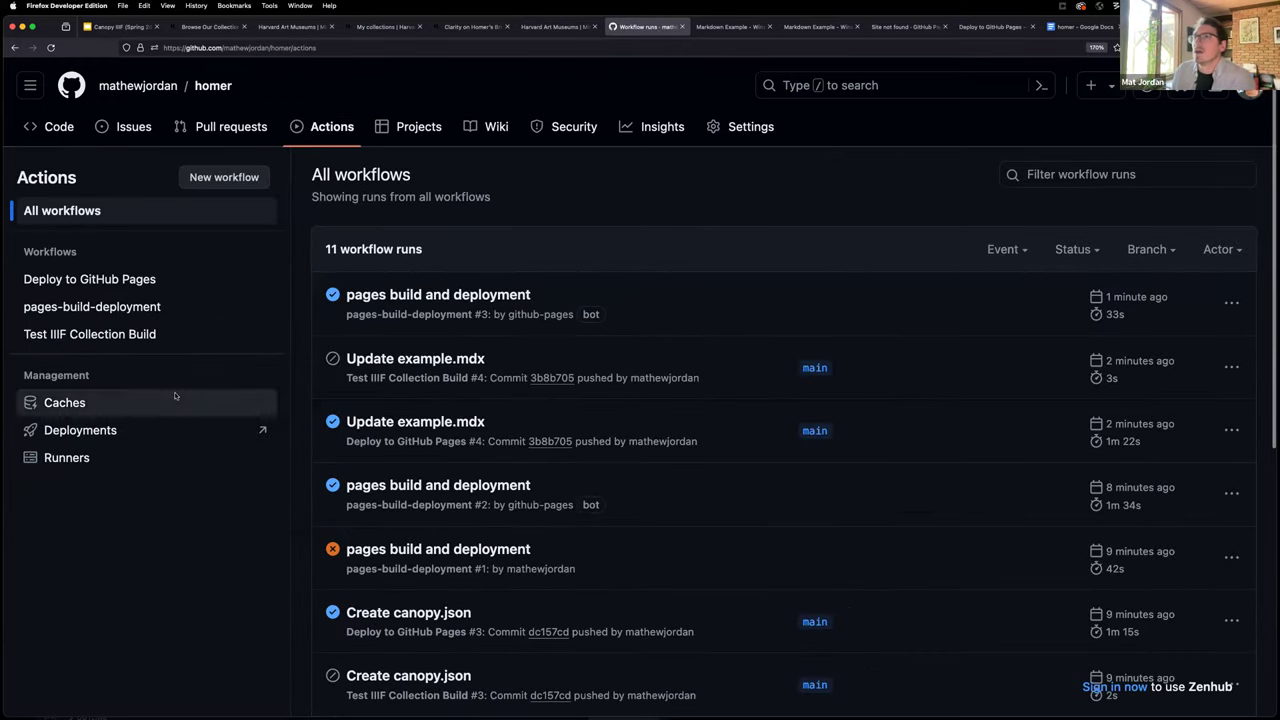
pyautogui.click(76, 284)
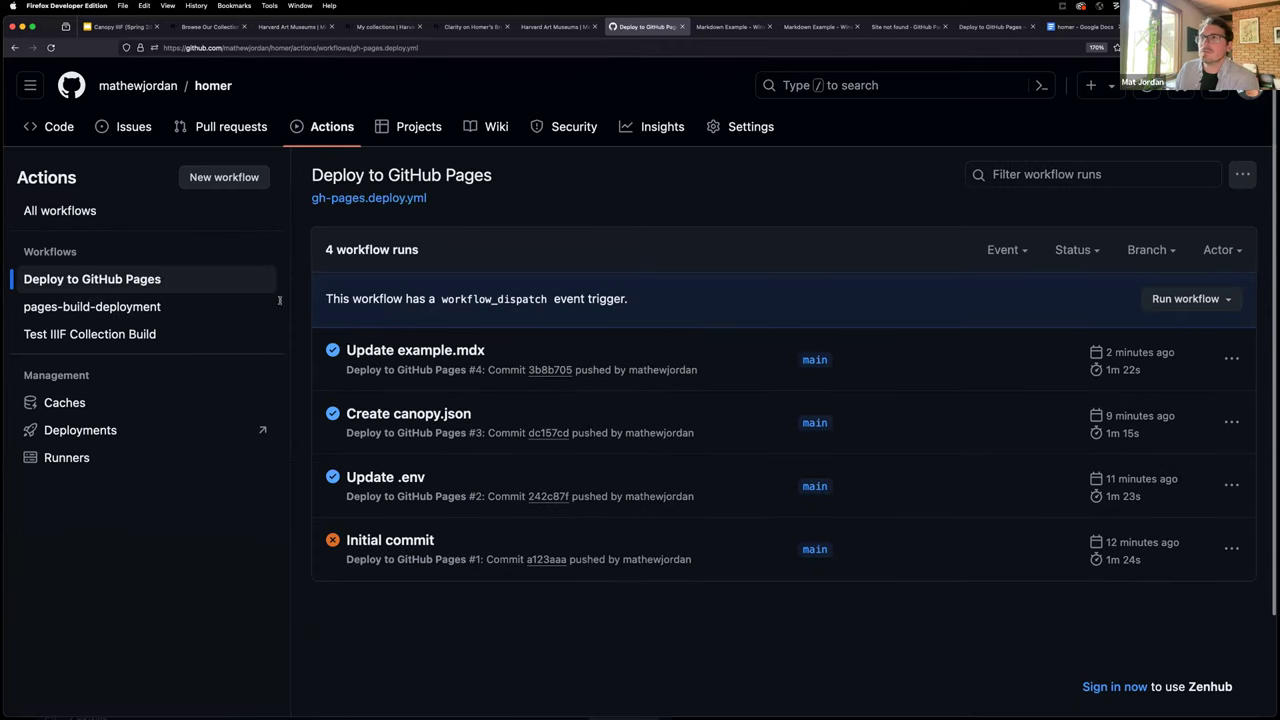
pyautogui.click(1187, 300)
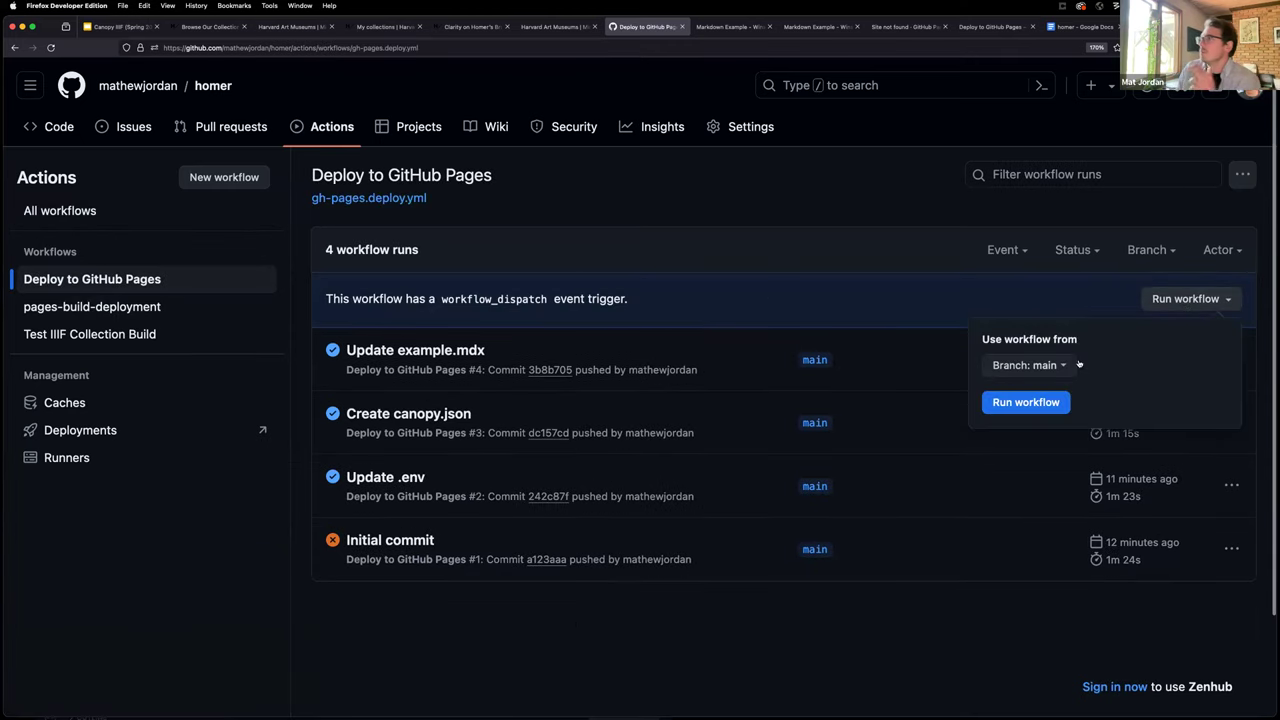
pyautogui.click(1022, 406)
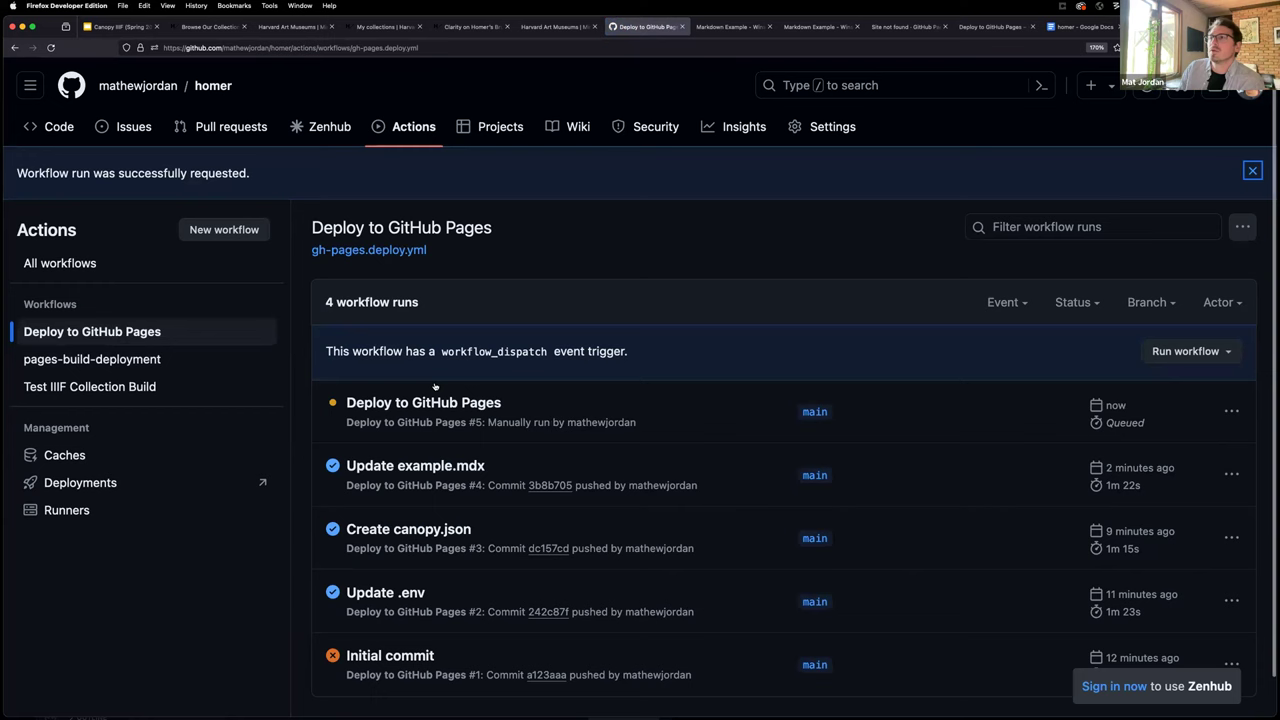
# View The Brush Harrow in the museum's Mirador viewer and reload the published Markdown Example page of the Winslow Homer site.
pyautogui.click(552, 27)
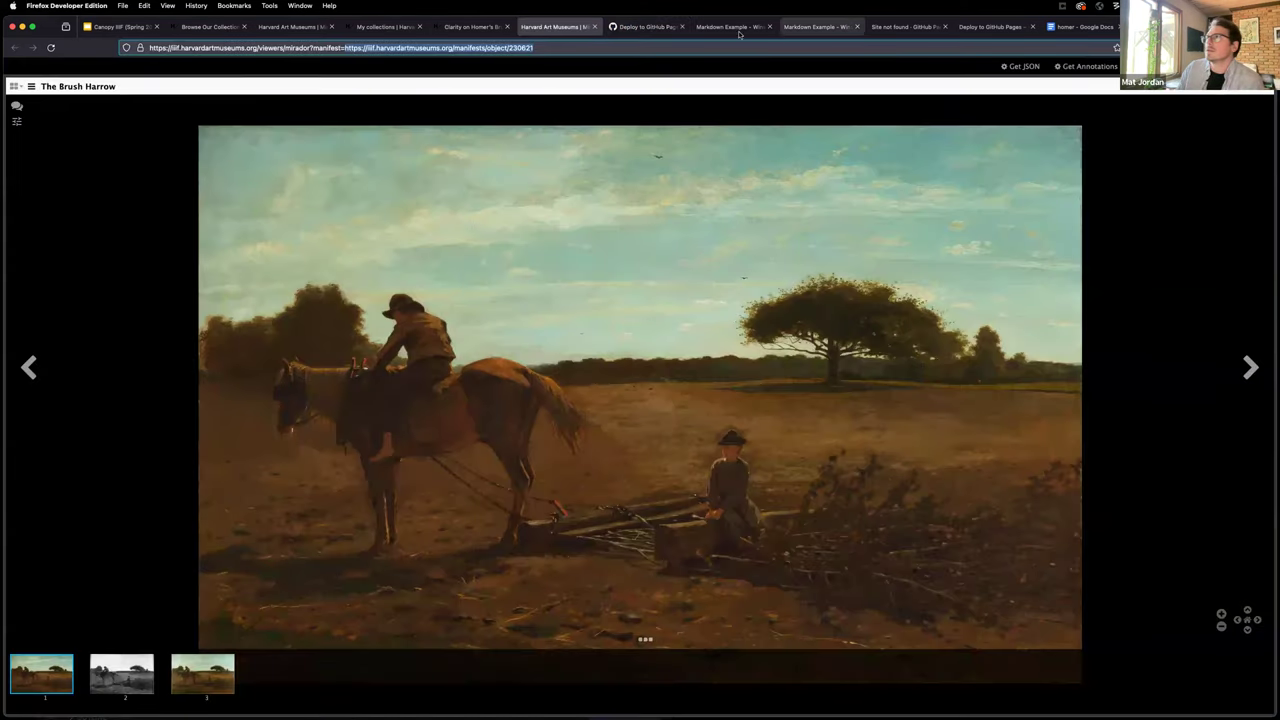
pyautogui.click(733, 27)
pyautogui.click(50, 47)
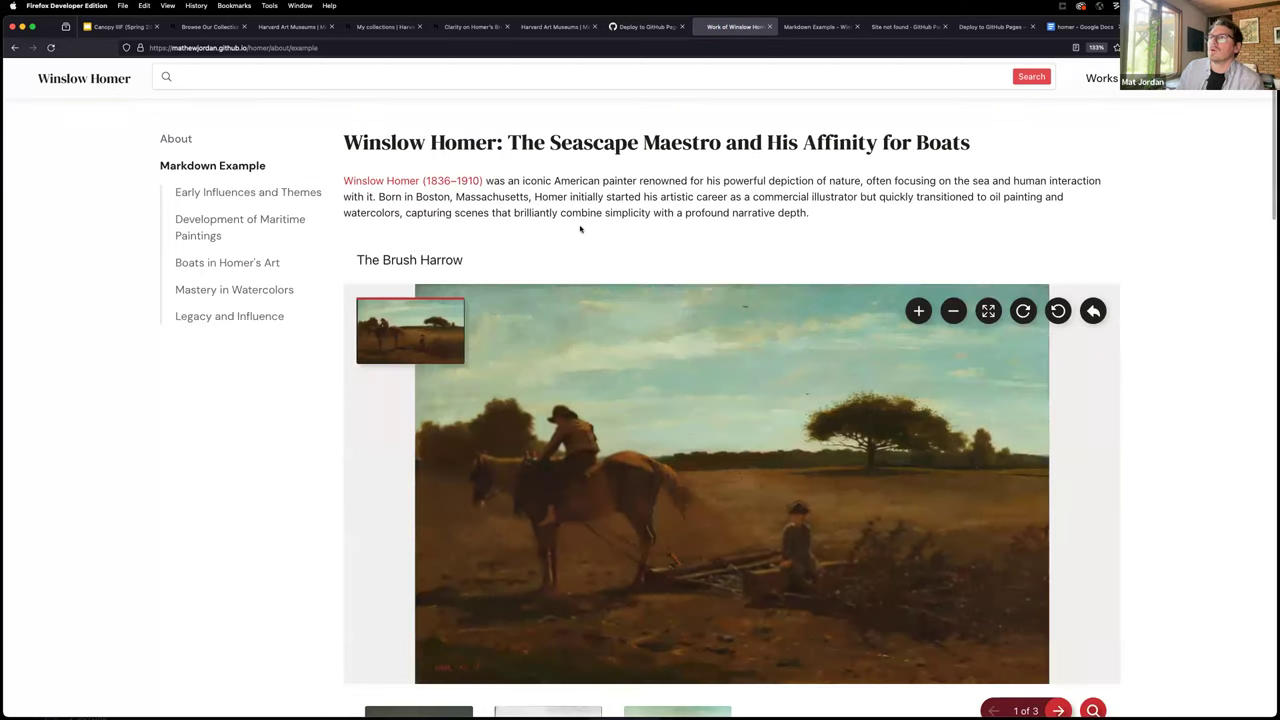
# Examine the article's introduction and The Brush Harrow viewer with its thumbnails on the published page, reducing the page zoom to 110%.
pyautogui.tripleClick(463, 261)
pyautogui.scroll(-5, 610, 237)
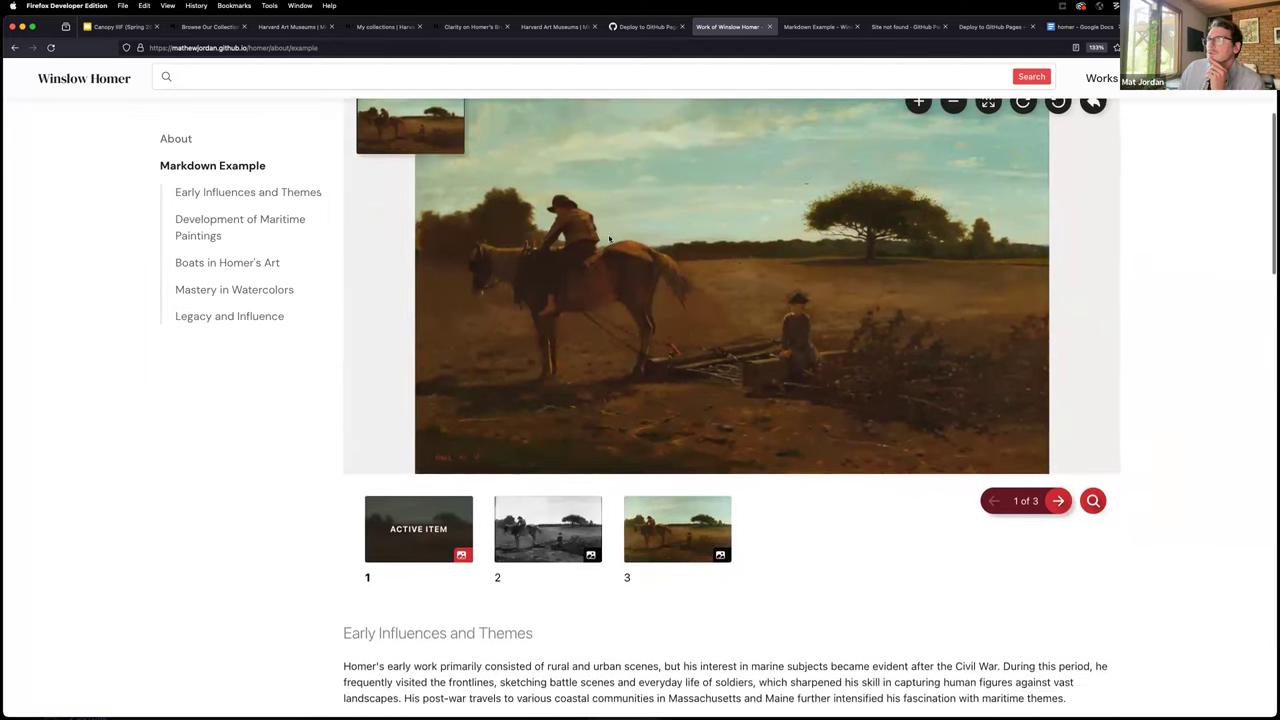
pyautogui.scroll(5, 598, 236)
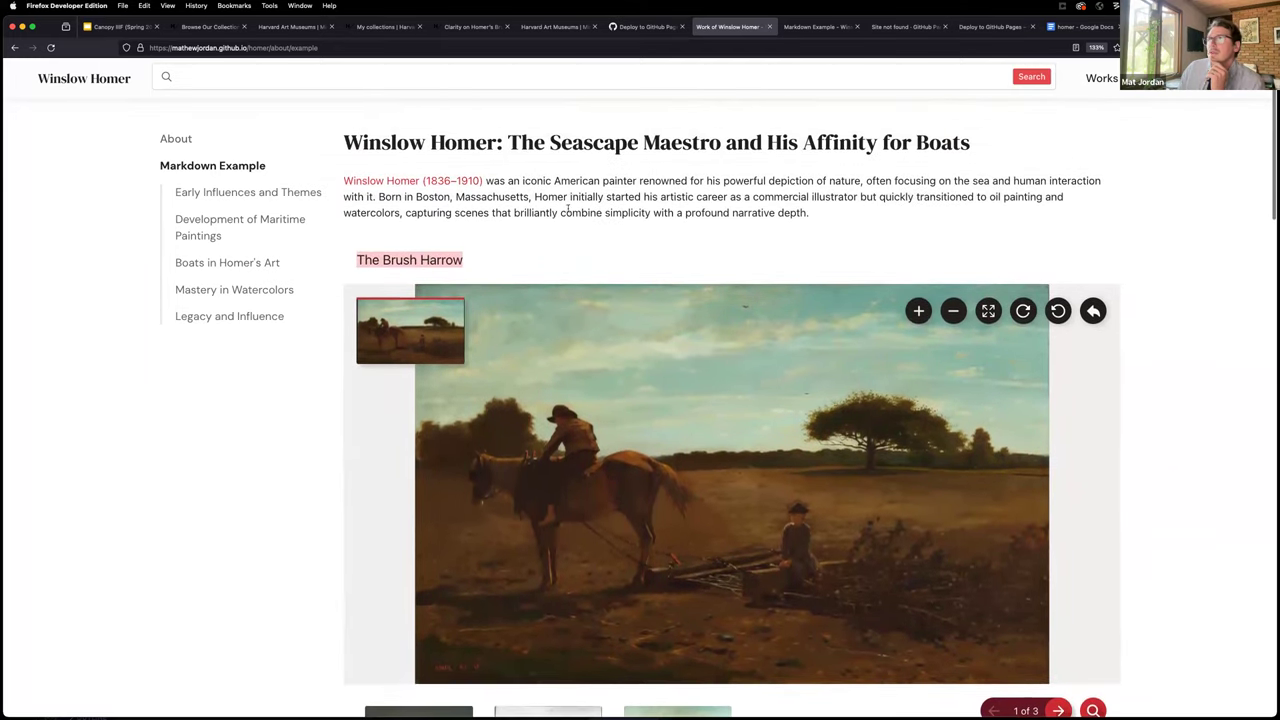
pyautogui.scroll(-2, 586, 235)
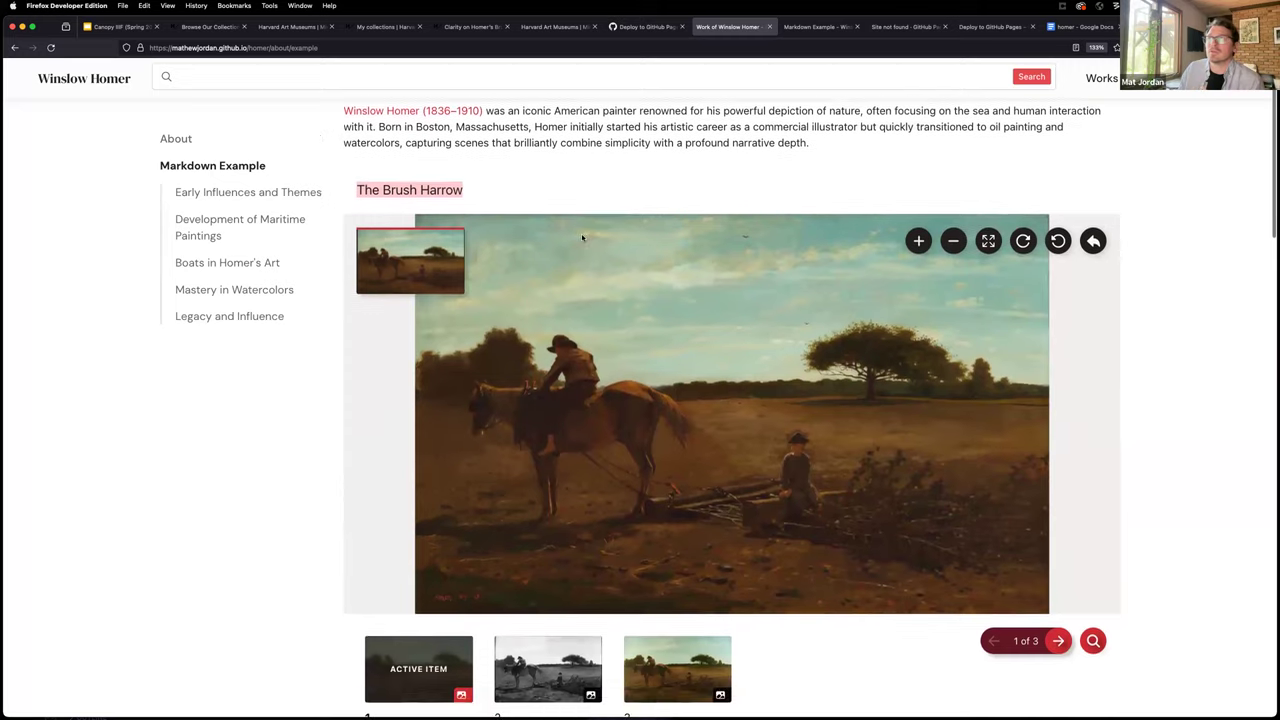
pyautogui.scroll(2, 583, 237)
pyautogui.scroll(-8, 583, 238)
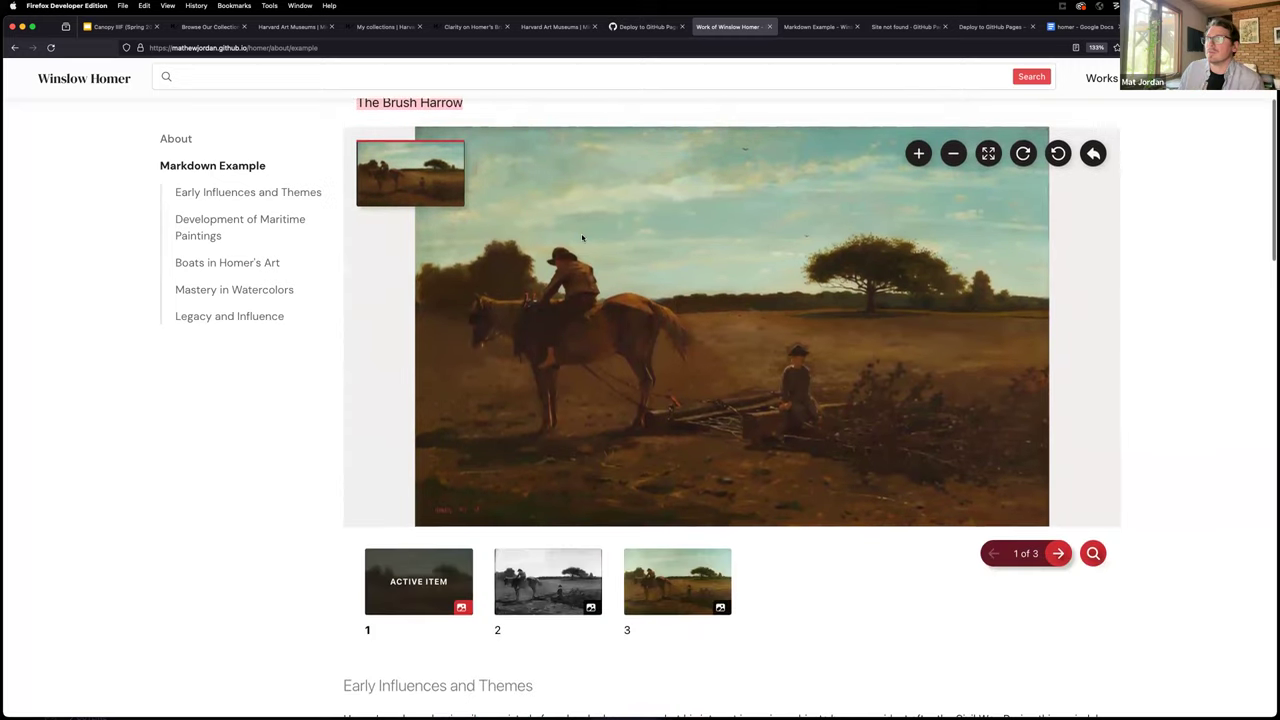
pyautogui.scroll(8, 584, 241)
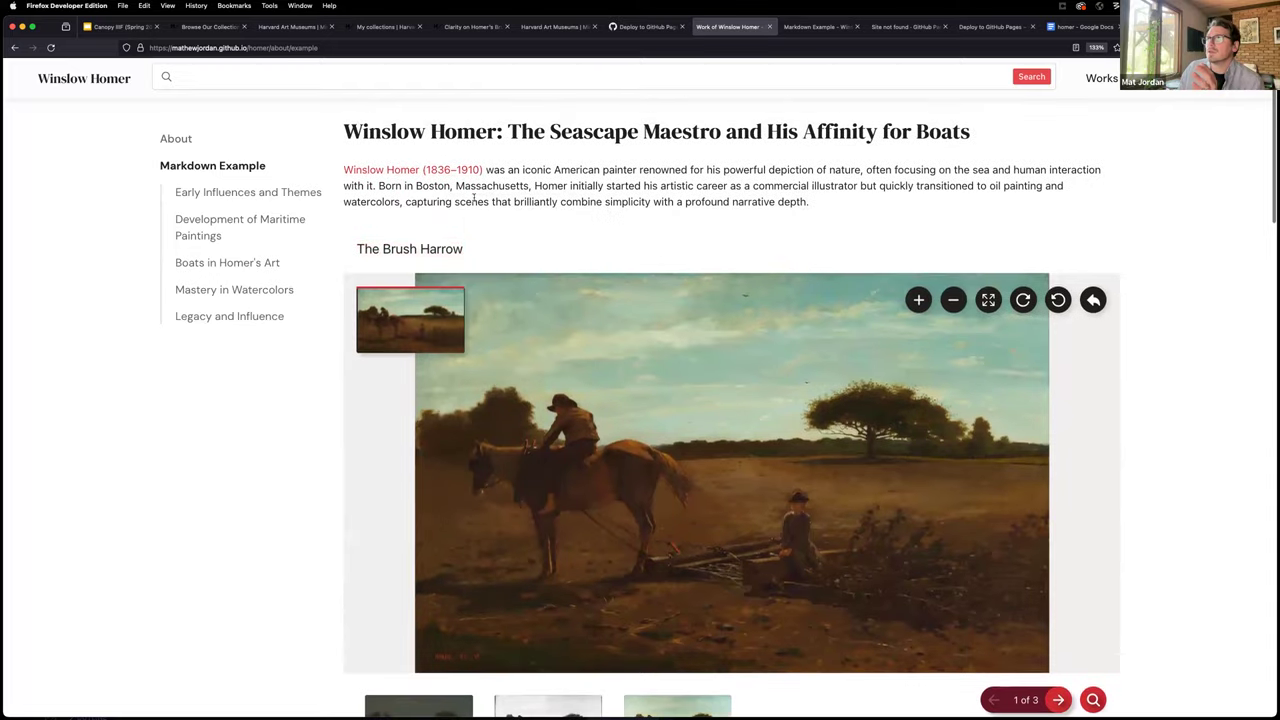
pyautogui.scroll(-1, 476, 199)
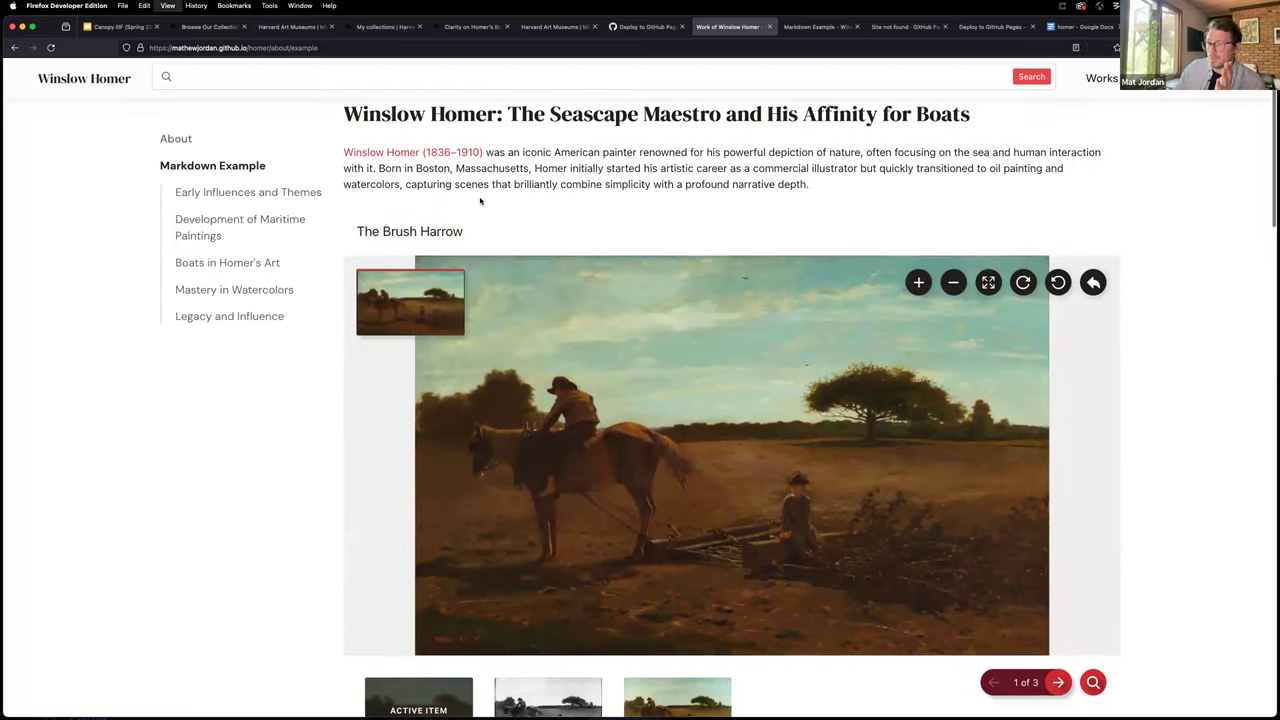
pyautogui.hotkey('ctrl', '-')
pyautogui.hotkey('ctrl', '-')
pyautogui.scroll(1, 500, 211)
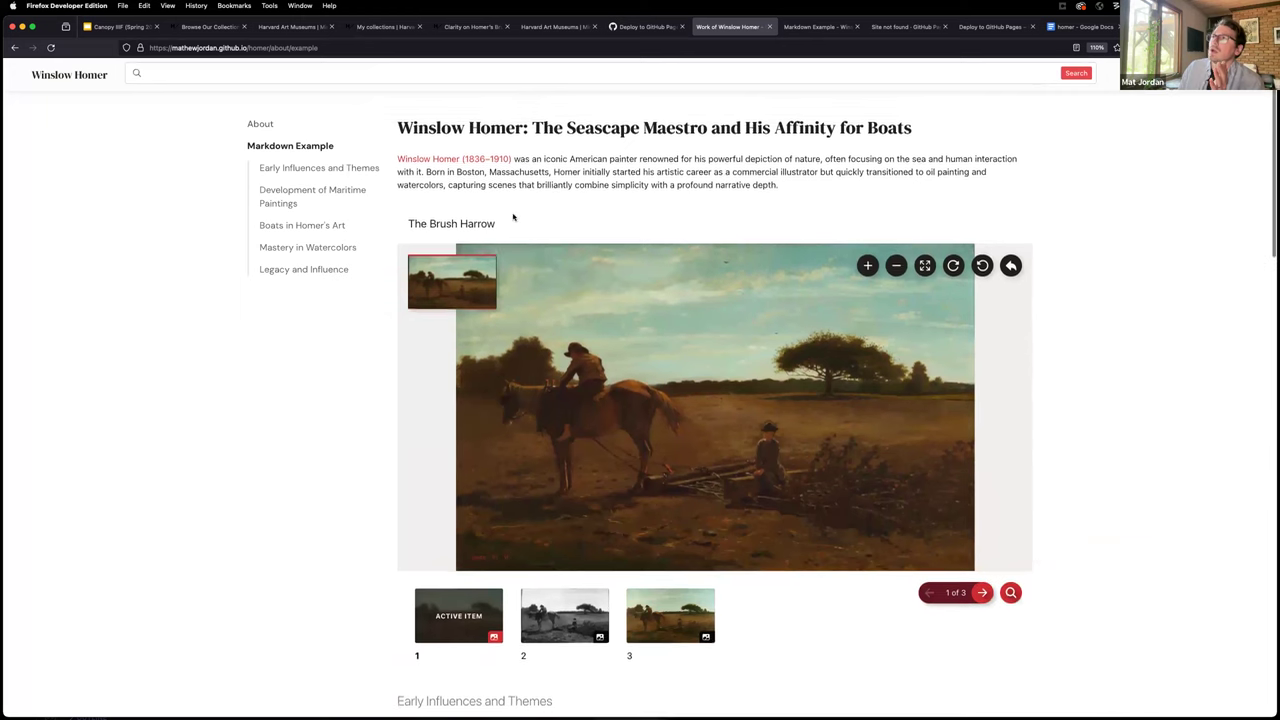
# Review the article's title and The Brush Harrow viewer, and list the 1880 works offered in the Schooner at Sunset viewer.
pyautogui.moveTo(397, 127); pyautogui.dragTo(976, 143)
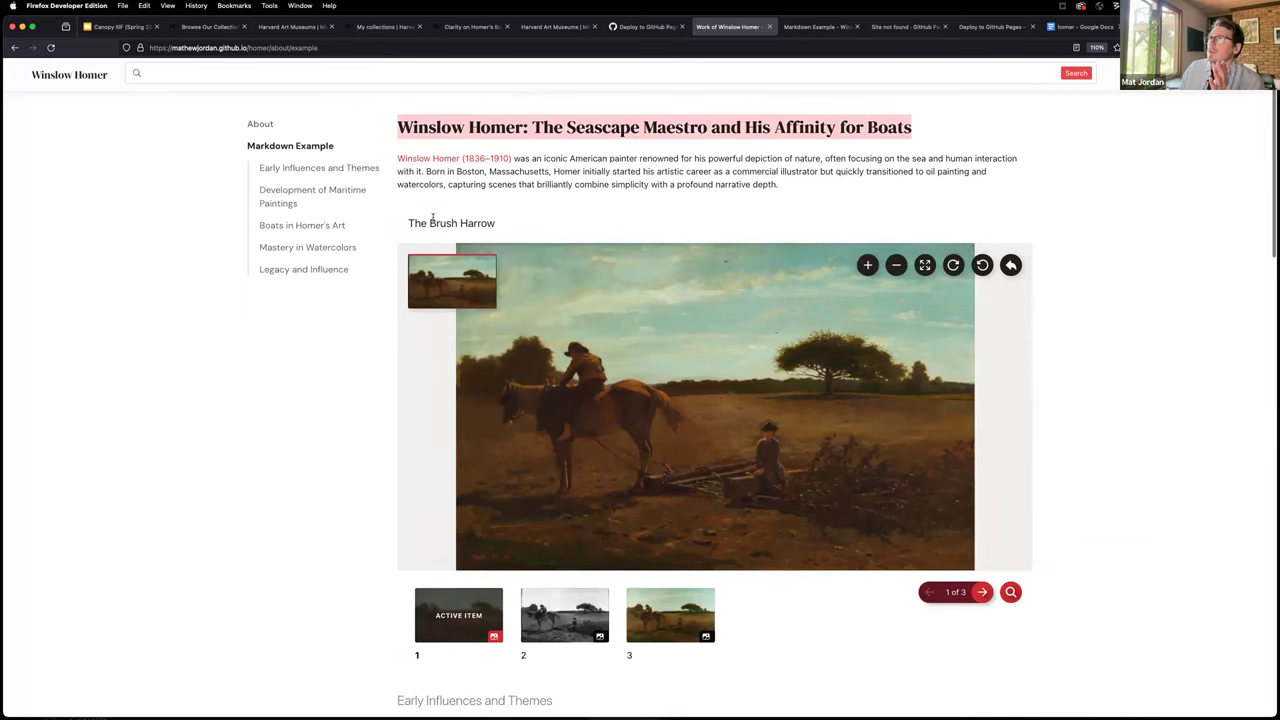
pyautogui.moveTo(404, 224); pyautogui.dragTo(509, 234)
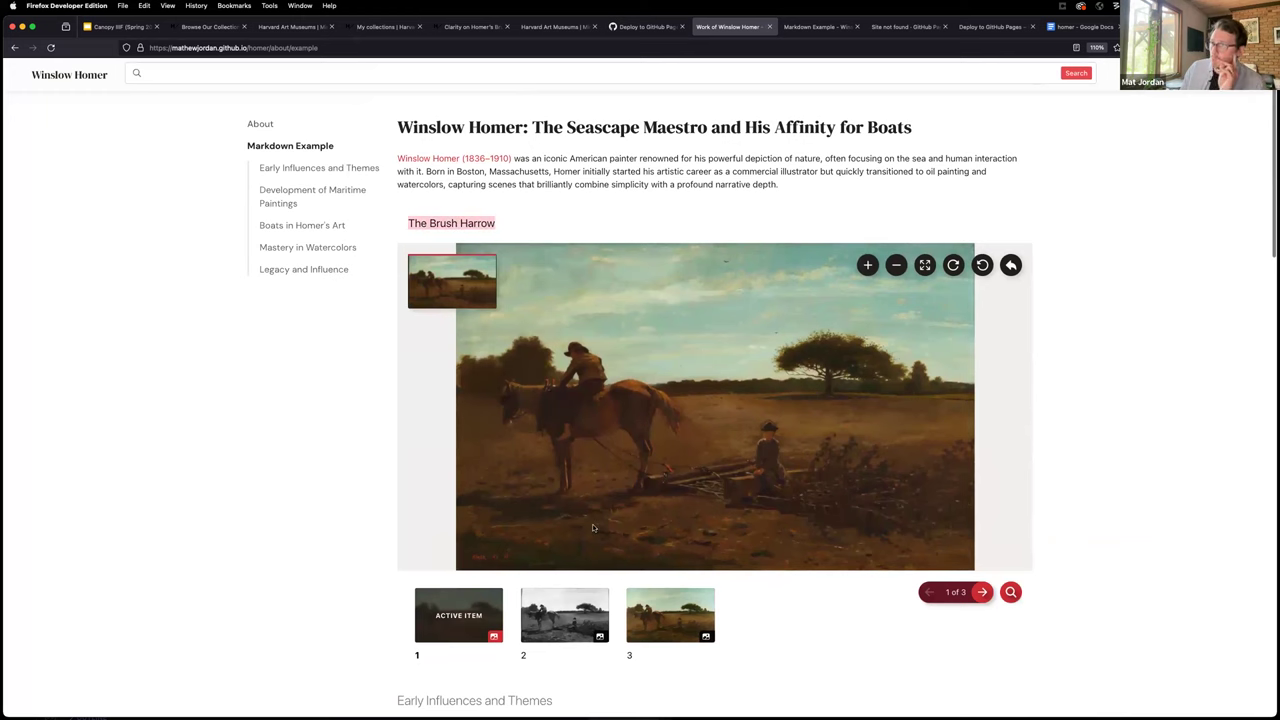
pyautogui.scroll(-8, 597, 532)
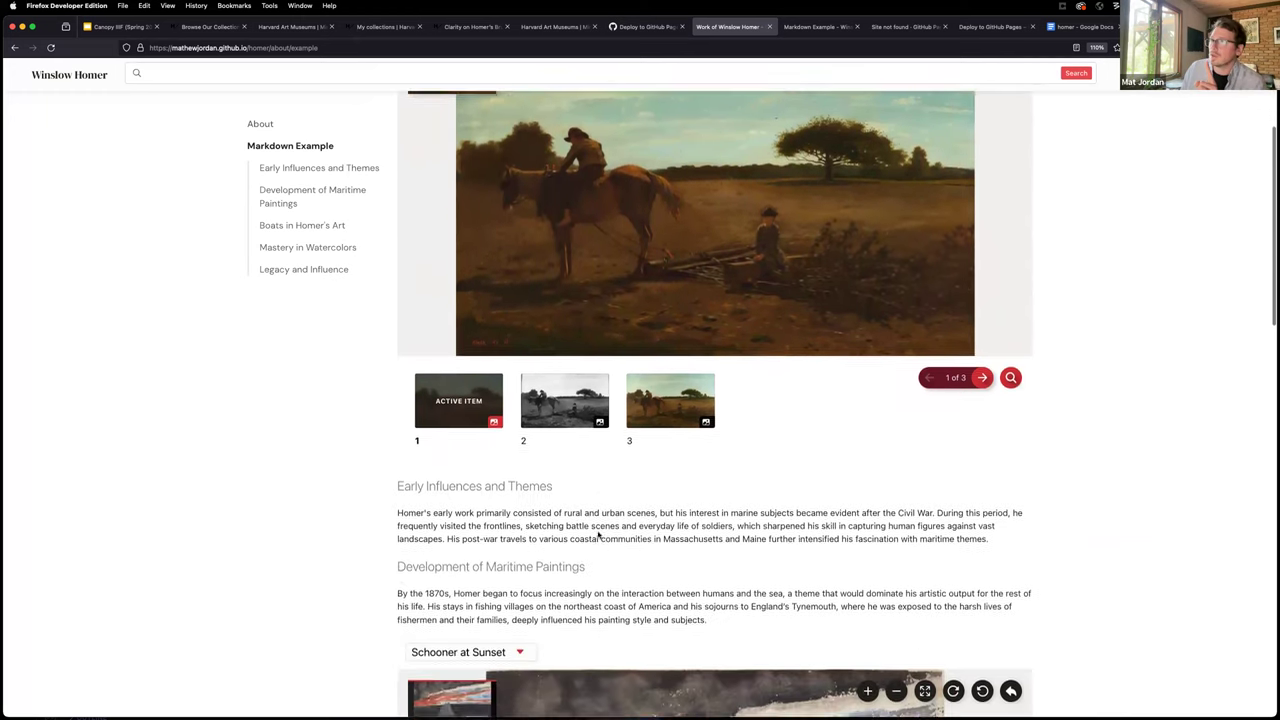
pyautogui.scroll(-3, 558, 481)
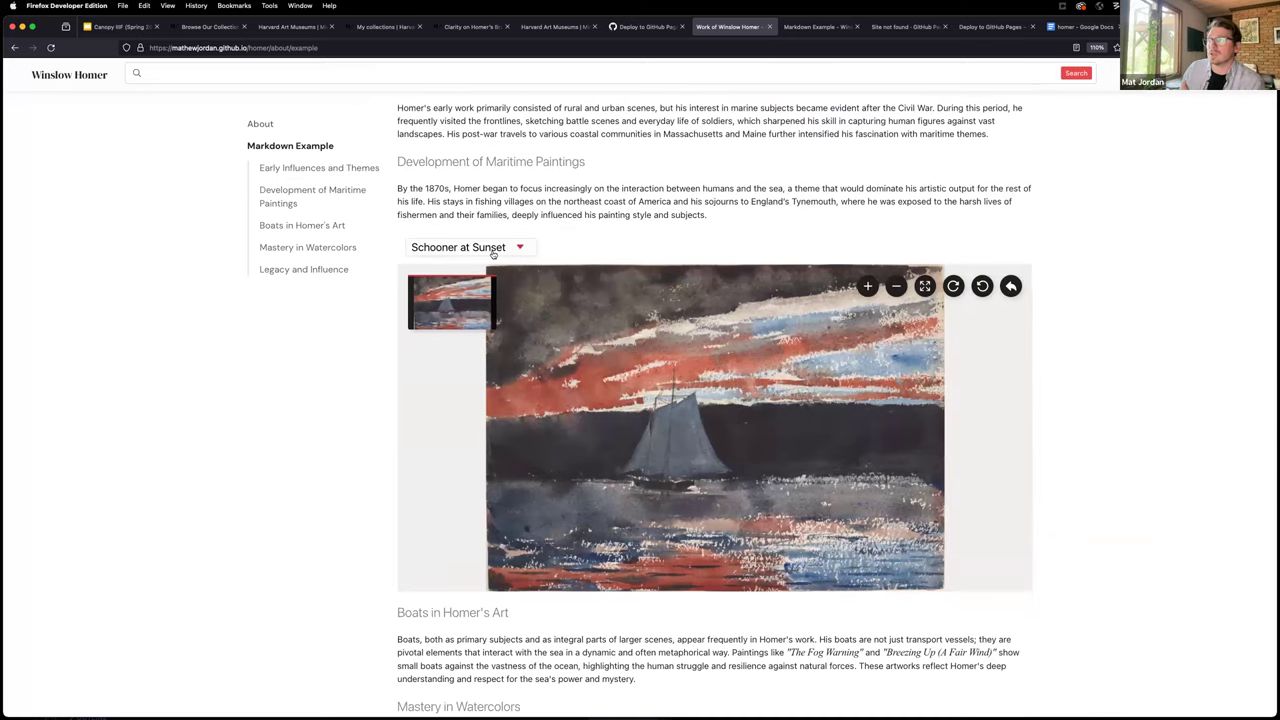
pyautogui.click(492, 254)
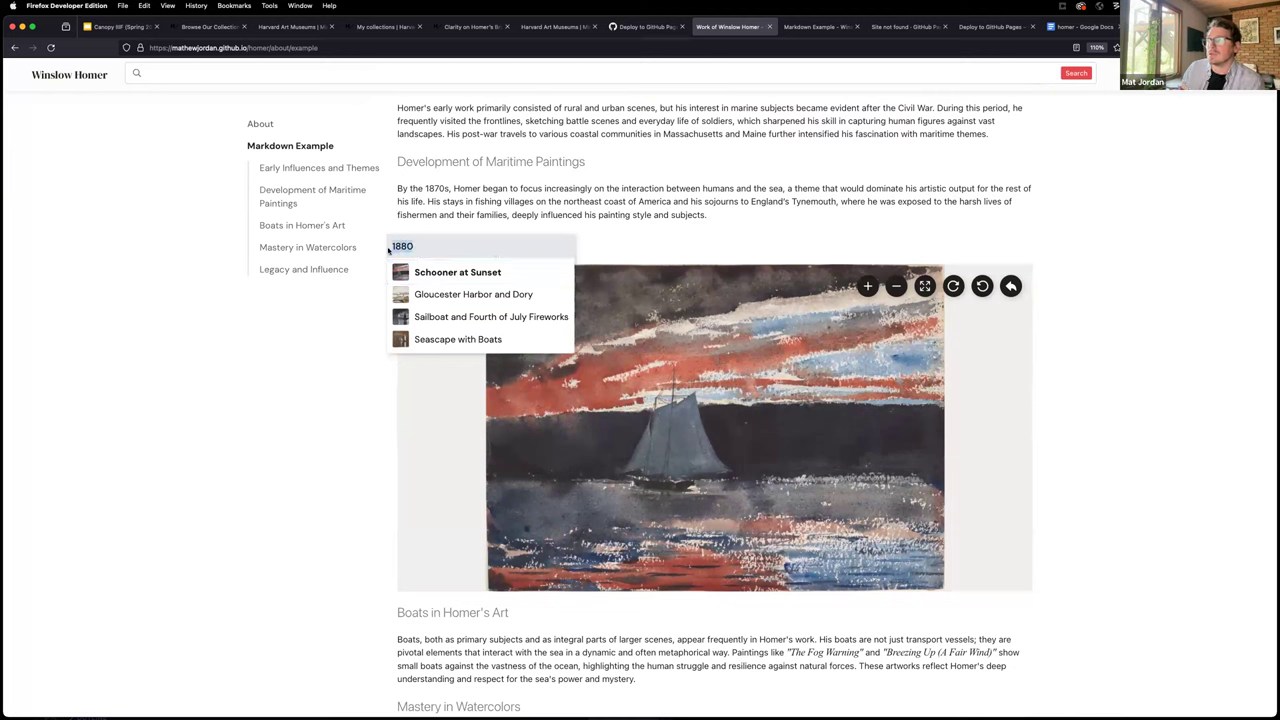
pyautogui.click(335, 393)
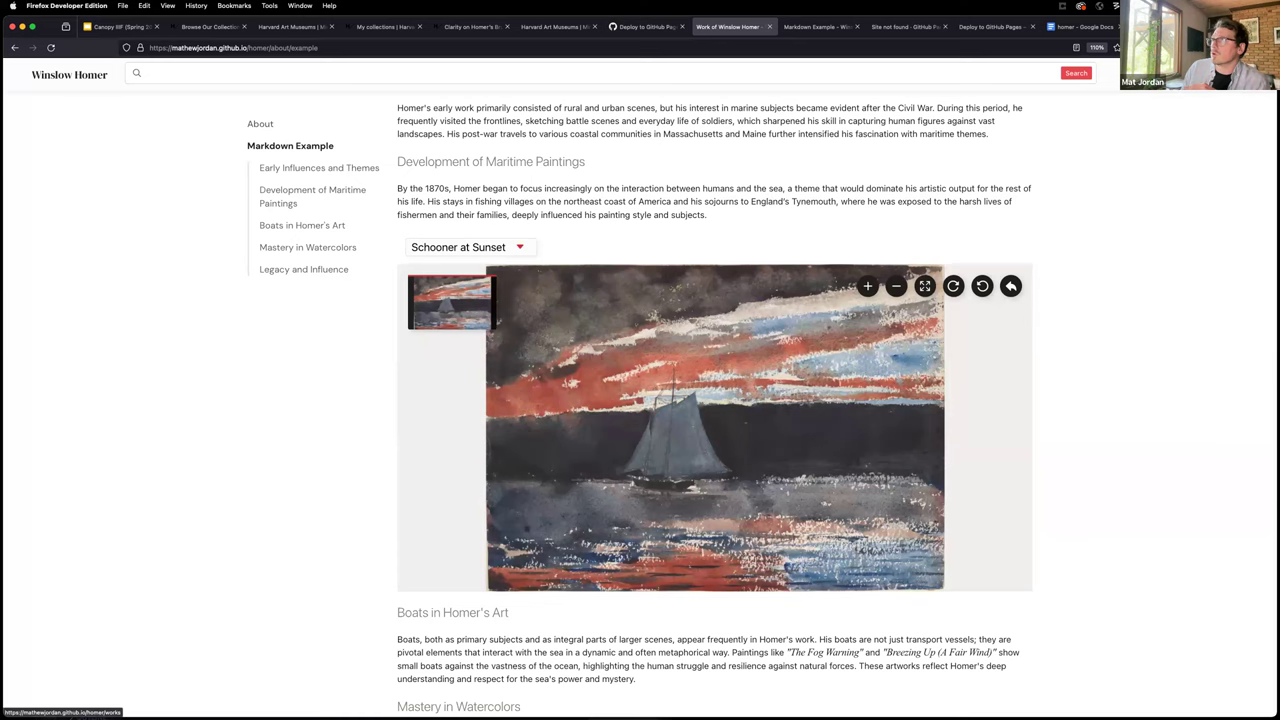
pyautogui.click(519, 248)
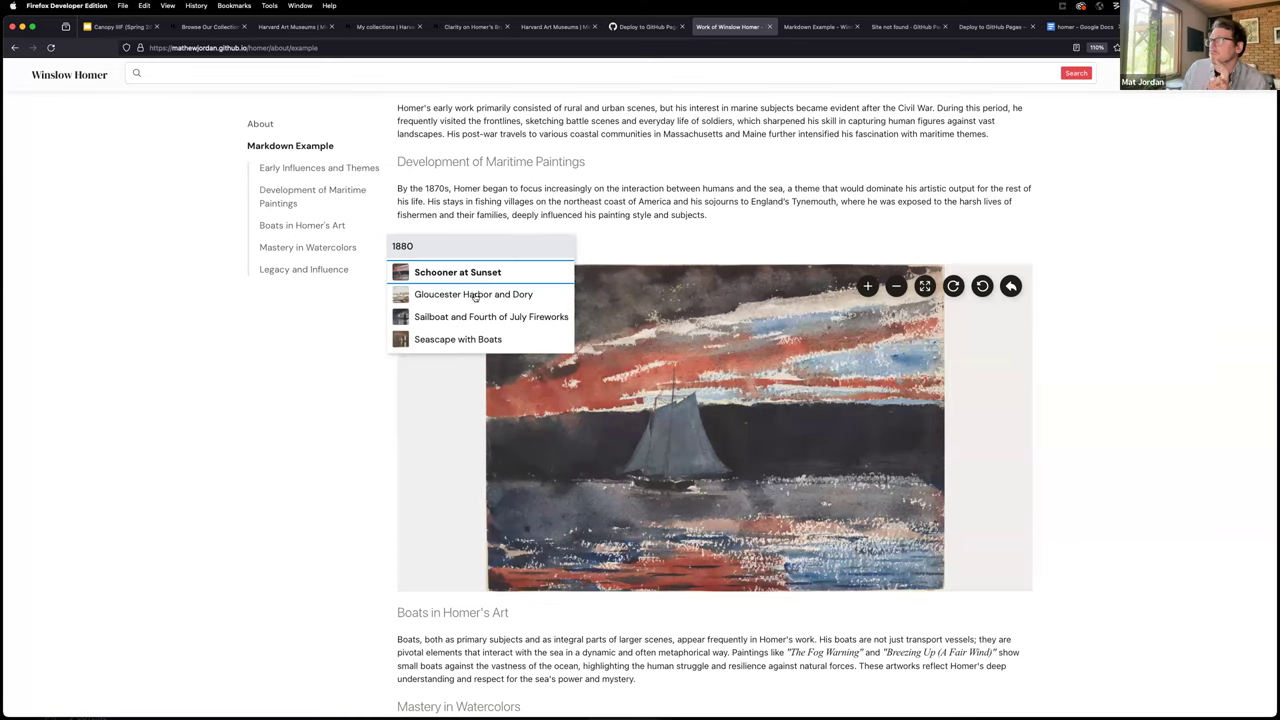
pyautogui.click(701, 241)
# List the 1897 works in the viewer under Mastery in Watercolors and look back over the article's earlier sections.
pyautogui.scroll(-5, 701, 241)
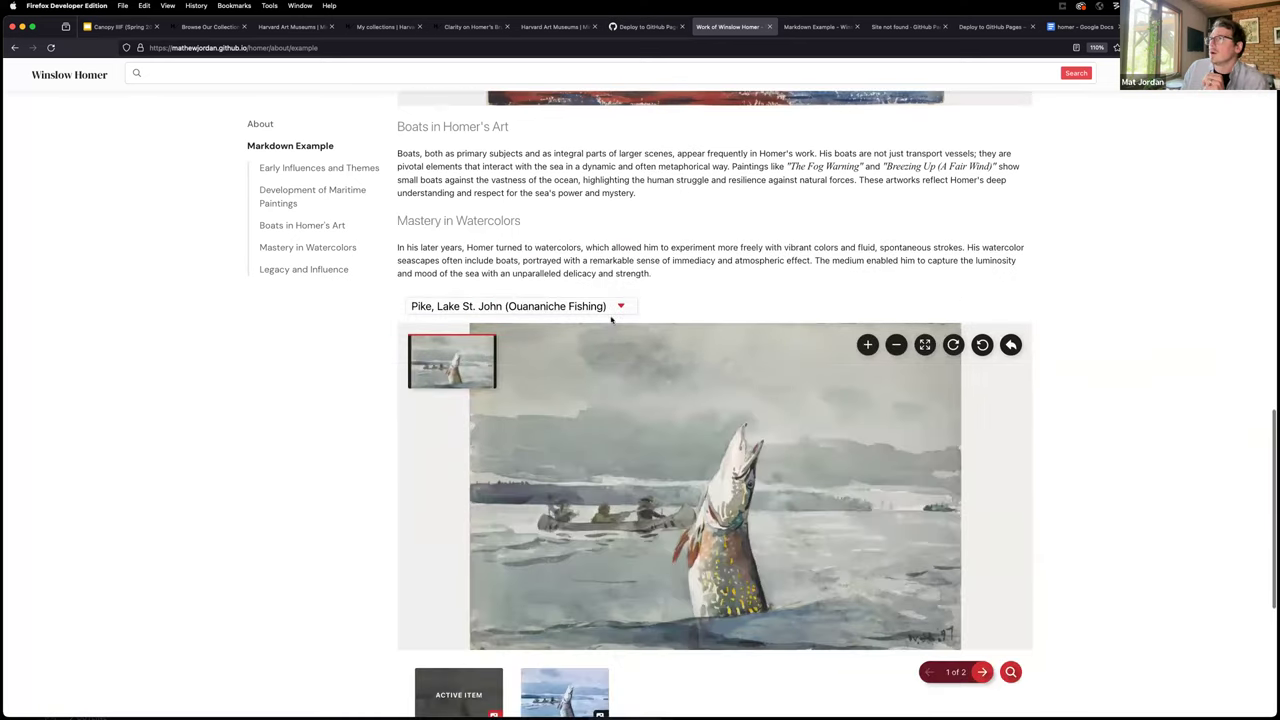
pyautogui.scroll(-1, 620, 307)
pyautogui.click(612, 263)
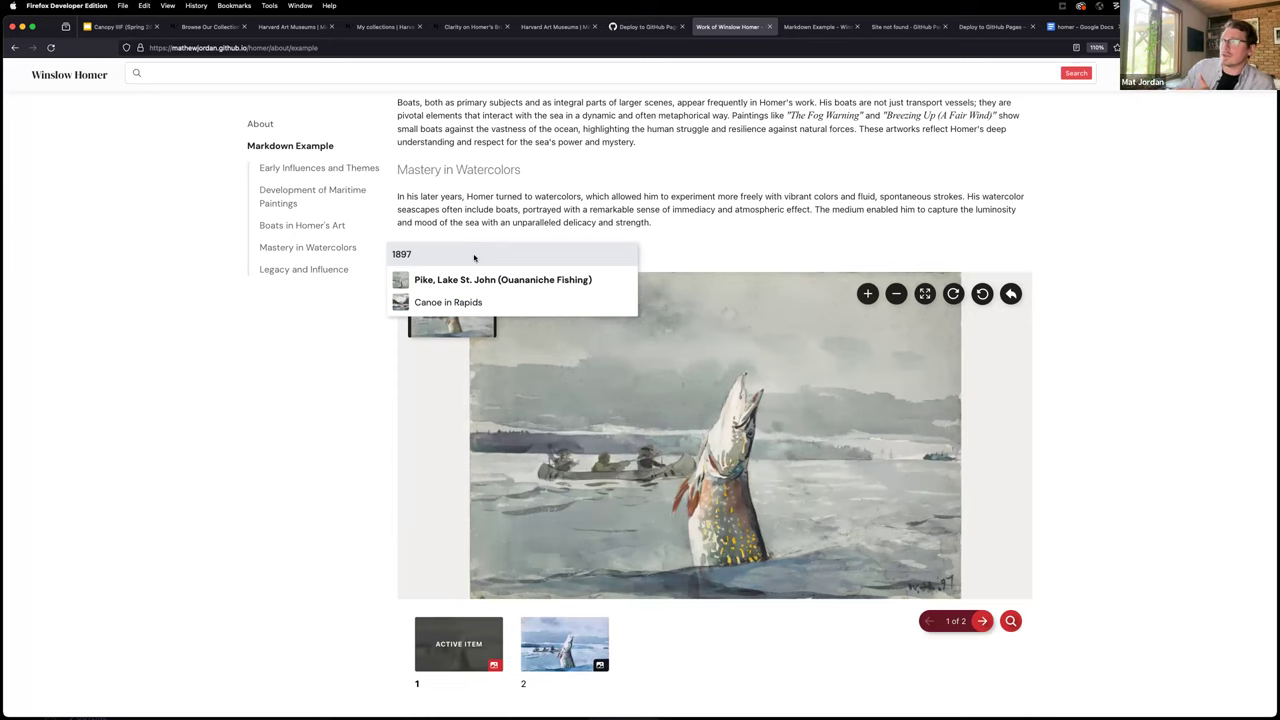
pyautogui.click(713, 247)
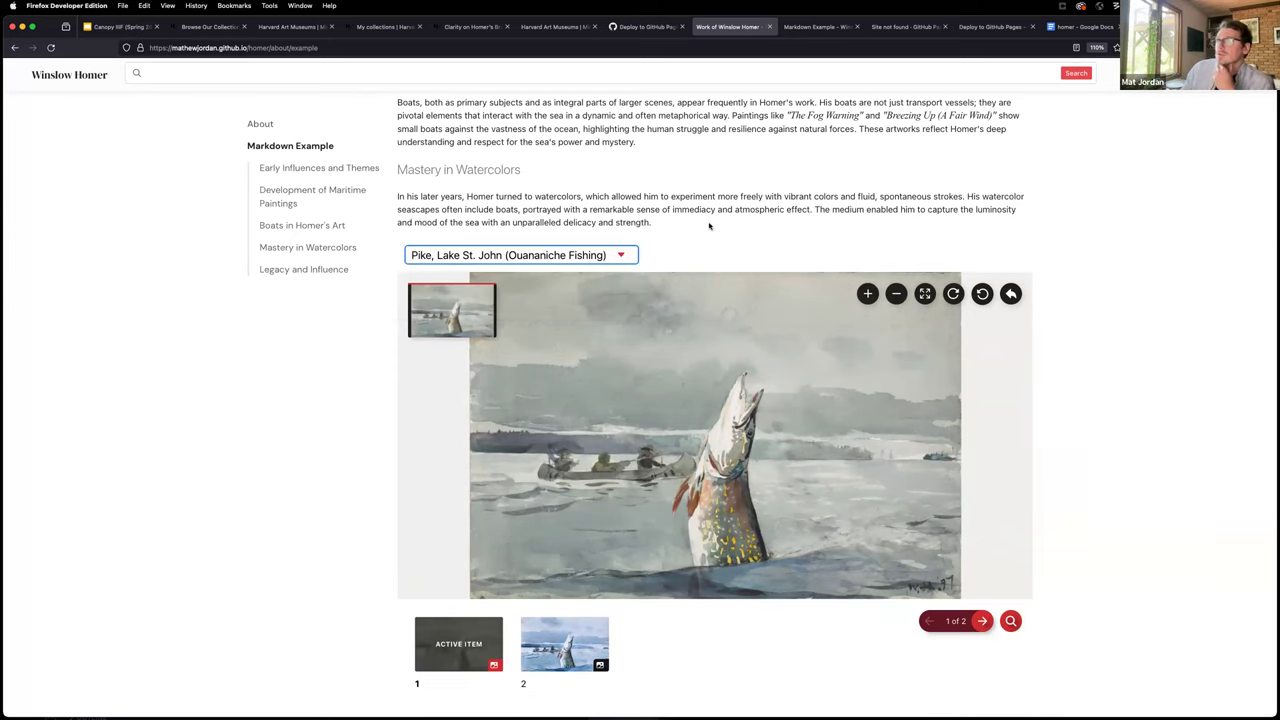
pyautogui.scroll(5, 704, 230)
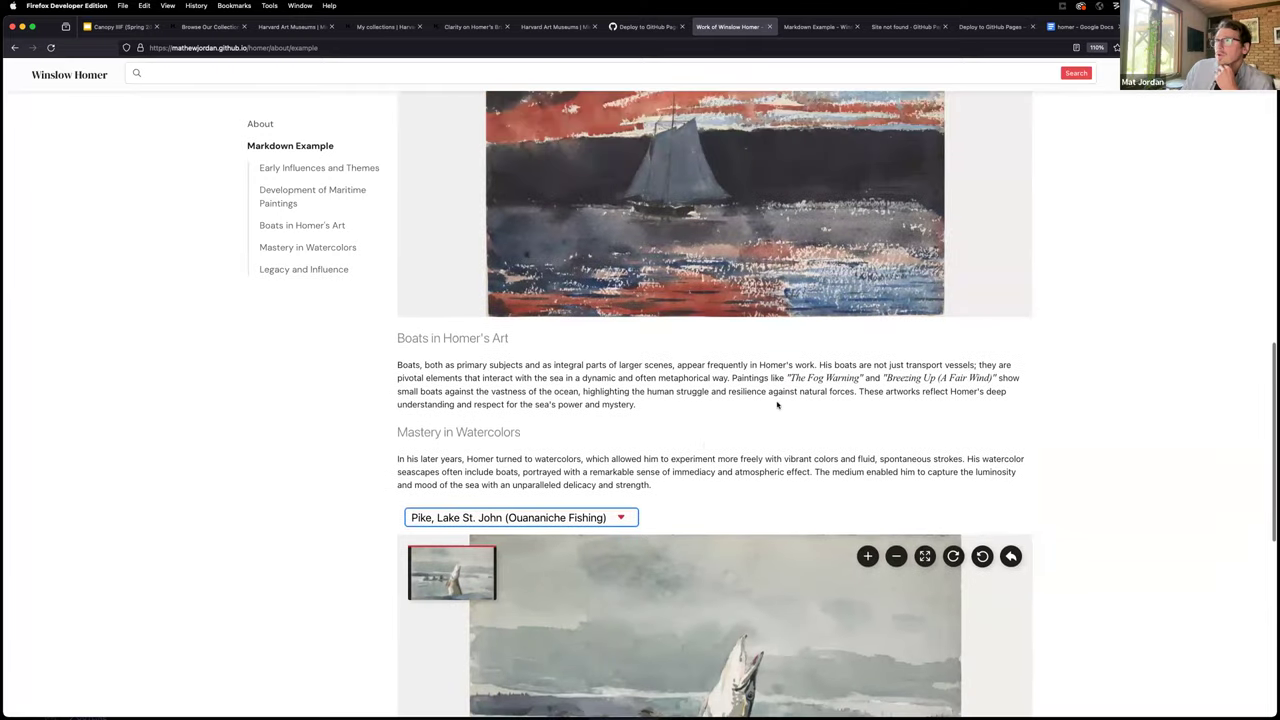
pyautogui.scroll(-4, 777, 404)
pyautogui.scroll(15, 677, 300)
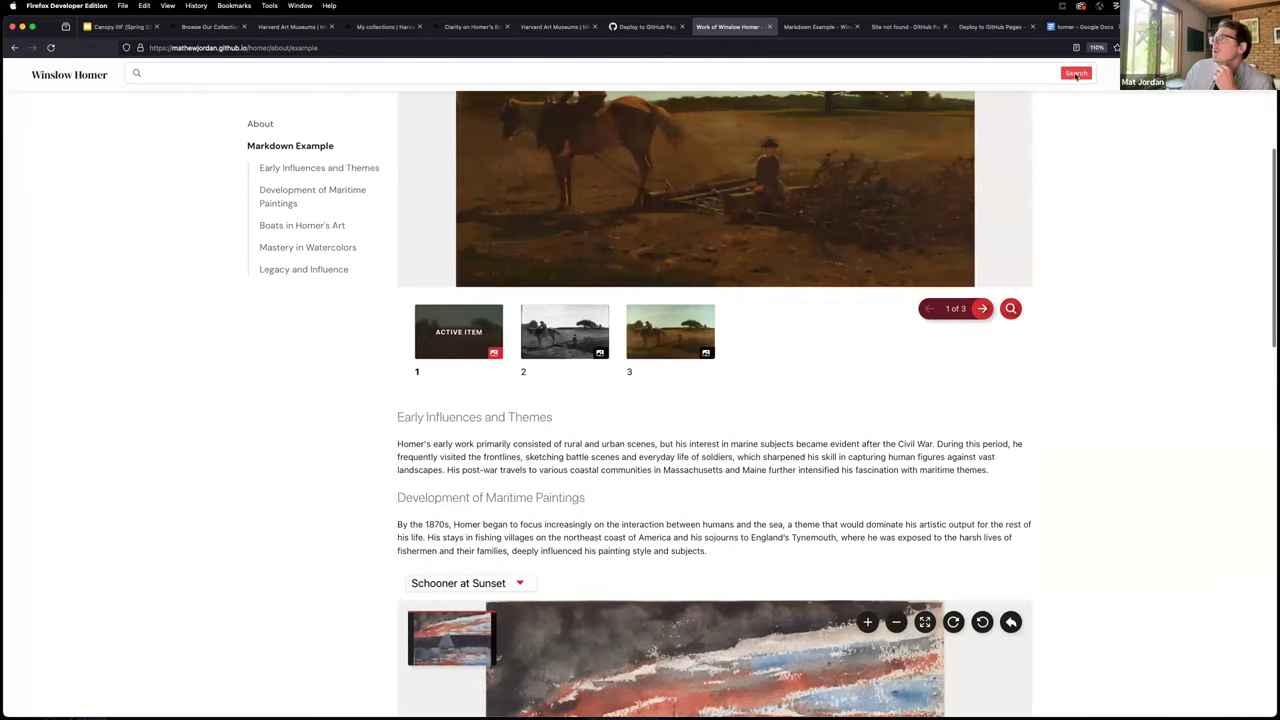
# Reload the Winslow Homer site's search page, filter it by the Drawings classification, and look through the matching works.
pyautogui.click(1075, 73)
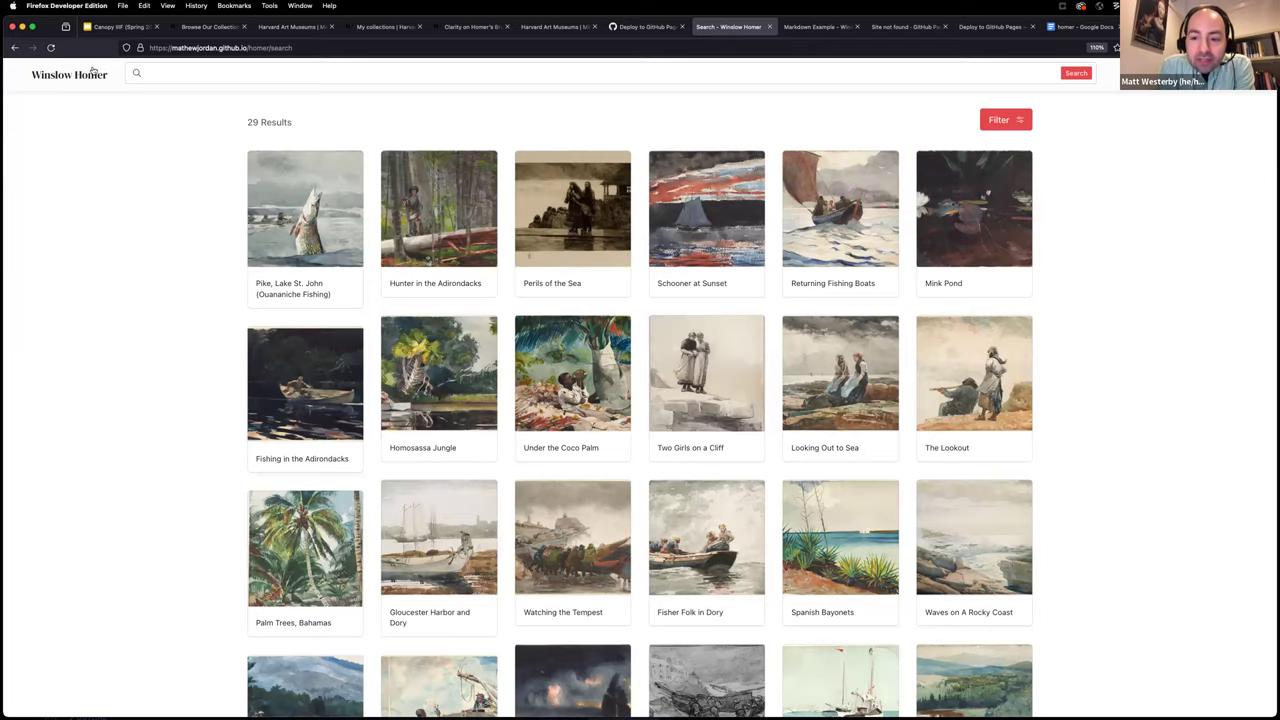
pyautogui.click(48, 50)
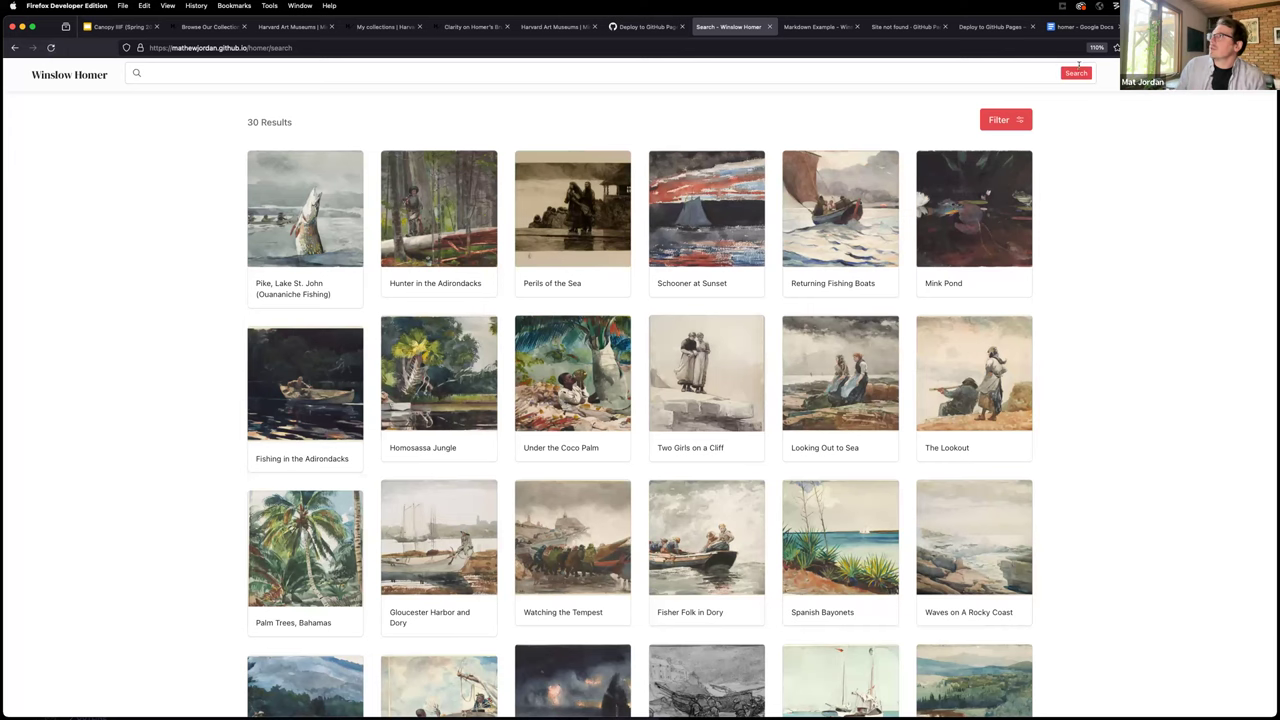
pyautogui.click(998, 121)
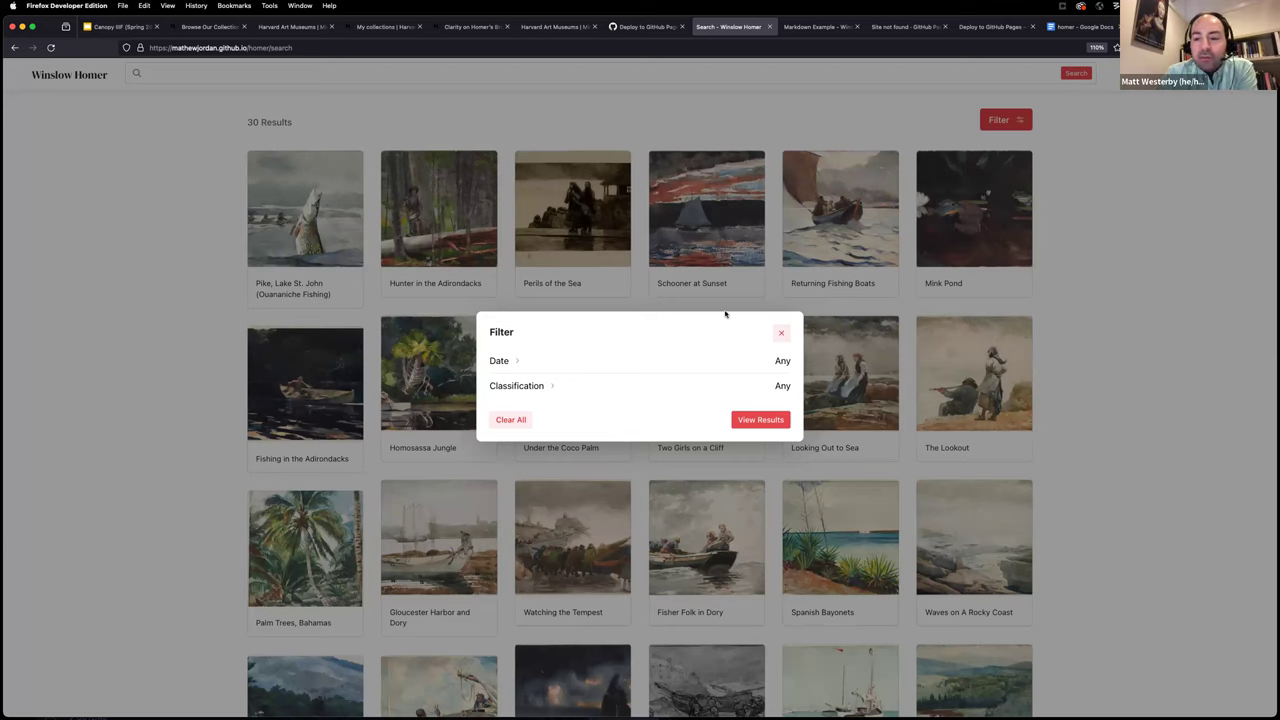
pyautogui.click(731, 386)
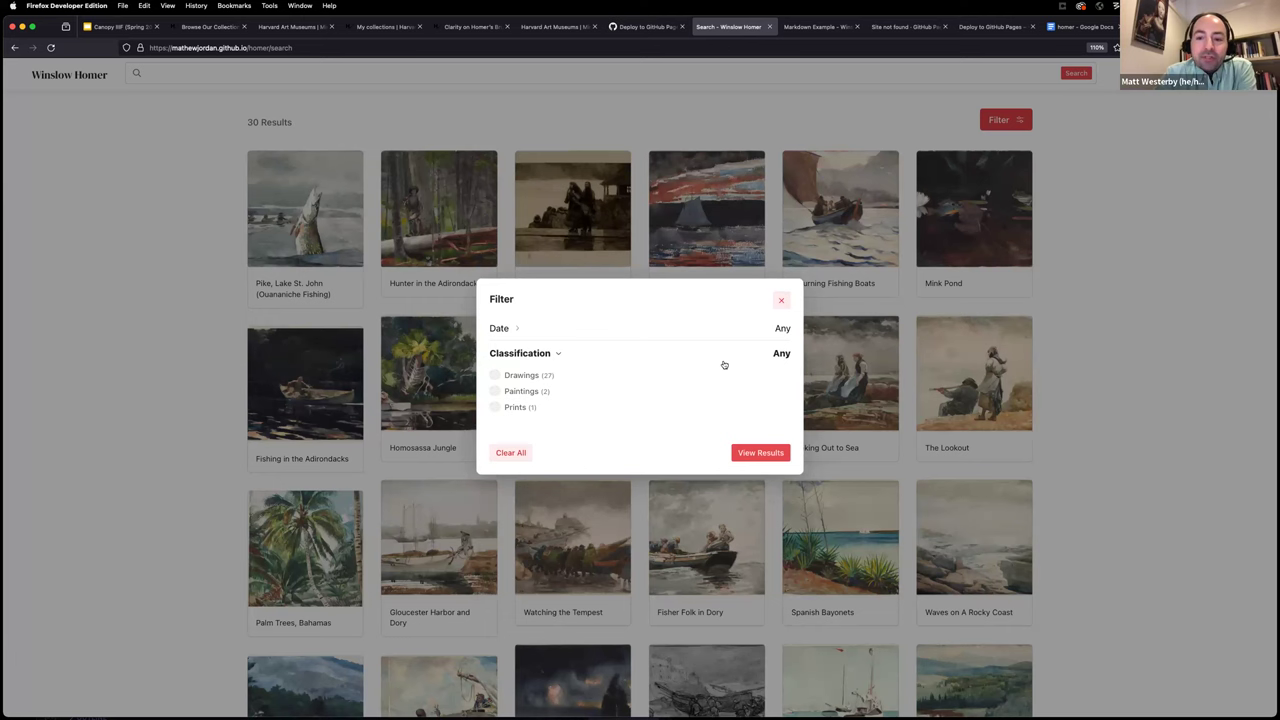
pyautogui.click(534, 378)
pyautogui.click(765, 456)
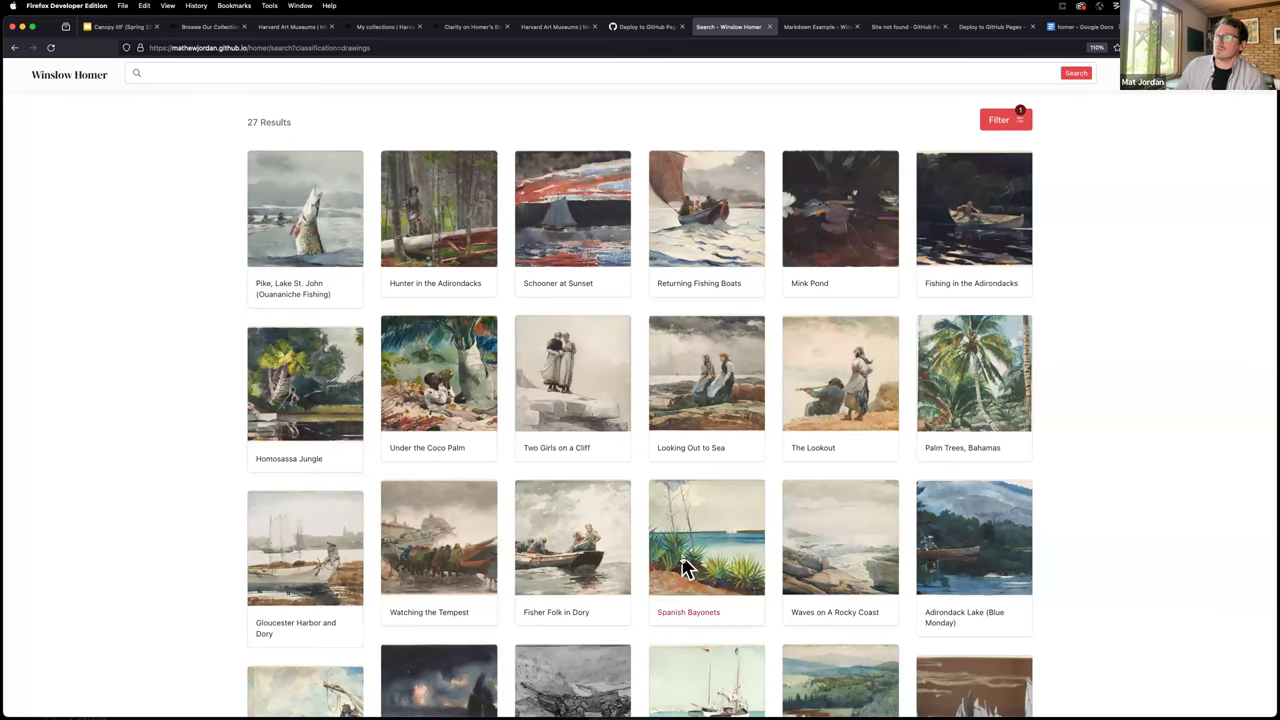
pyautogui.scroll(-5, 683, 567)
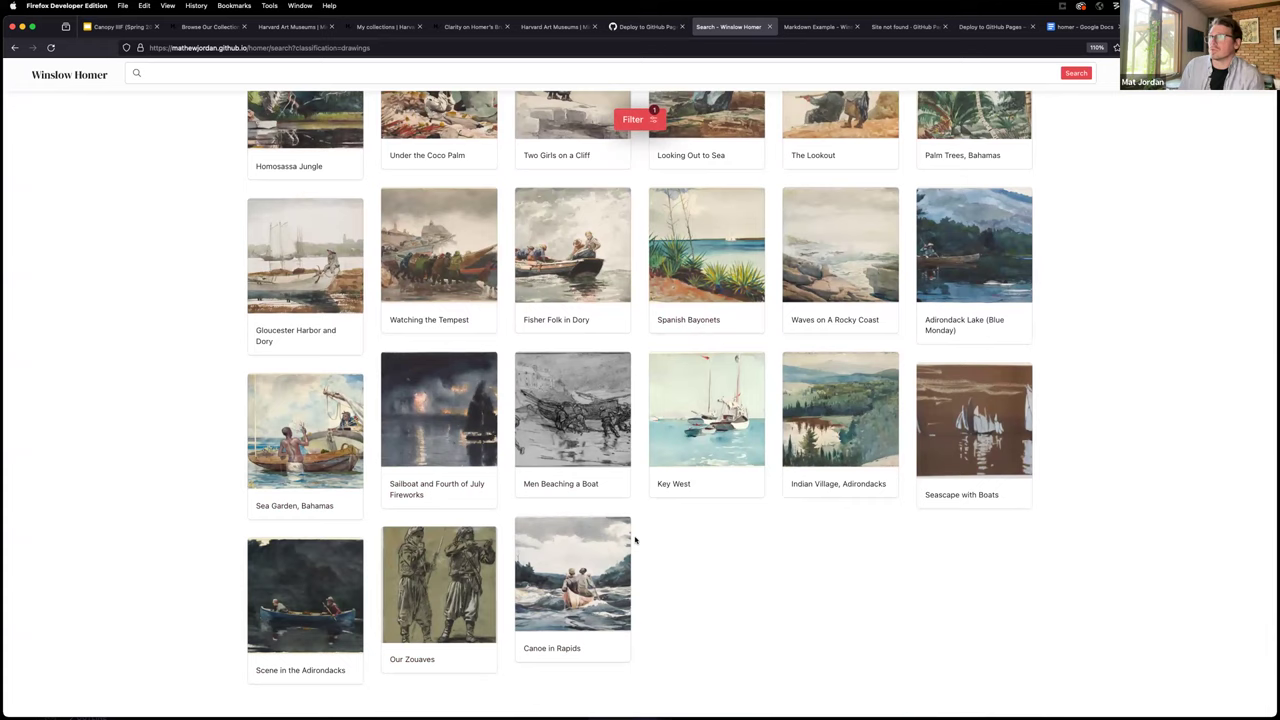
pyautogui.scroll(1, 650, 550)
pyautogui.scroll(5, 645, 562)
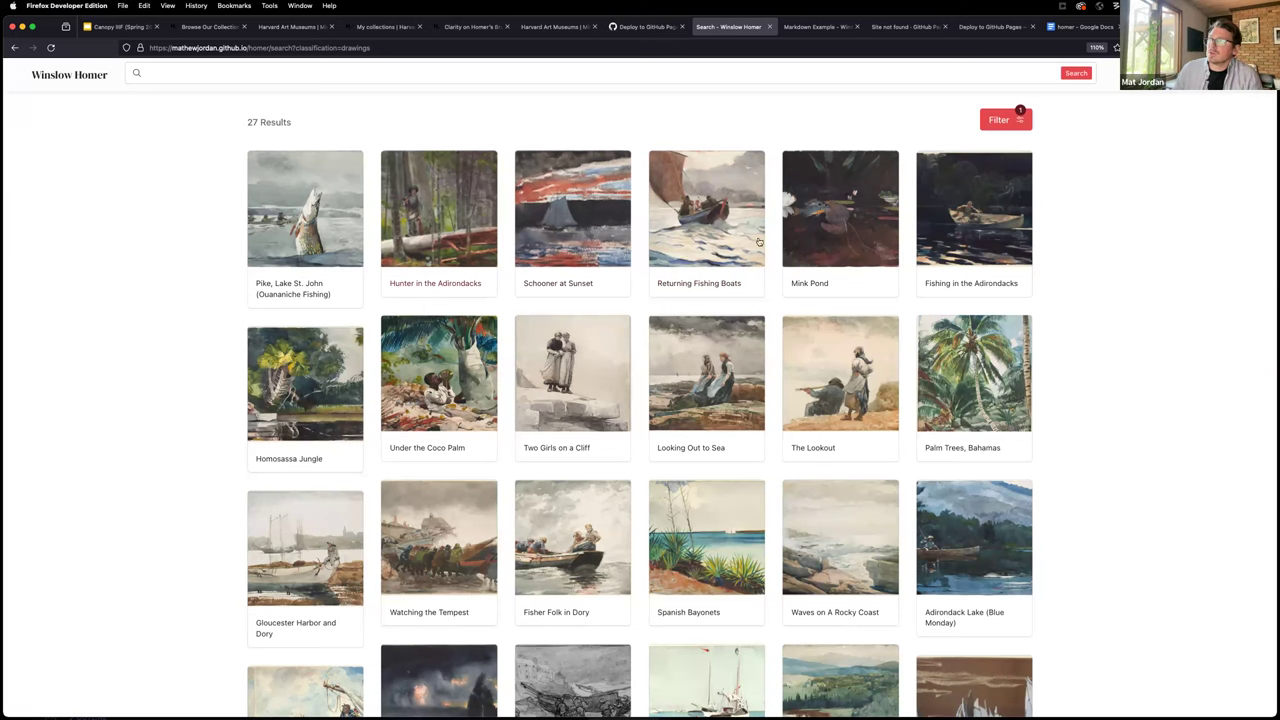
# Inspect the image element of the Under the Coco Palm thumbnail in the developer tools and close them.
pyautogui.rightClick(422, 358)
pyautogui.click(470, 568)
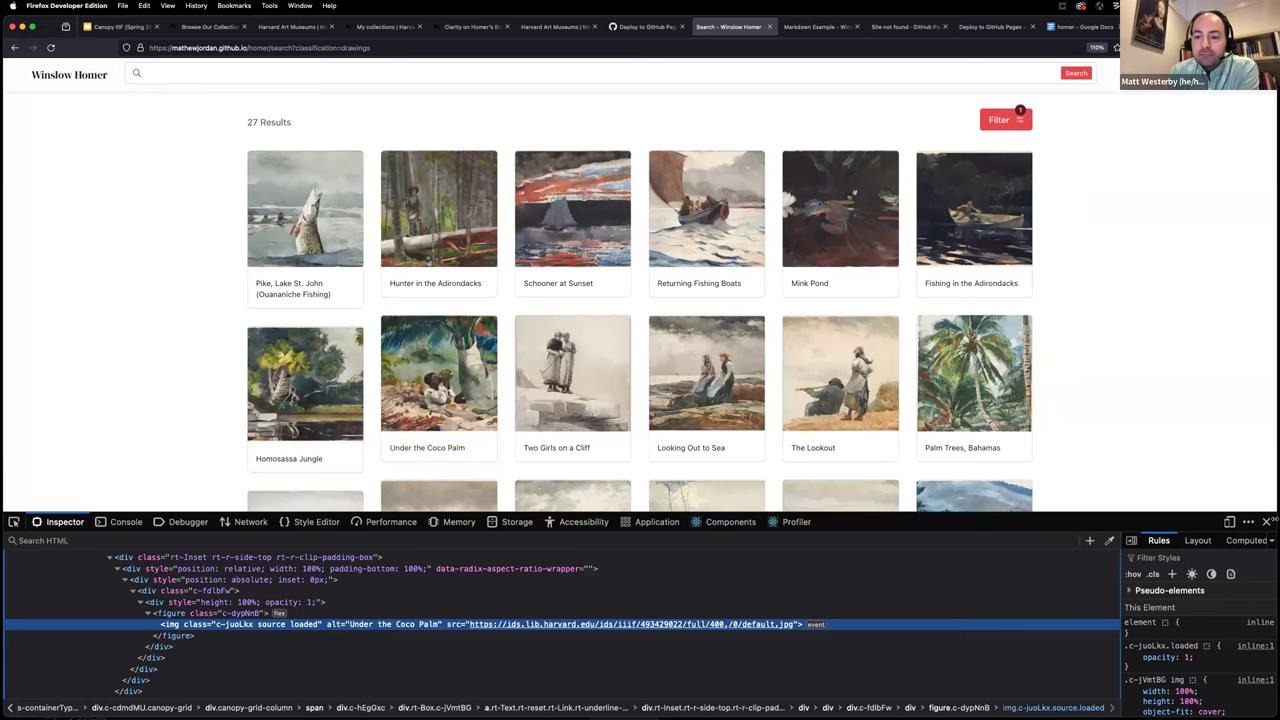
pyautogui.click(1267, 522)
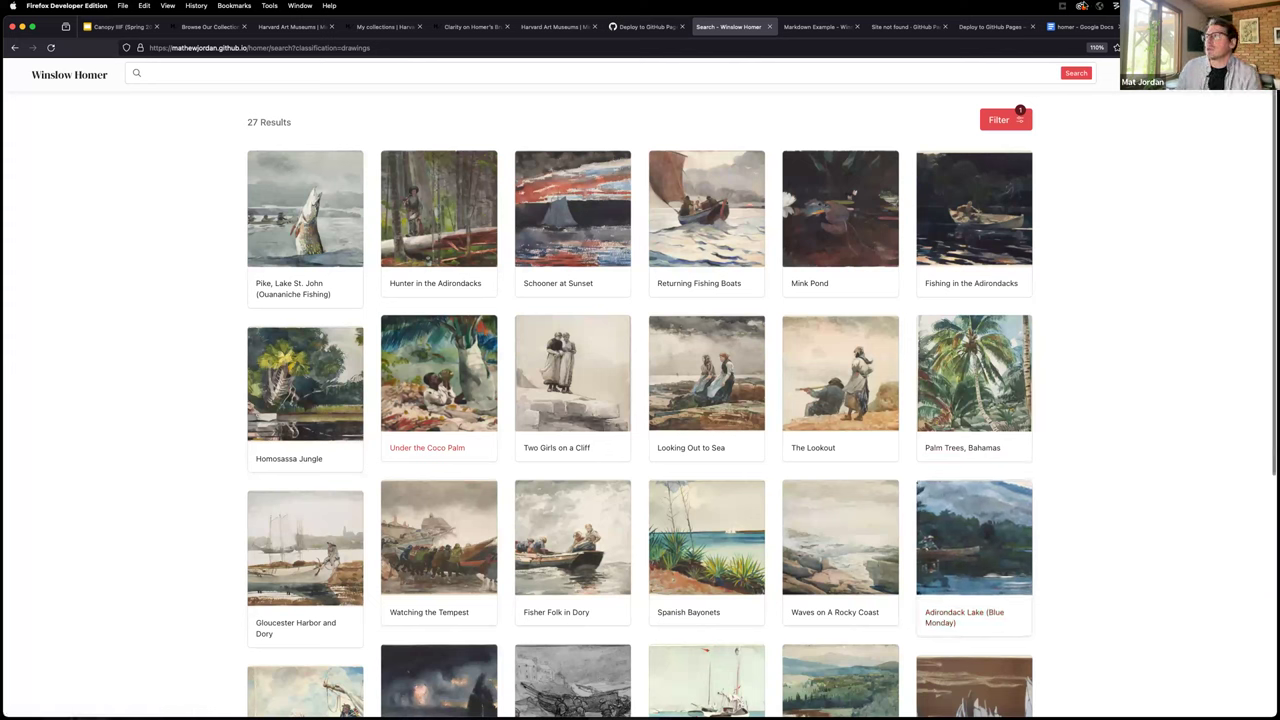
# Open the site's About page and go to its Markdown Example article, viewing The Brush Harrow viewer.
pyautogui.click(960, 271)
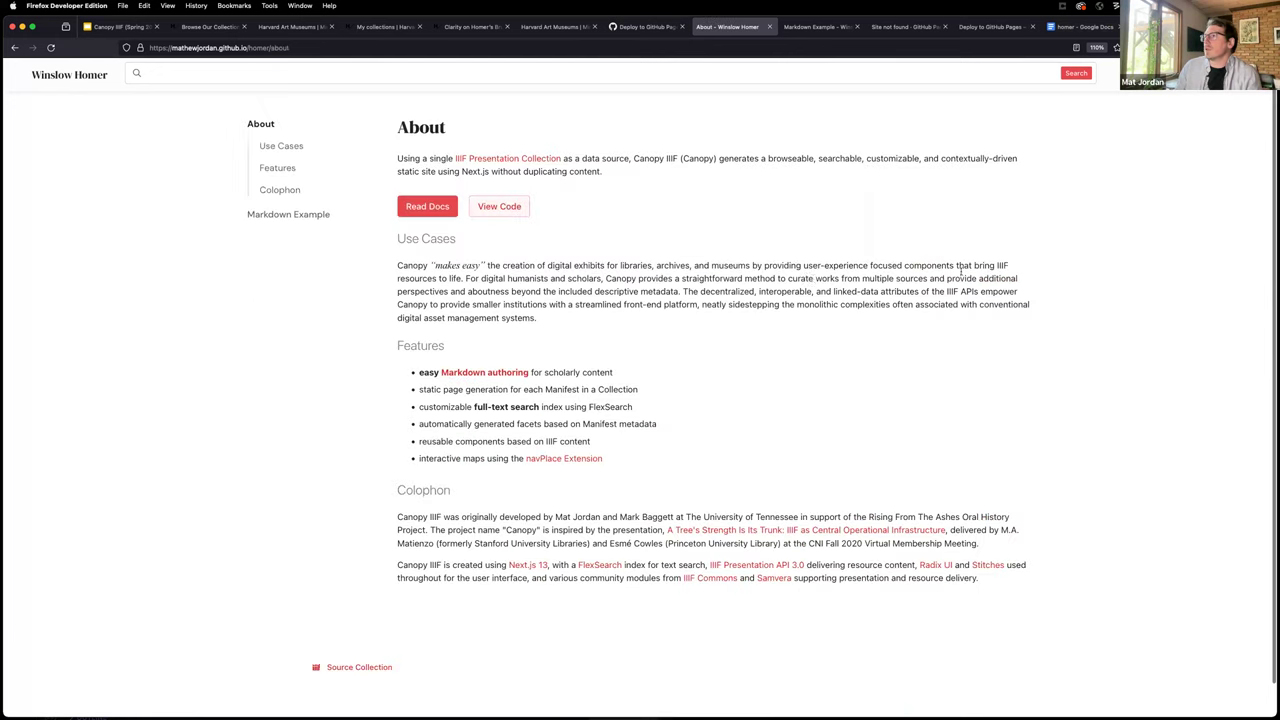
pyautogui.click(290, 215)
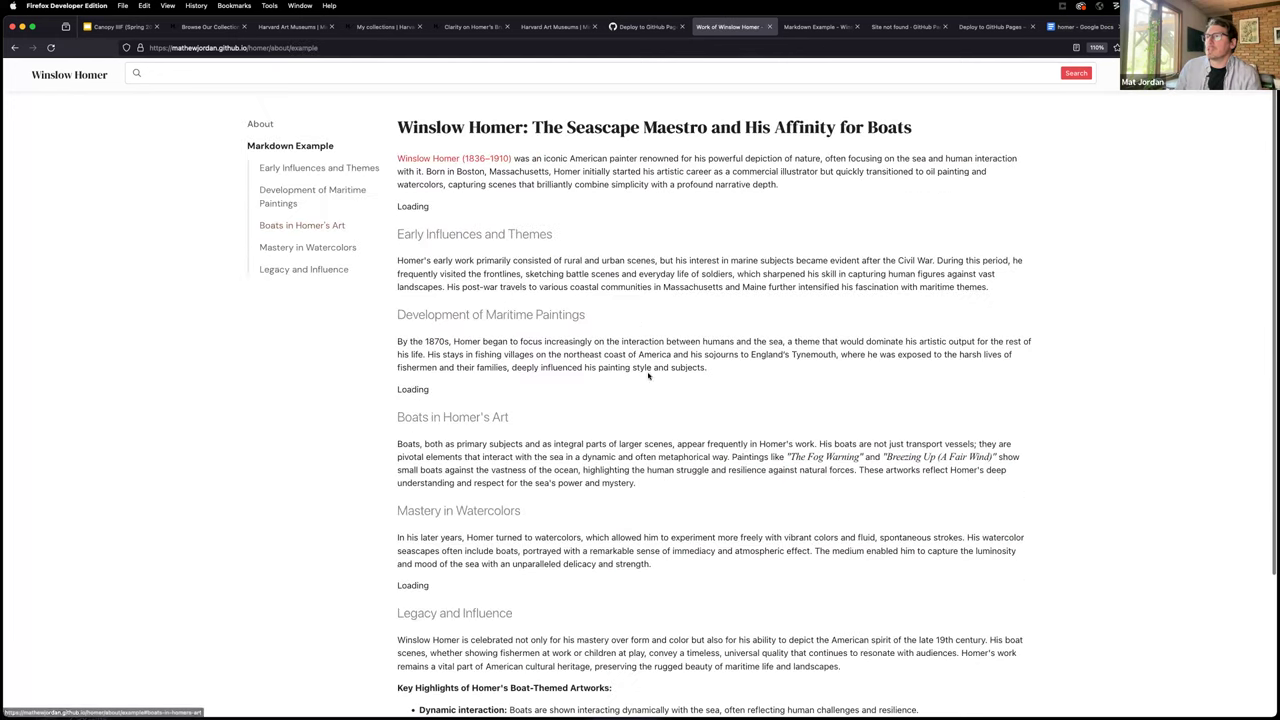
pyautogui.scroll(-1, 641, 376)
pyautogui.scroll(-2, 641, 376)
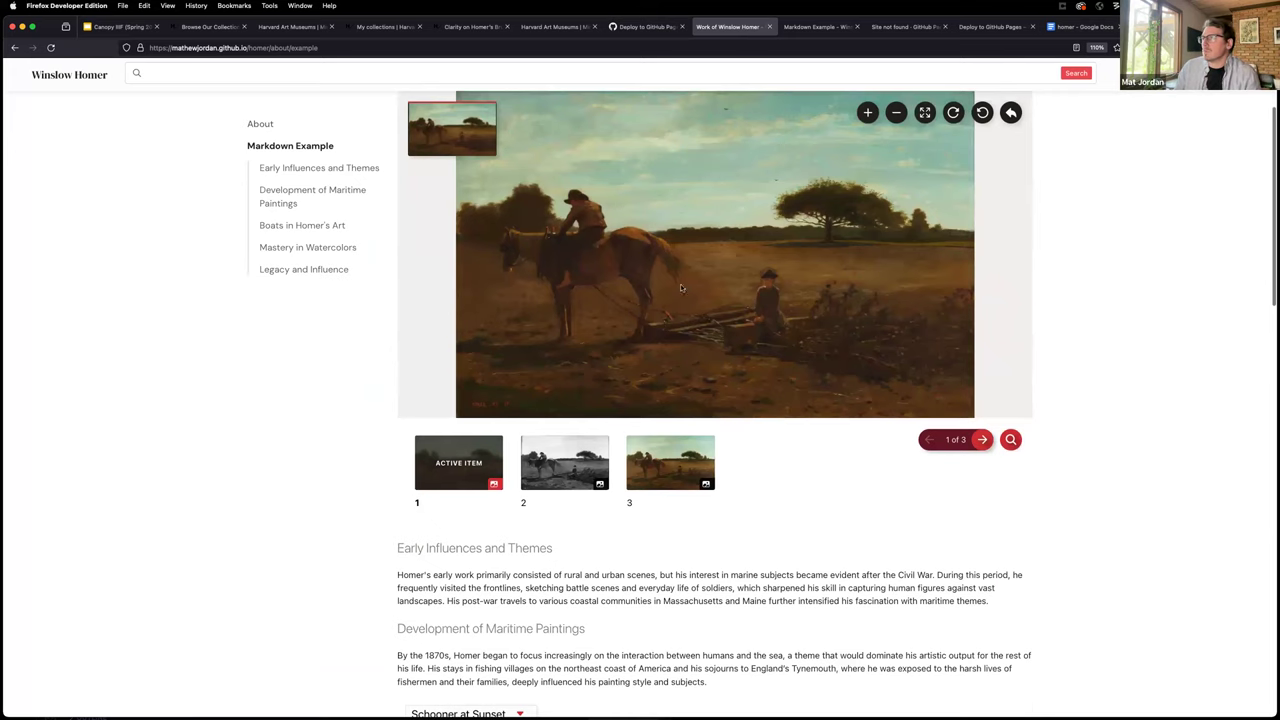
# Examine the museum's Clarity on Homer's Brush Harrow article, including the images locating the horse's brand and the treatment comparison slider.
pyautogui.click(474, 26)
pyautogui.scroll(-2, 581, 403)
pyautogui.scroll(10, 581, 403)
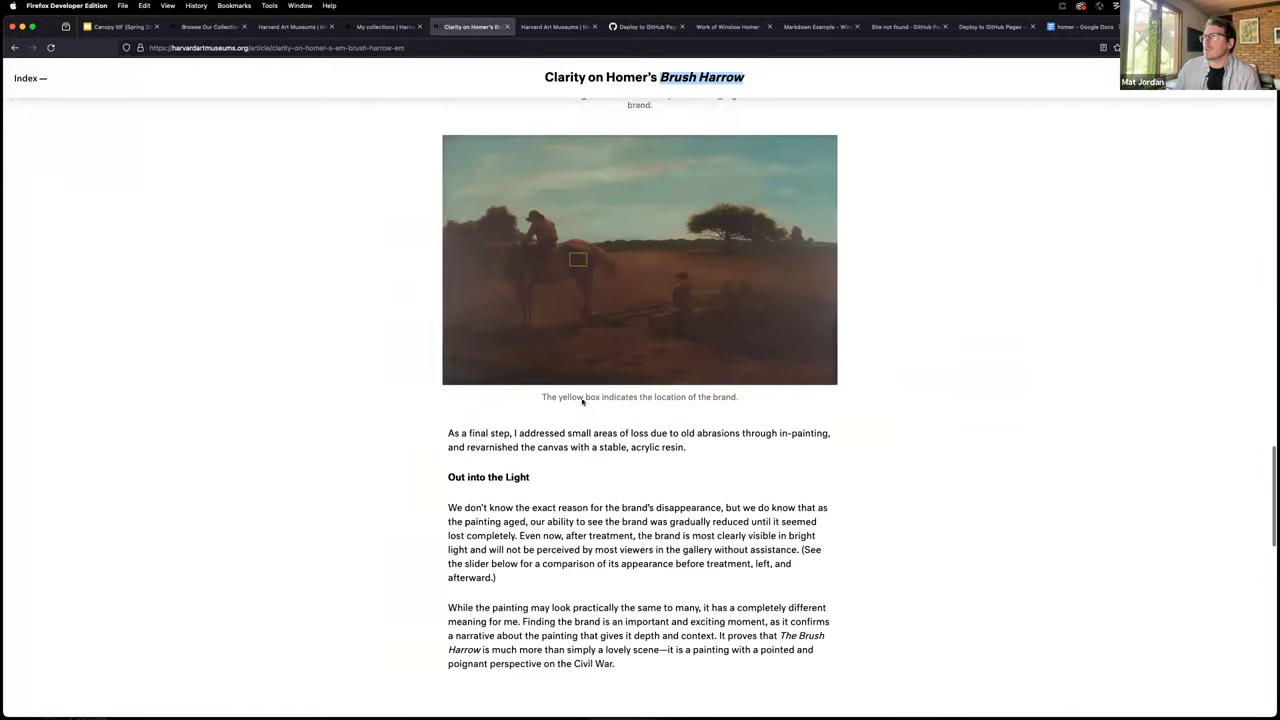
pyautogui.scroll(-2, 578, 413)
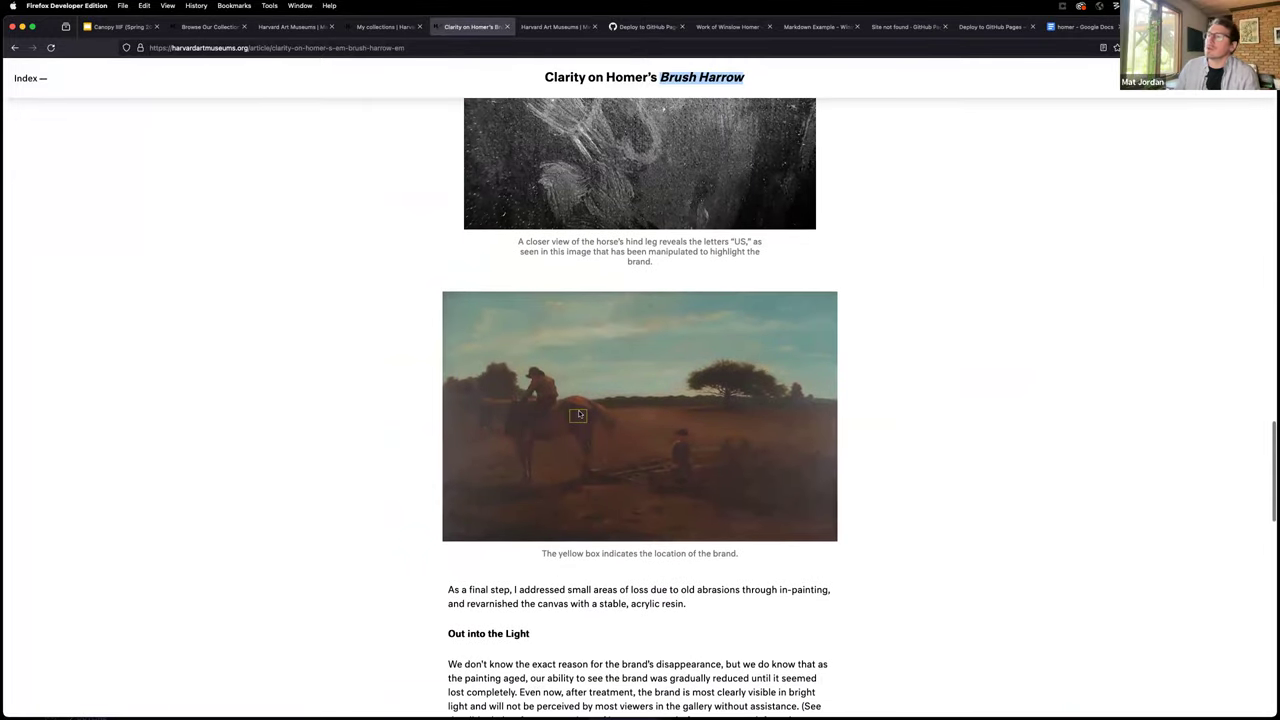
pyautogui.scroll(5, 578, 413)
pyautogui.scroll(11, 612, 432)
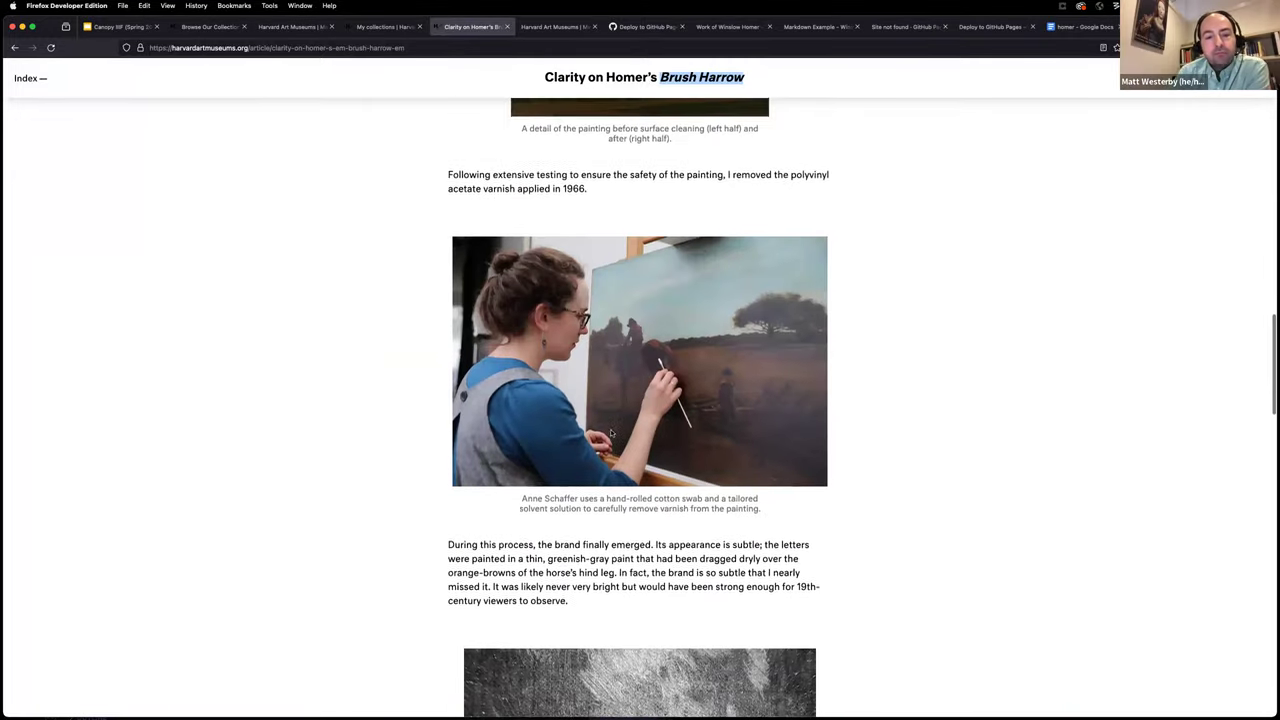
pyautogui.scroll(12, 612, 432)
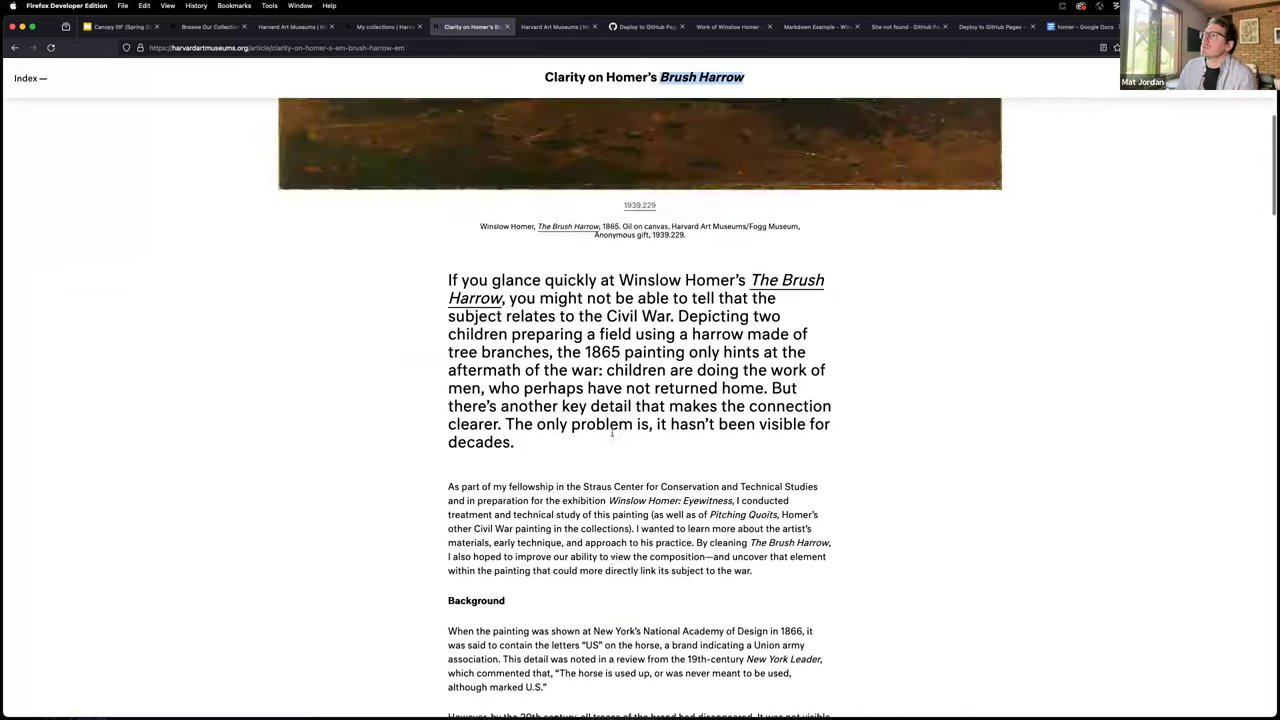
pyautogui.scroll(-11, 608, 438)
pyautogui.scroll(-18, 604, 443)
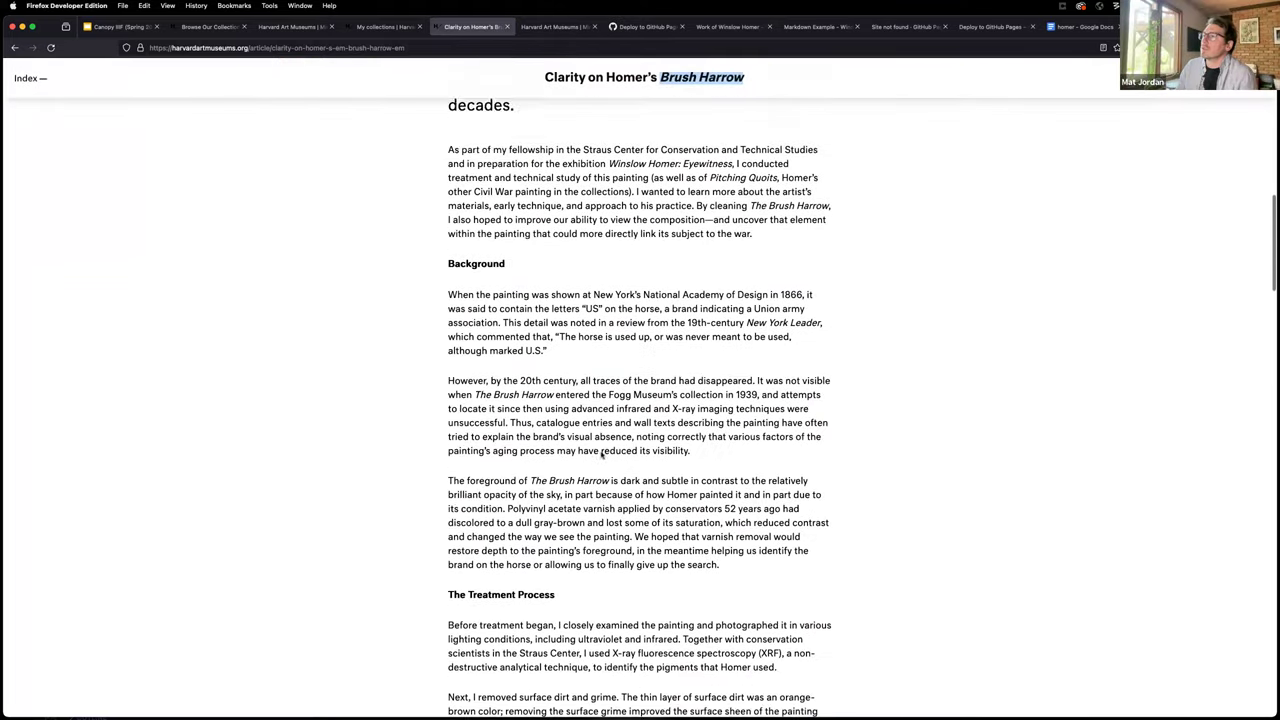
pyautogui.scroll(1, 583, 350)
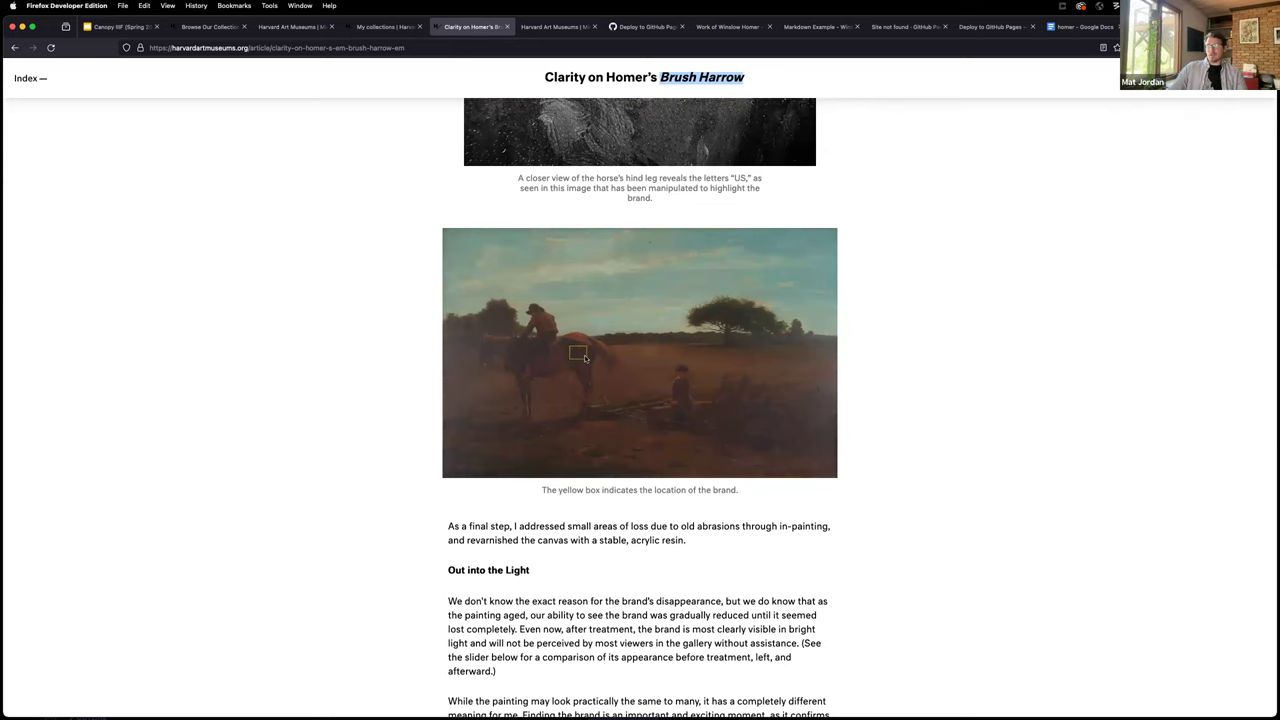
pyautogui.scroll(2, 640, 400)
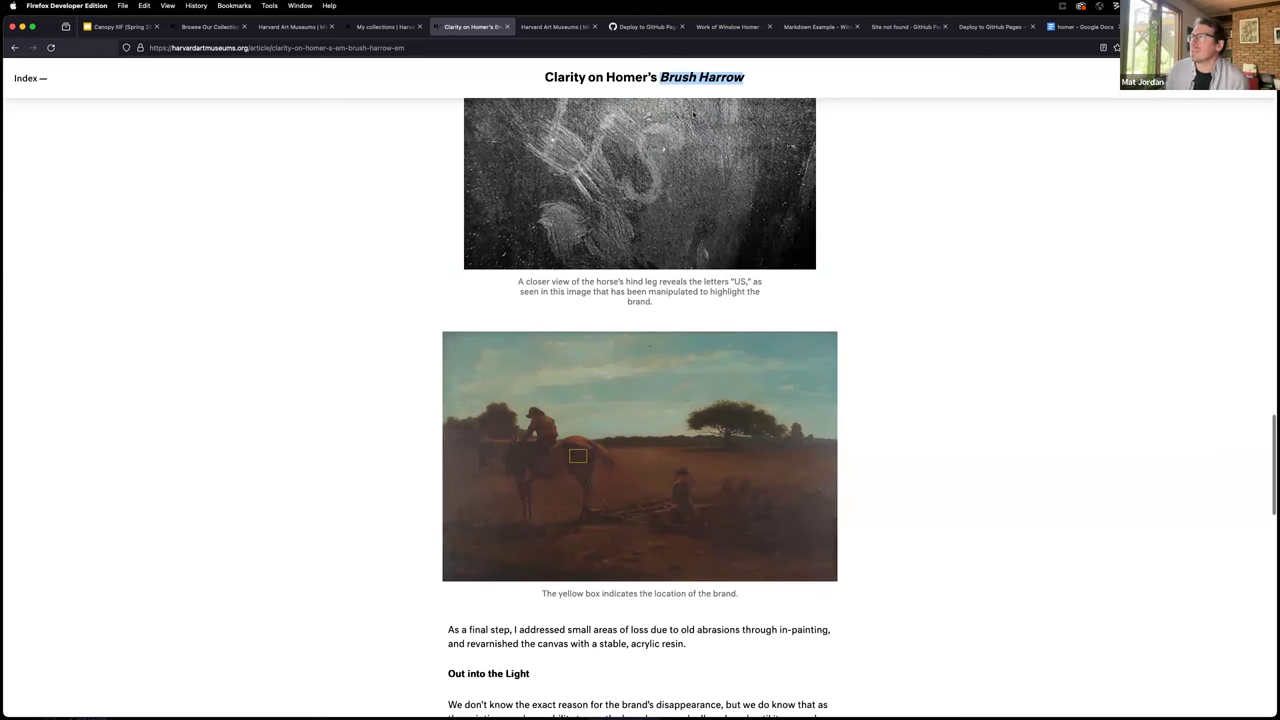
pyautogui.scroll(3, 627, 267)
pyautogui.scroll(-7, 630, 267)
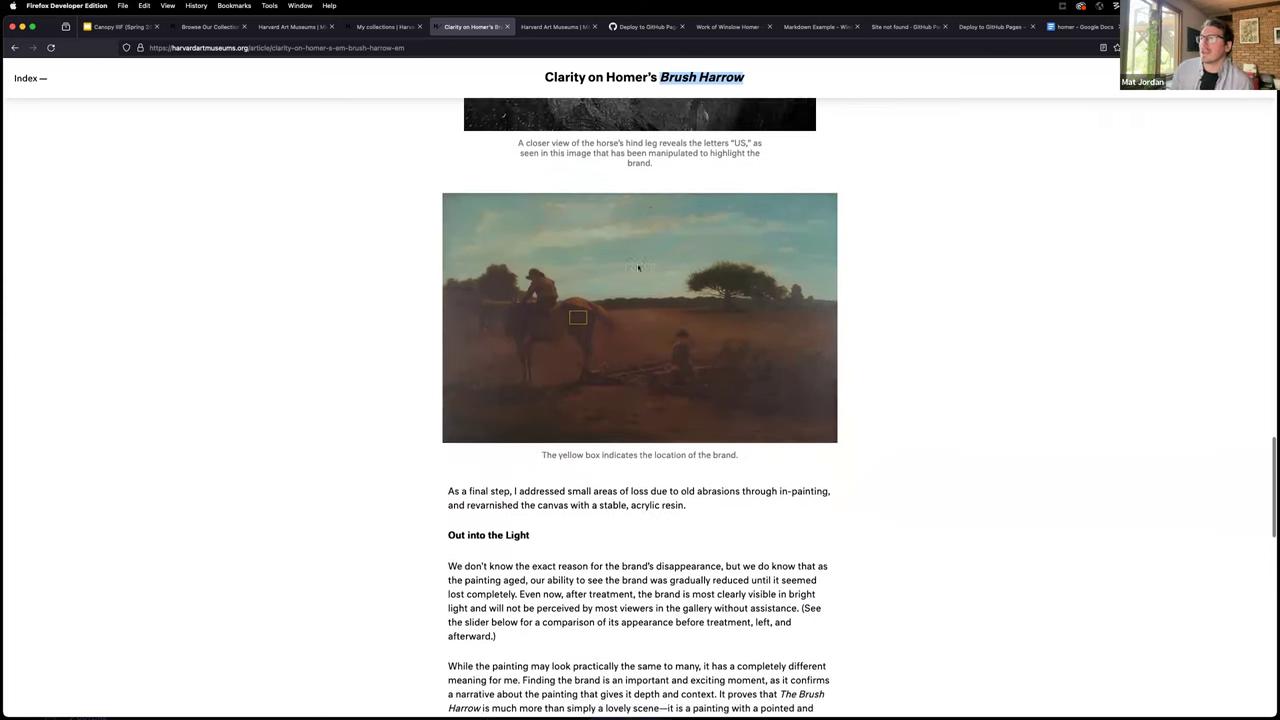
pyautogui.scroll(-10, 637, 266)
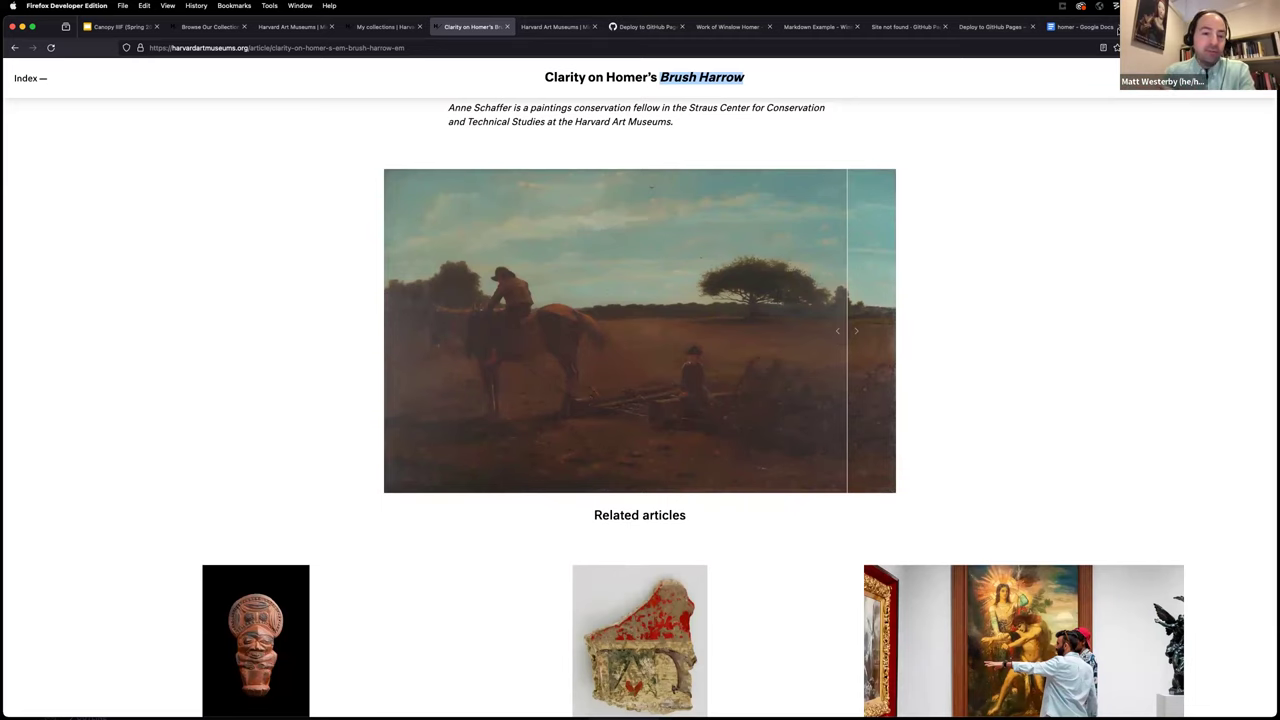
# Review the Markdown Example page's viewer section, The Brush Harrow in the museum's Mirador viewer, and the Clarity on Homer's Brush Harrow article.
pyautogui.click(805, 27)
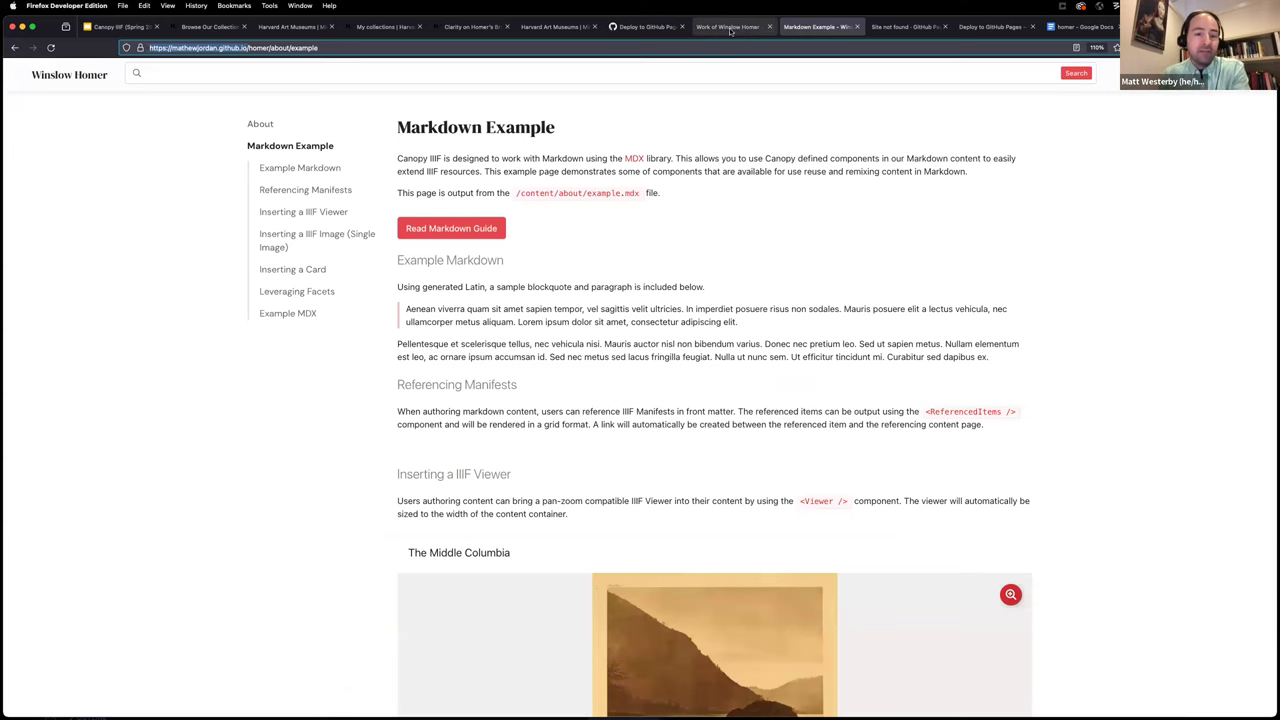
pyautogui.scroll(-5, 765, 220)
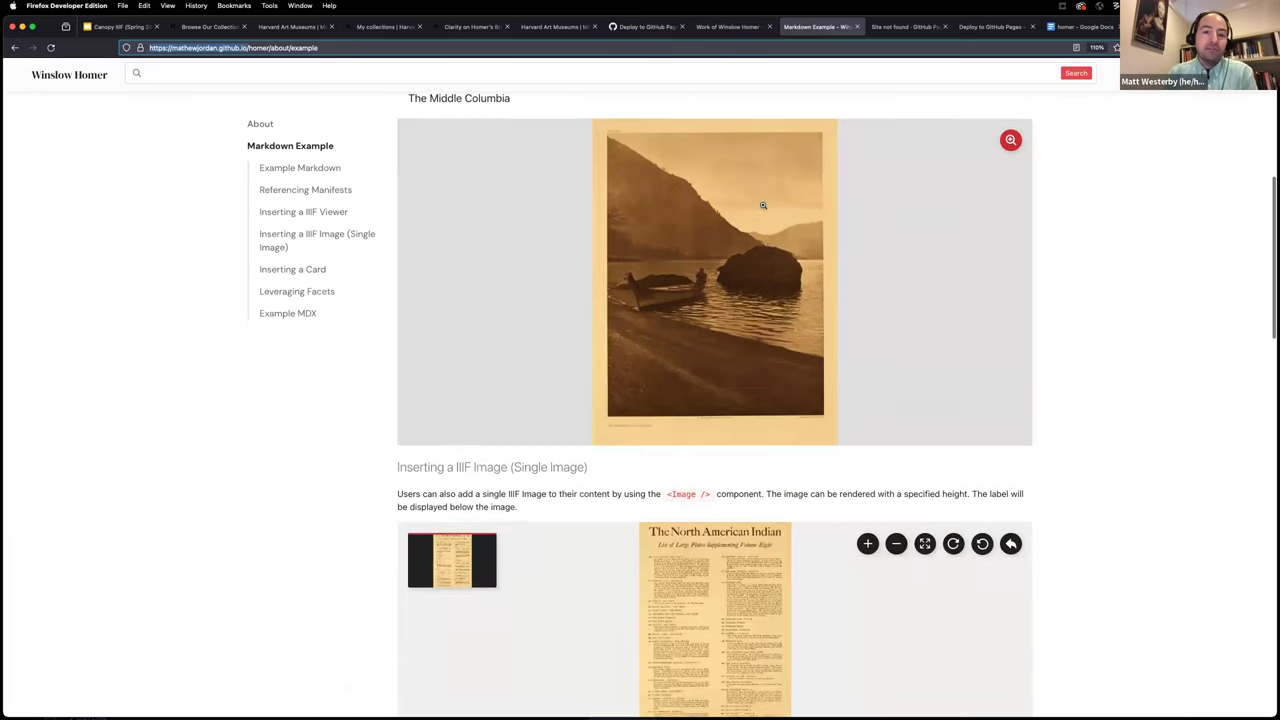
pyautogui.scroll(5, 763, 205)
pyautogui.click(565, 28)
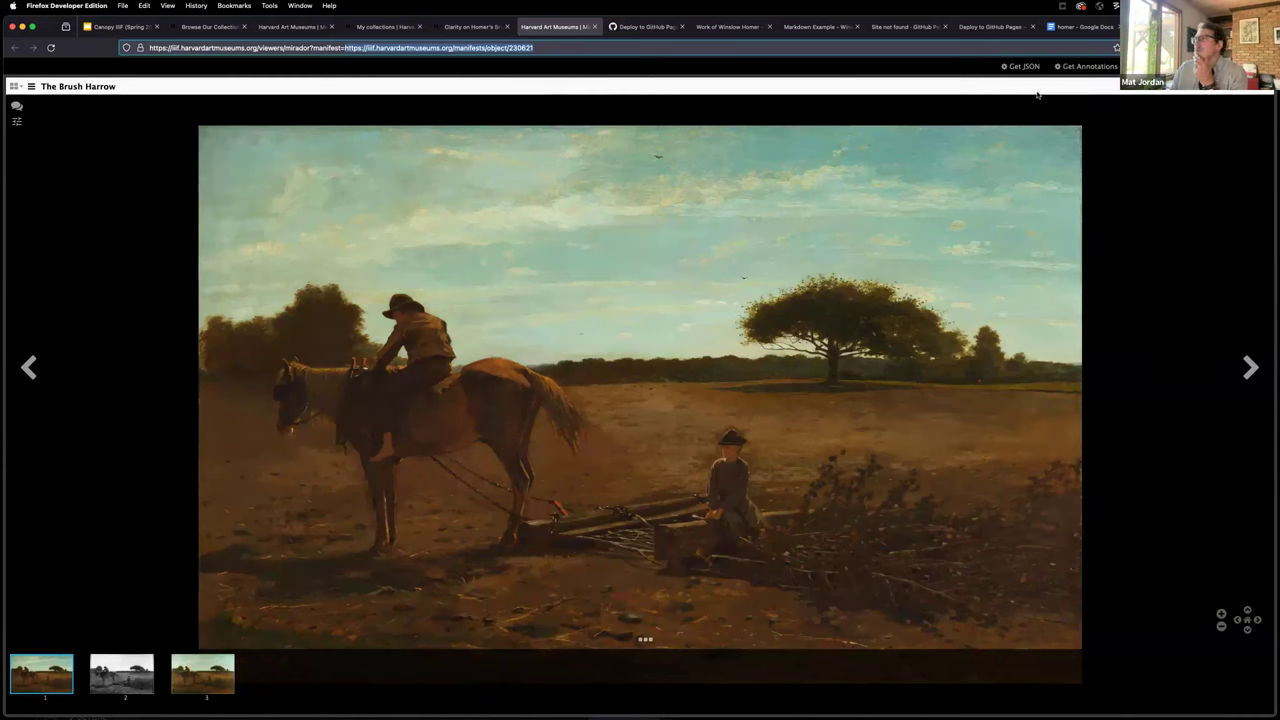
pyautogui.click(540, 48)
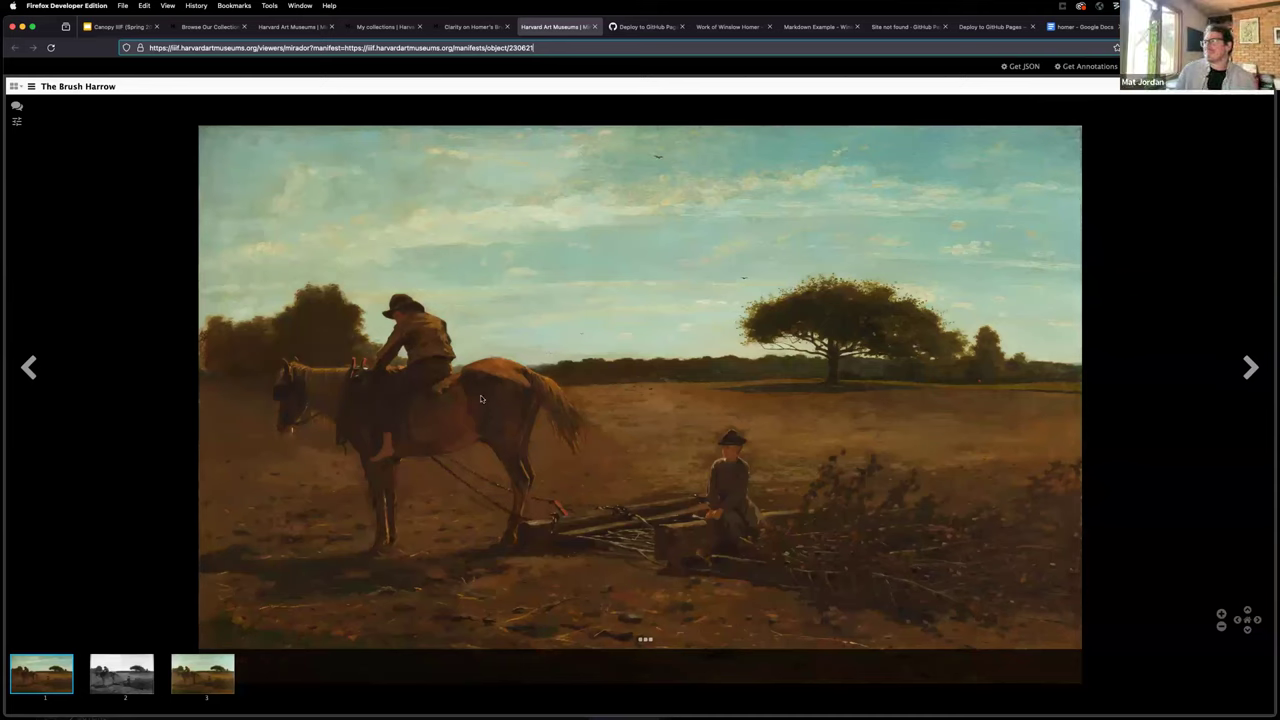
pyautogui.click(481, 28)
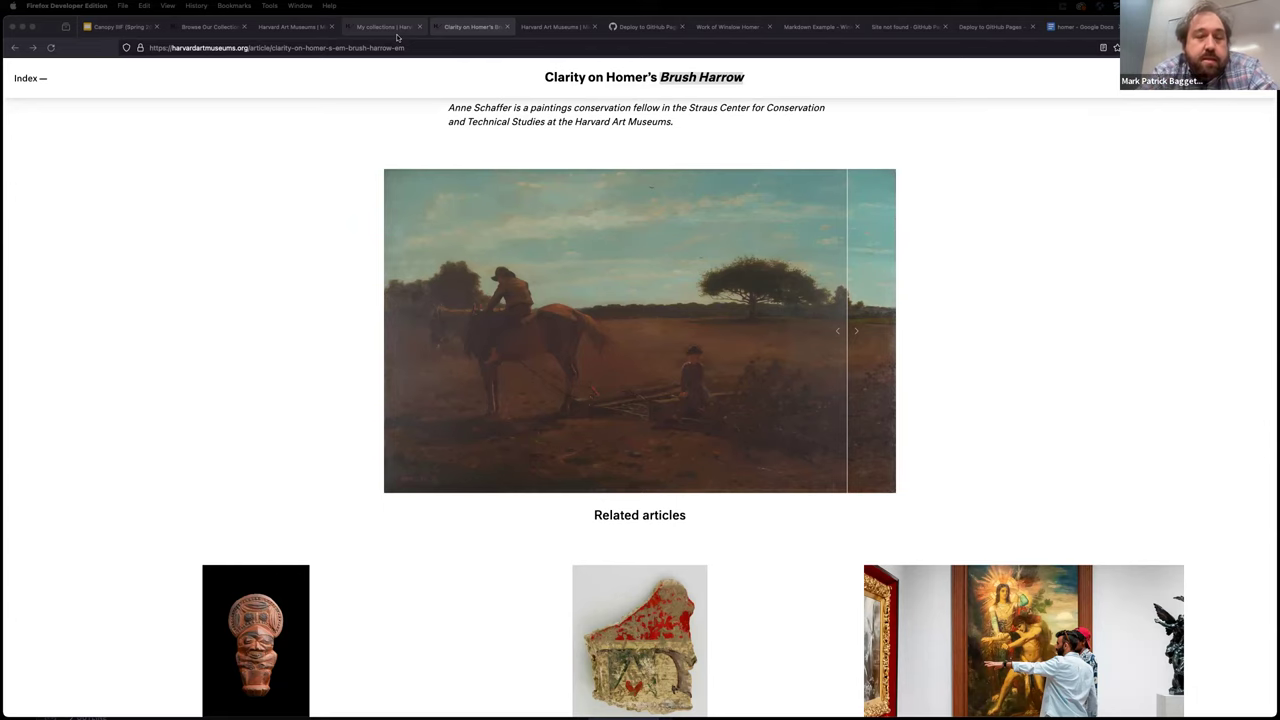
pyautogui.click(575, 28)
# Go to the samvera-labs/clover-iiif repository from the GitHub dashboard and open its linked Clover IIIF website.
pyautogui.click(634, 30)
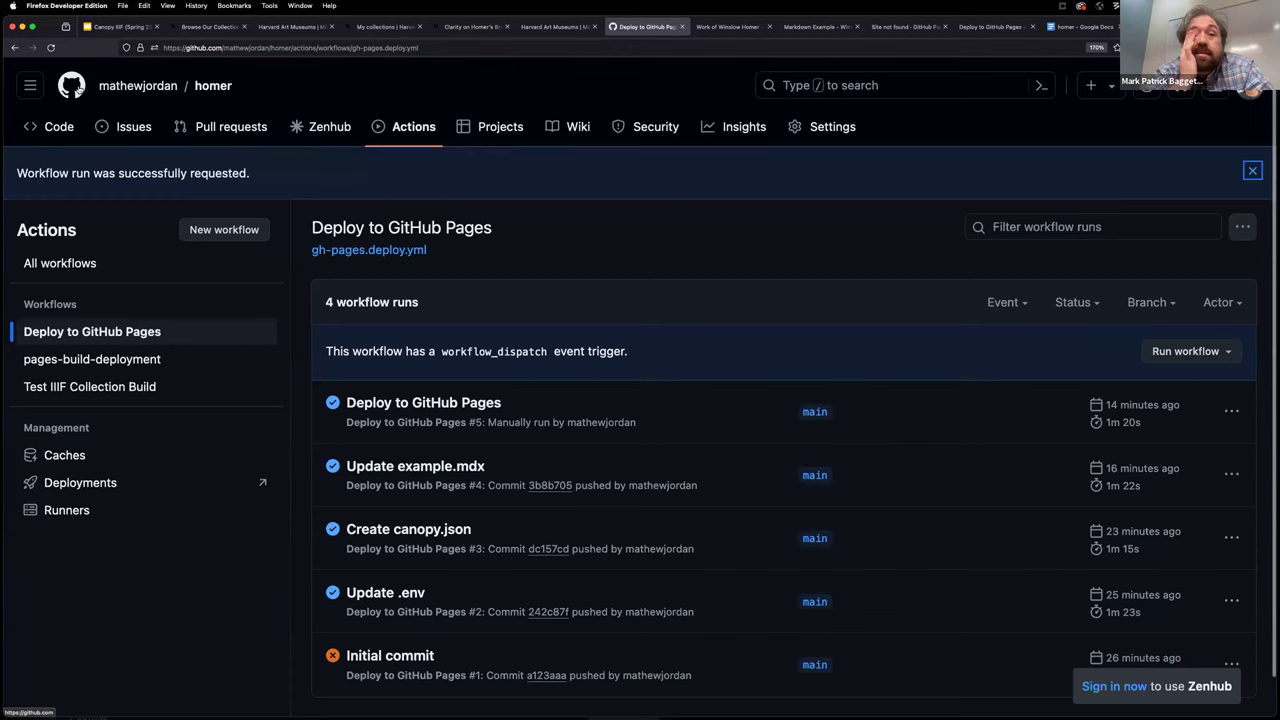
pyautogui.click(71, 85)
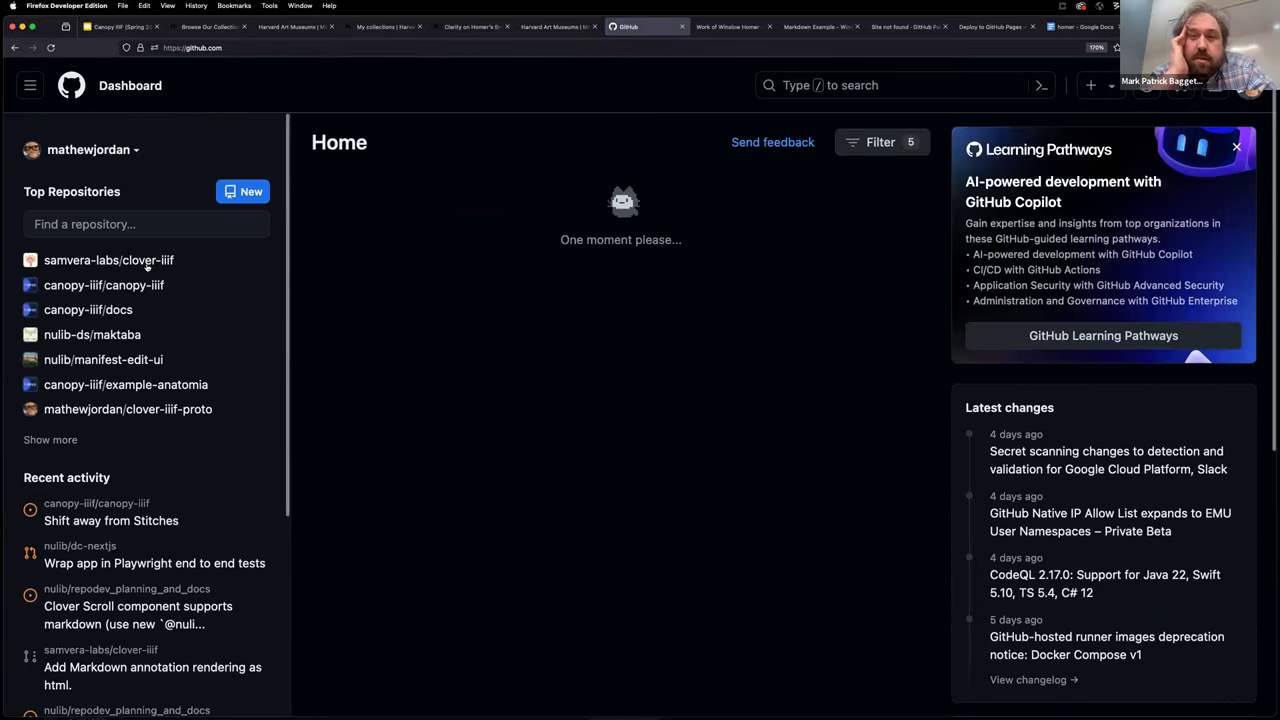
pyautogui.click(100, 260)
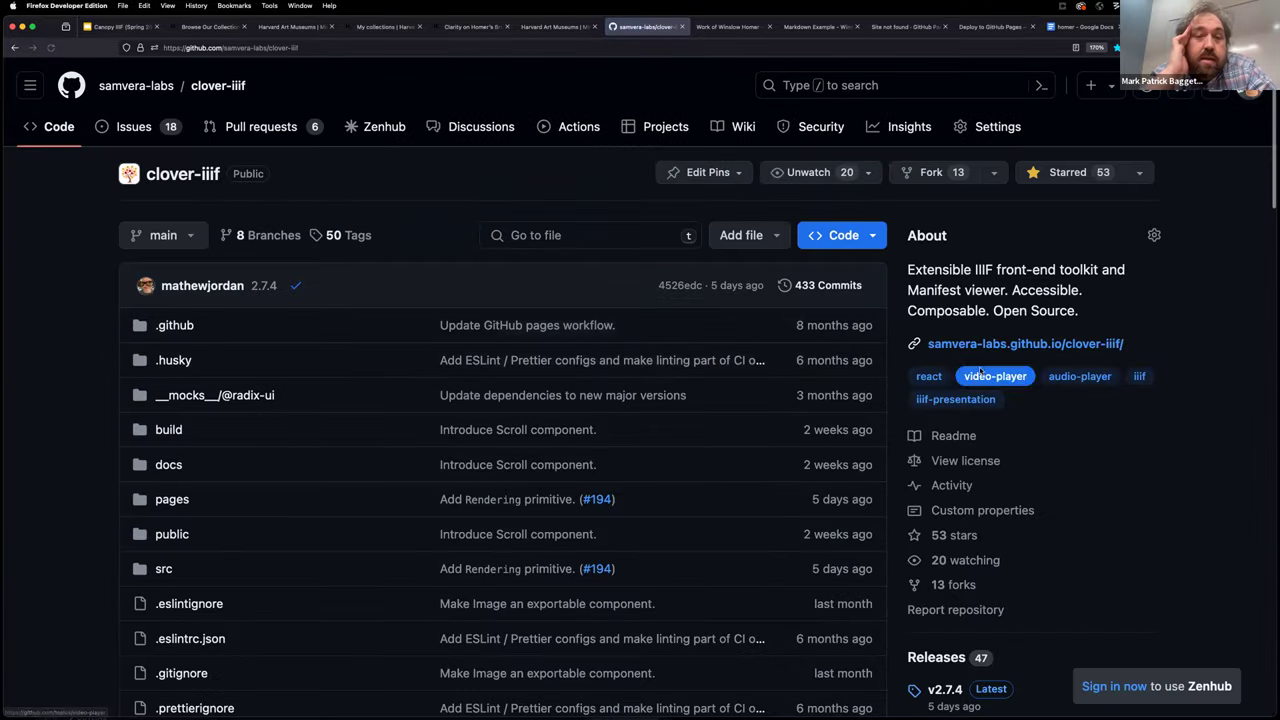
pyautogui.click(1000, 343)
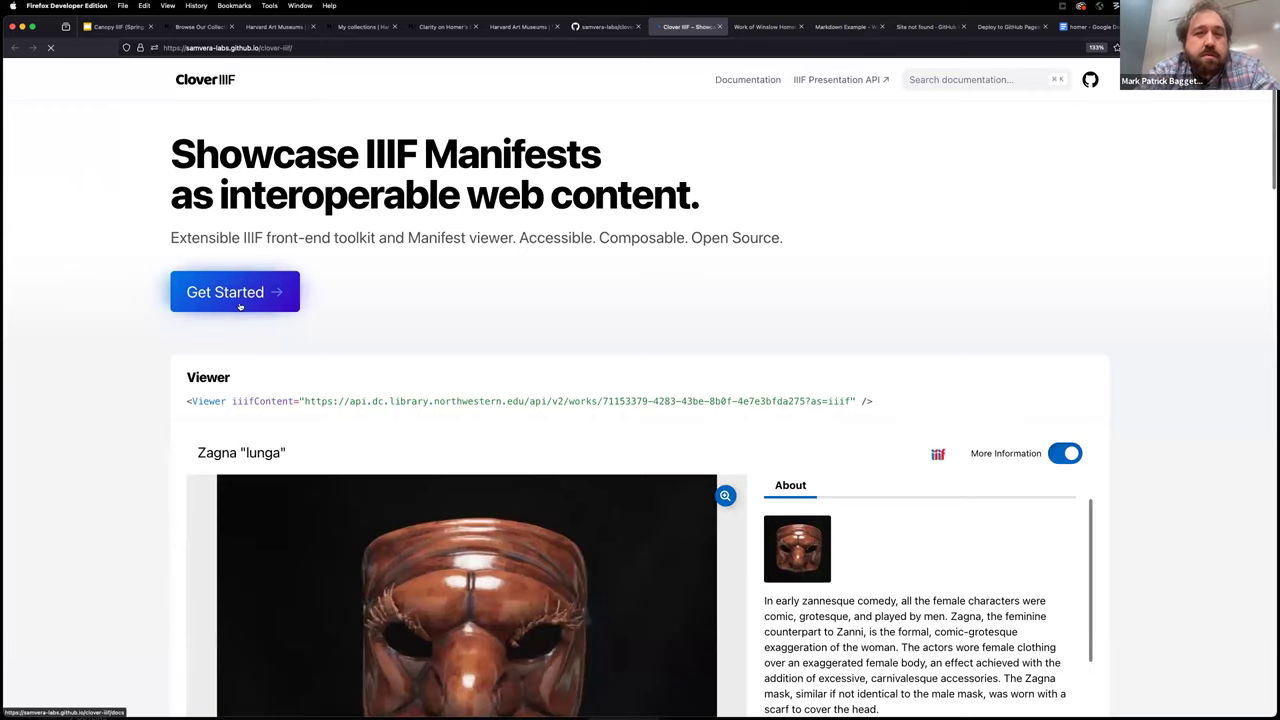
# Open the Clover IIIF documentation's Scroll component demo and look over the letter's page images and transcriptions.
pyautogui.click(238, 291)
pyautogui.click(183, 242)
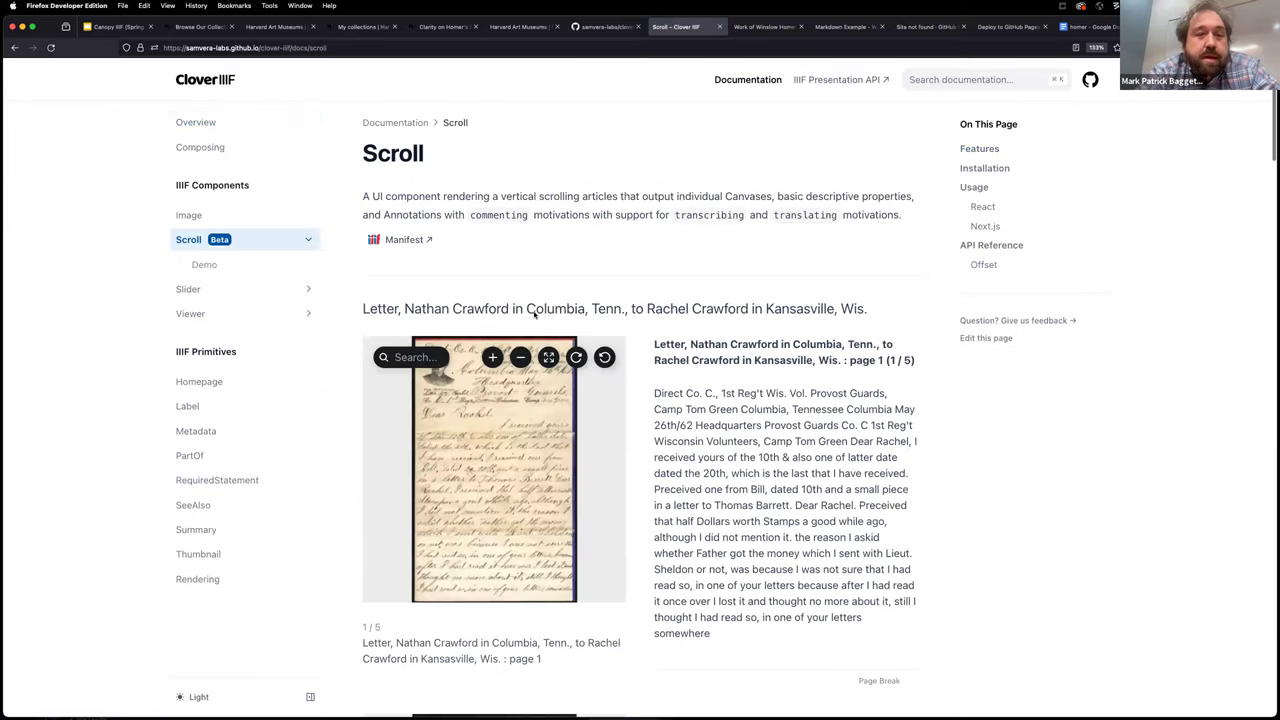
pyautogui.click(205, 264)
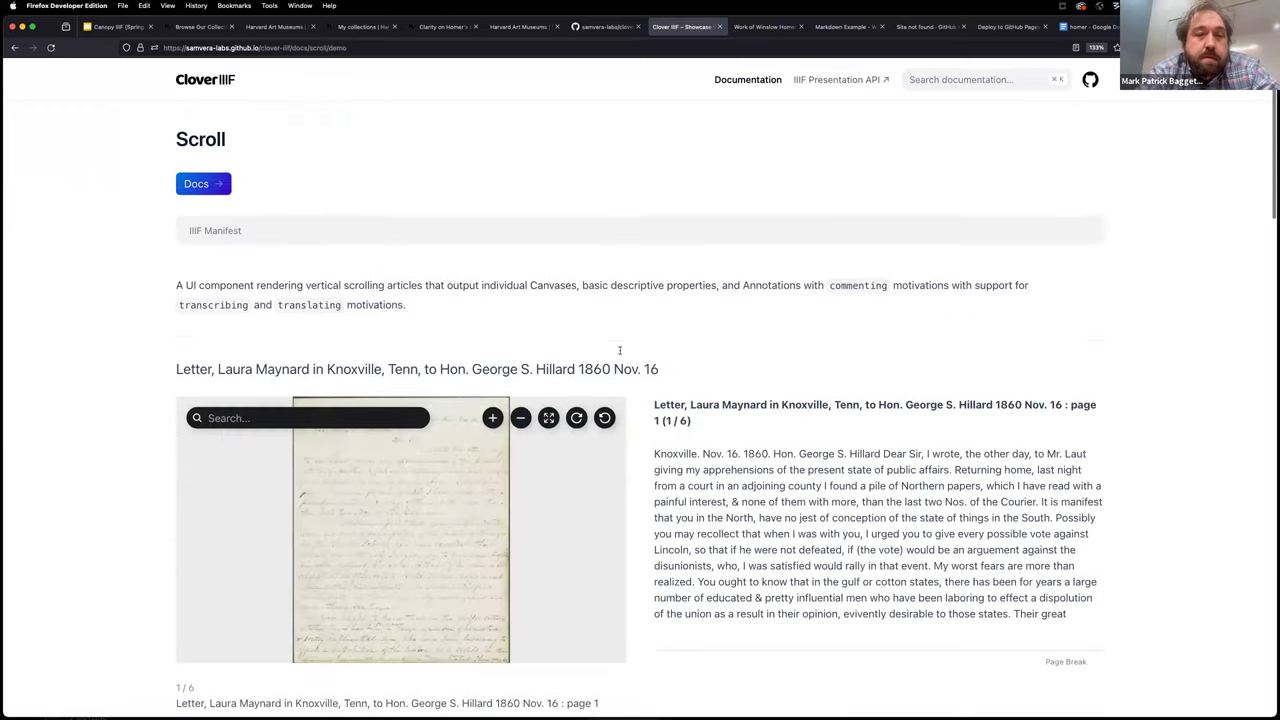
pyautogui.scroll(-5, 620, 349)
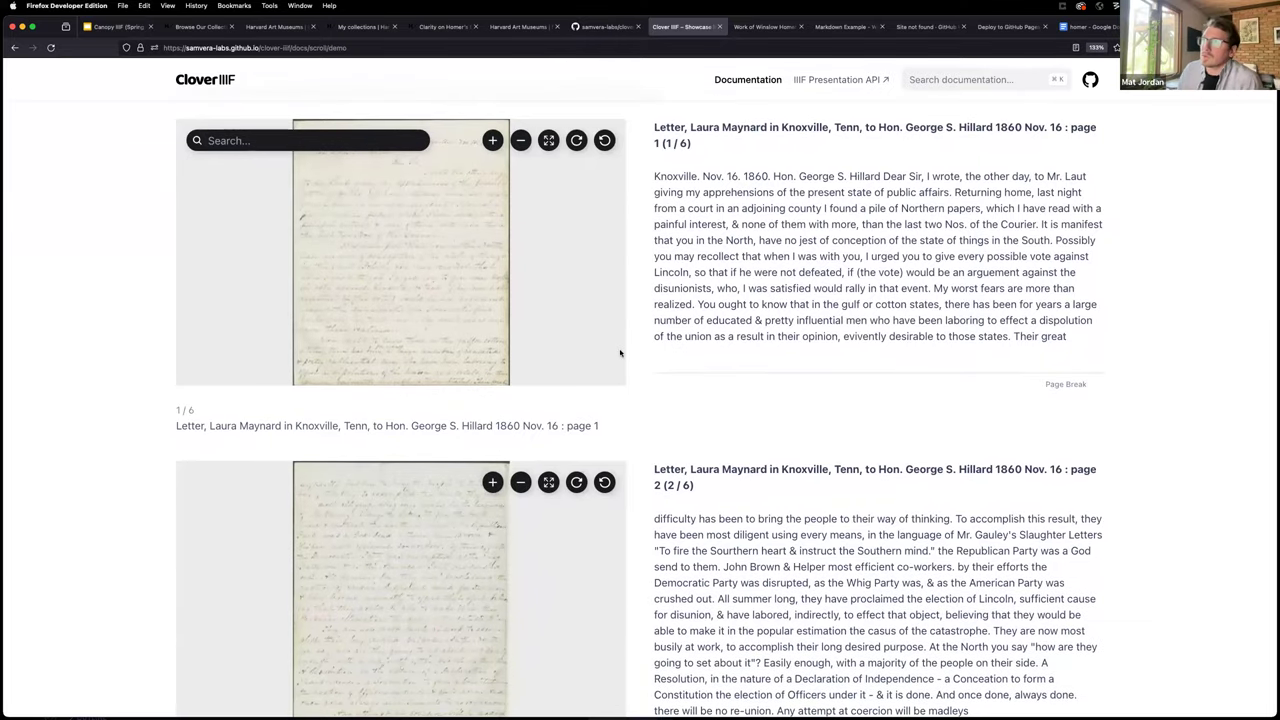
pyautogui.scroll(1, 620, 352)
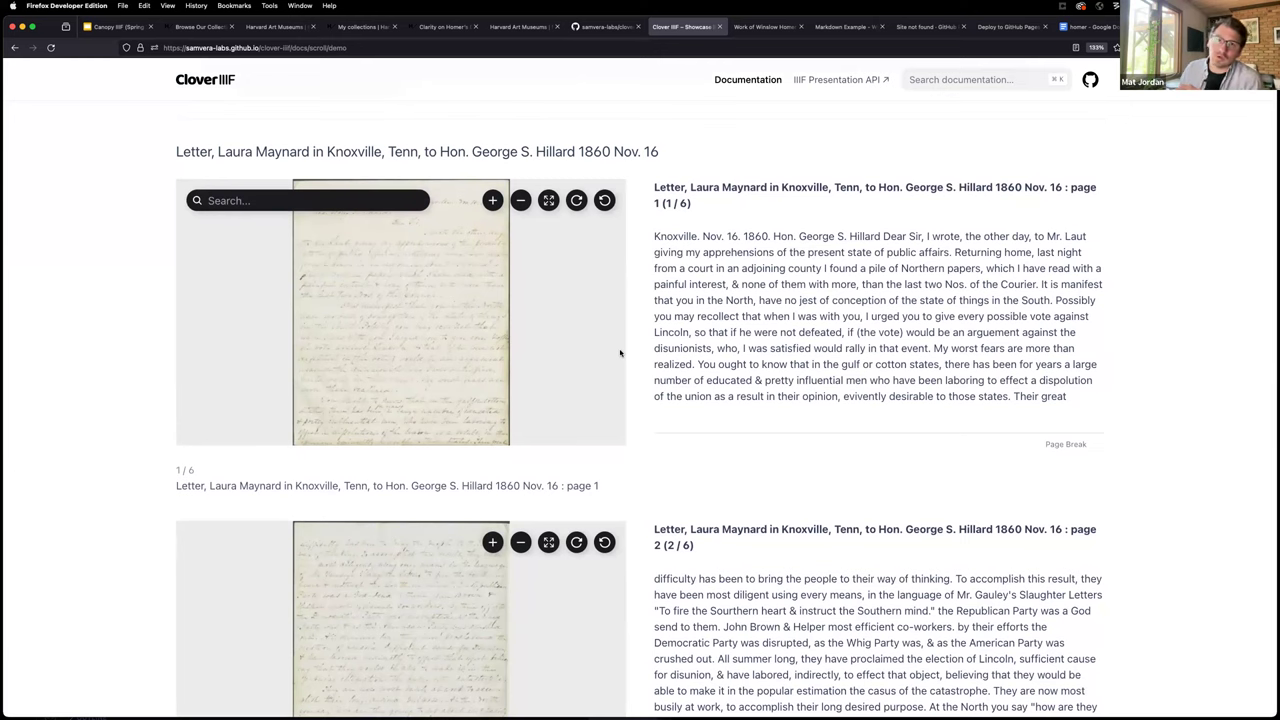
# Examine the list of annotations in the demo letter's search and highlight the full transcription of page 1.
pyautogui.click(258, 200)
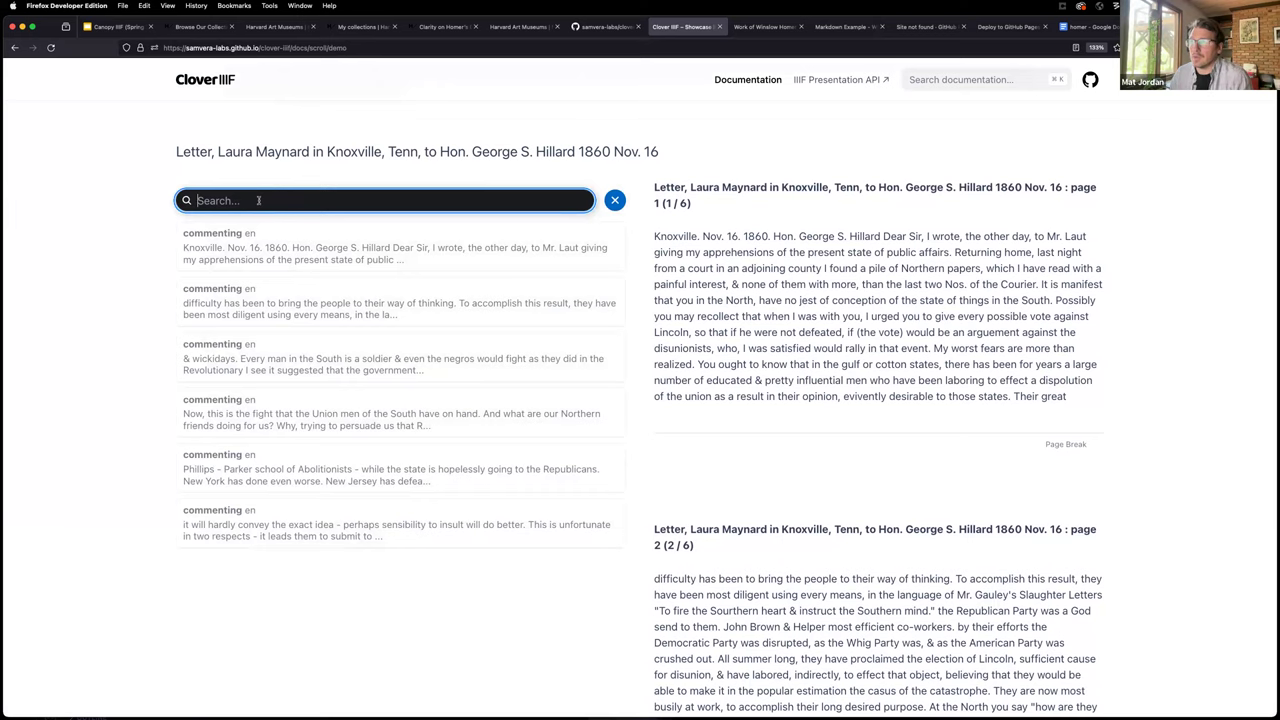
pyautogui.click(615, 201)
pyautogui.scroll(-3, 368, 320)
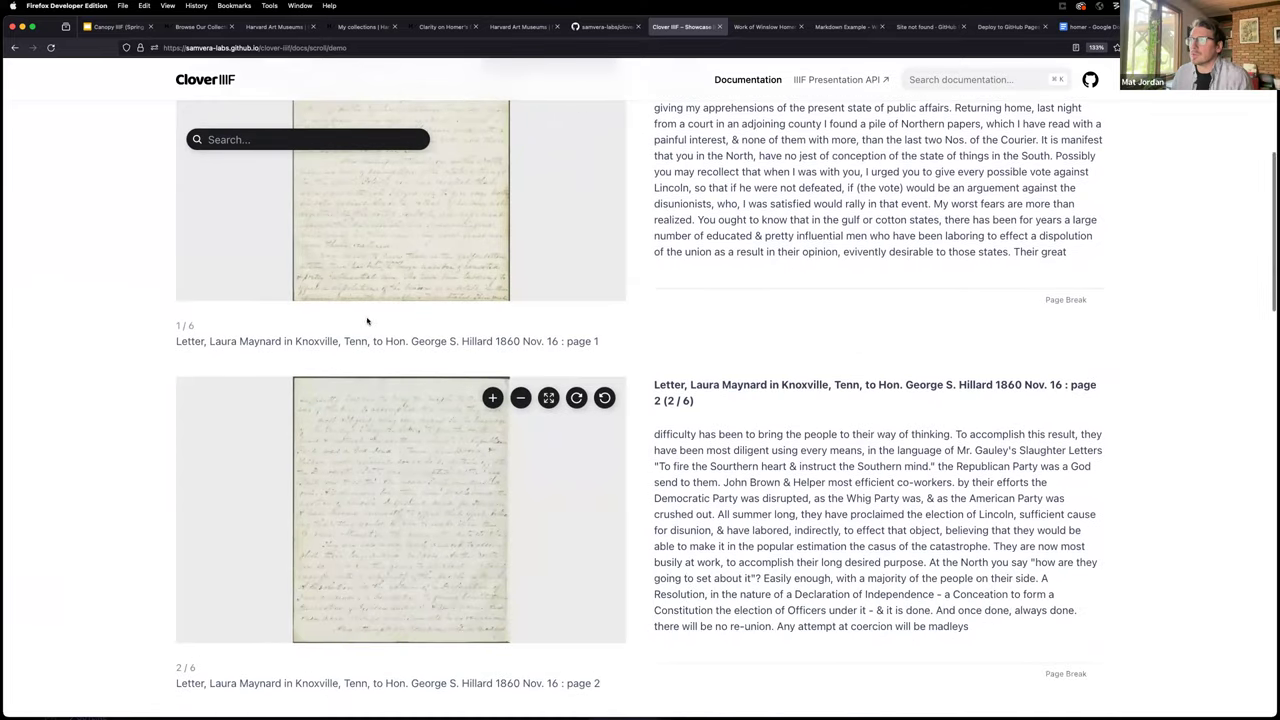
pyautogui.scroll(5, 368, 320)
pyautogui.scroll(-2, 563, 331)
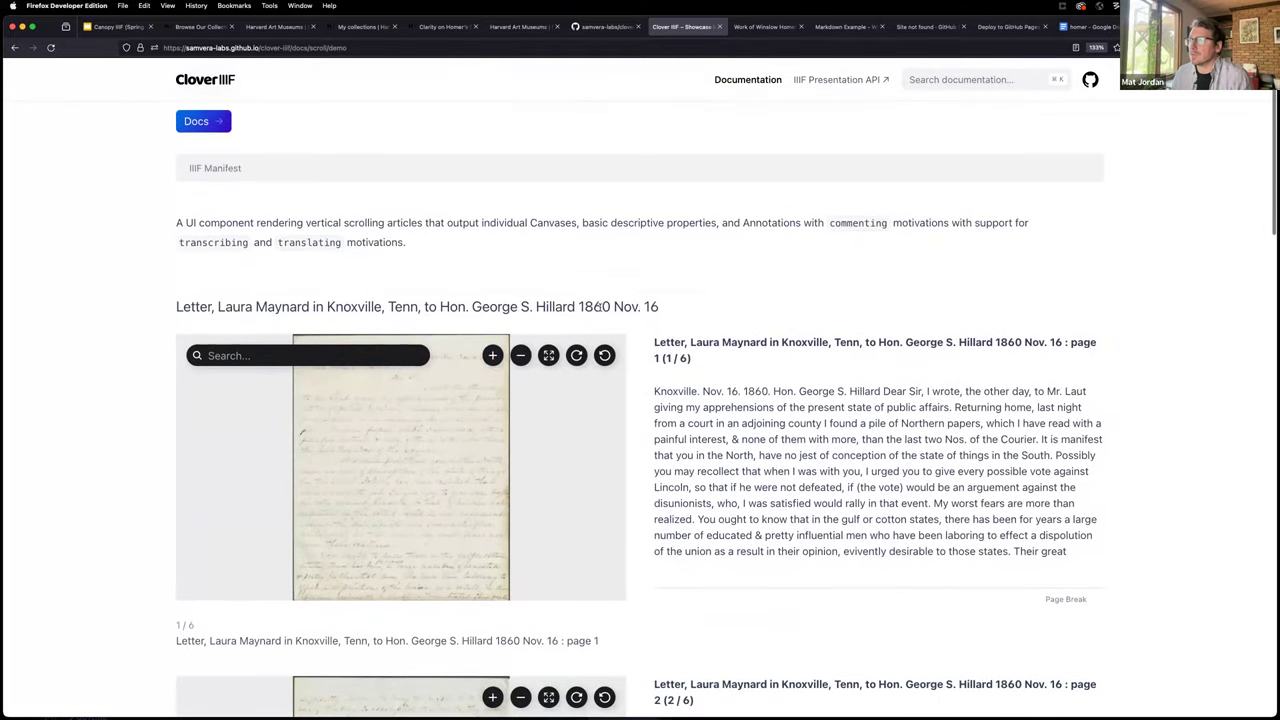
pyautogui.click(320, 355)
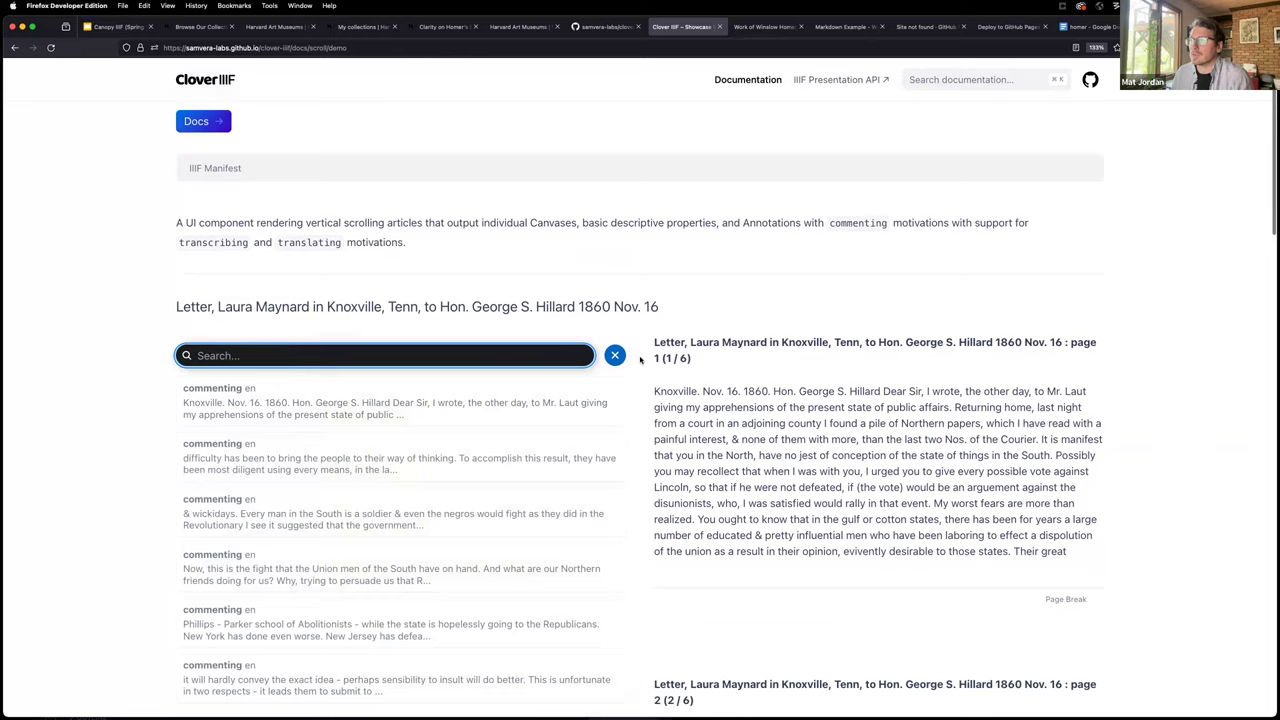
pyautogui.click(618, 356)
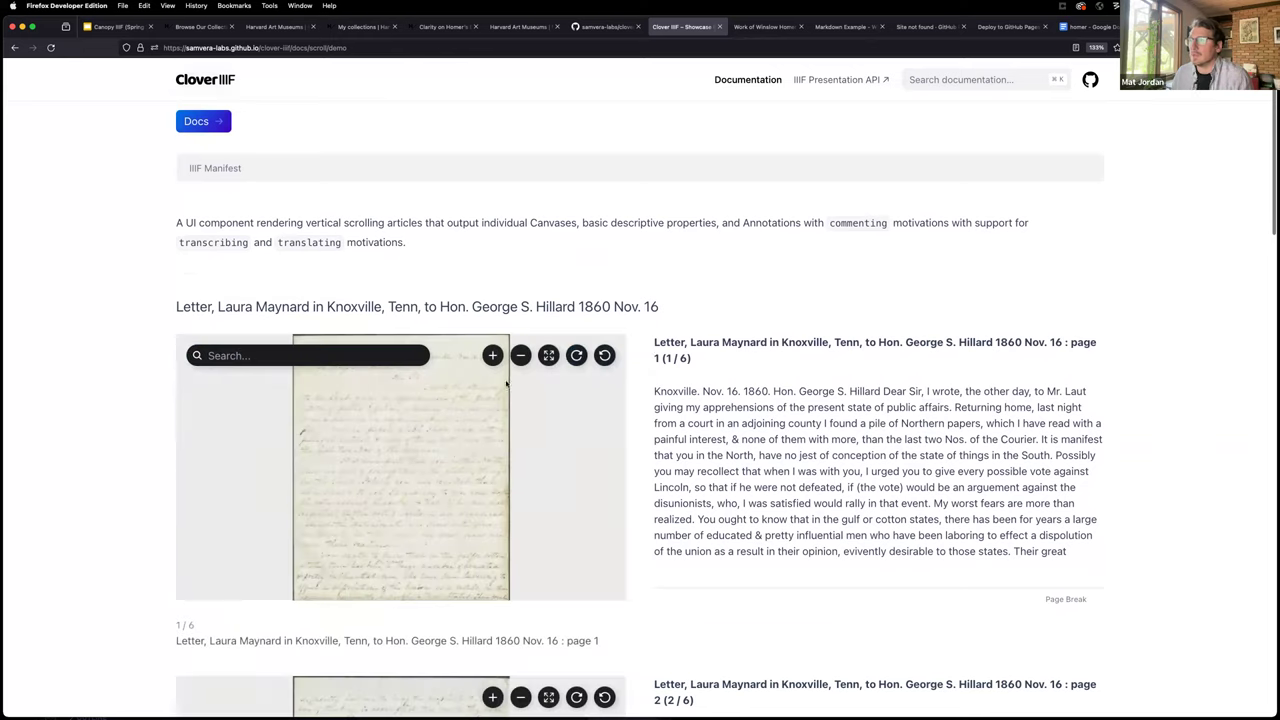
pyautogui.click(291, 356)
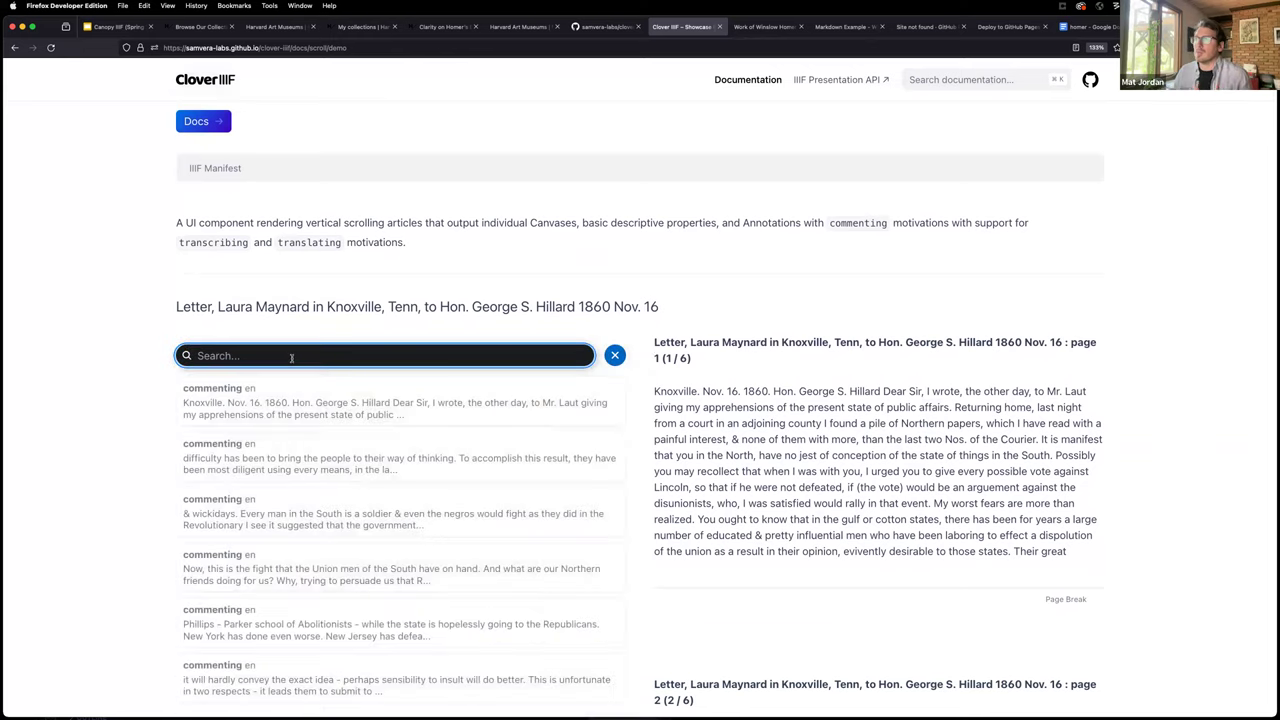
pyautogui.click(628, 369)
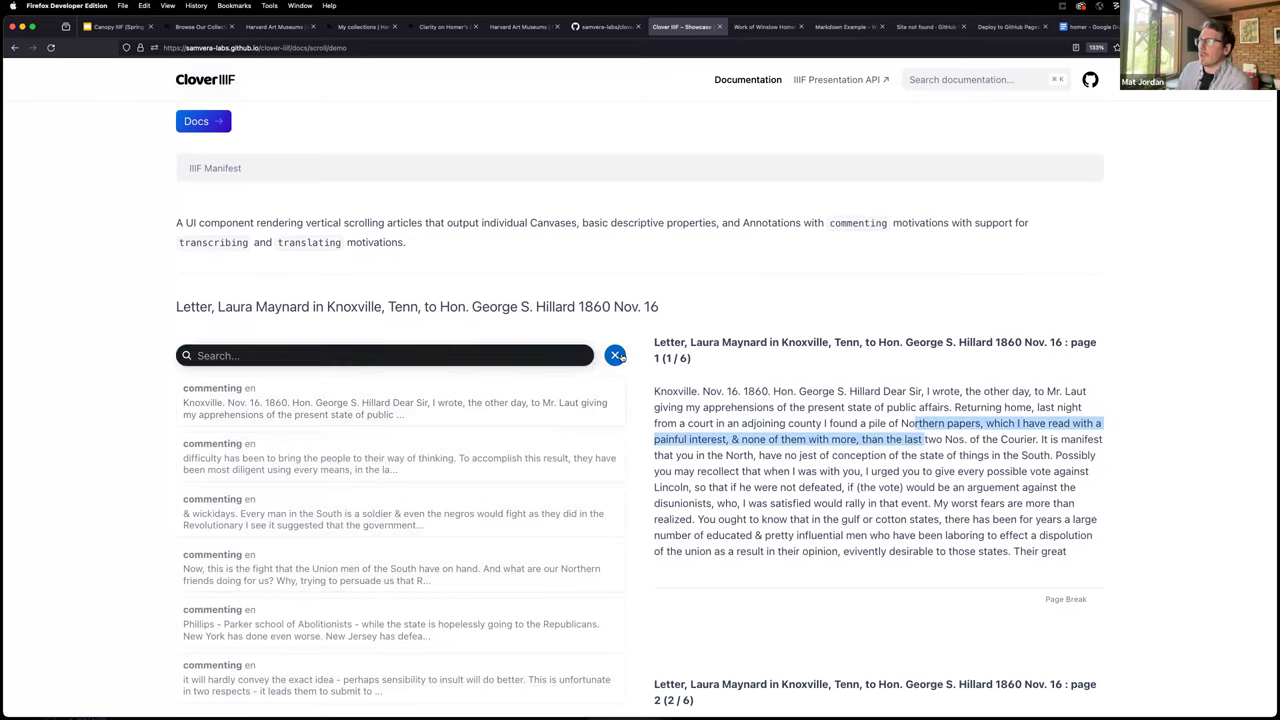
pyautogui.click(615, 356)
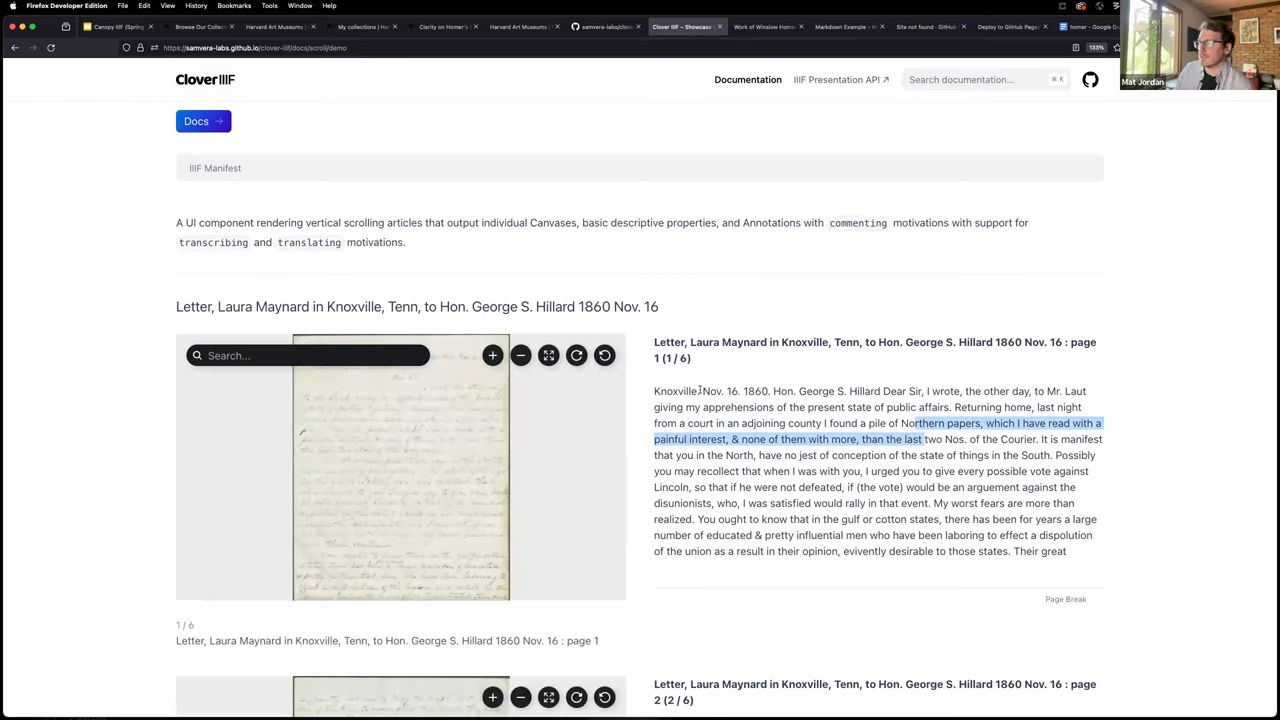
pyautogui.moveTo(656, 391); pyautogui.dragTo(1067, 556)
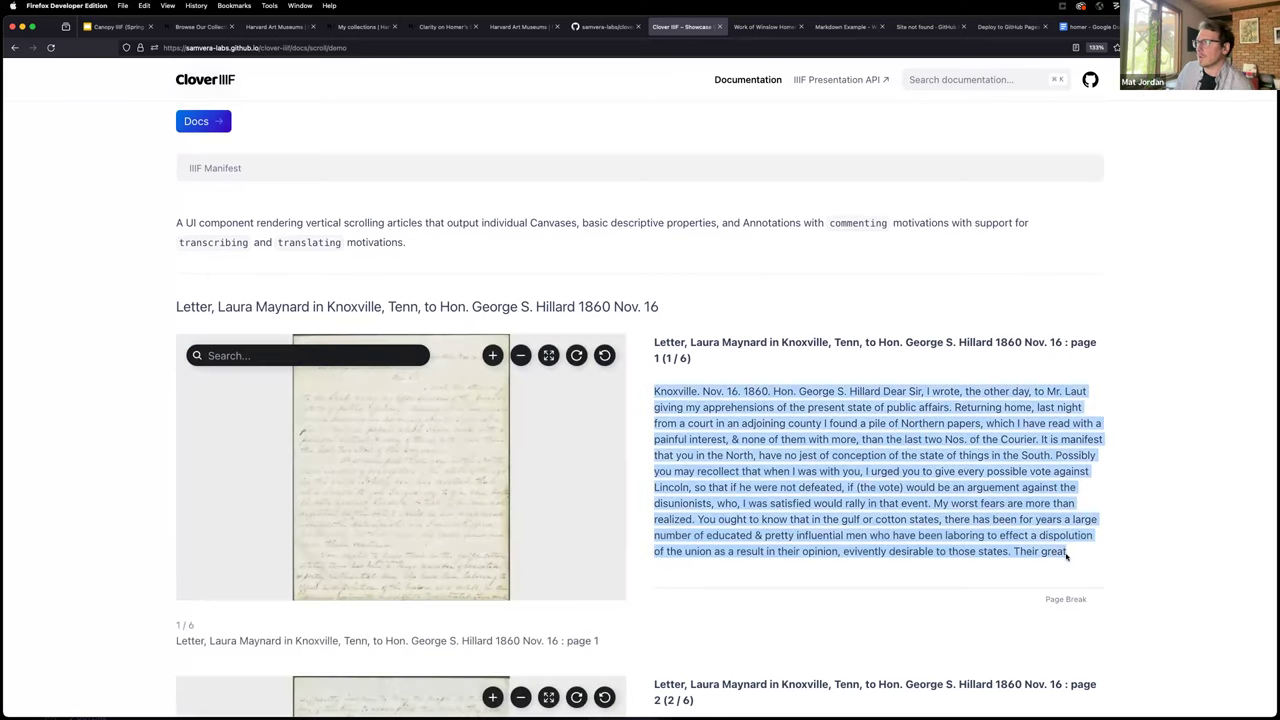
# Search the letter's annotations for "Lincoln", go to the matching page 2 transcription, and close the search.
pyautogui.click(376, 355)
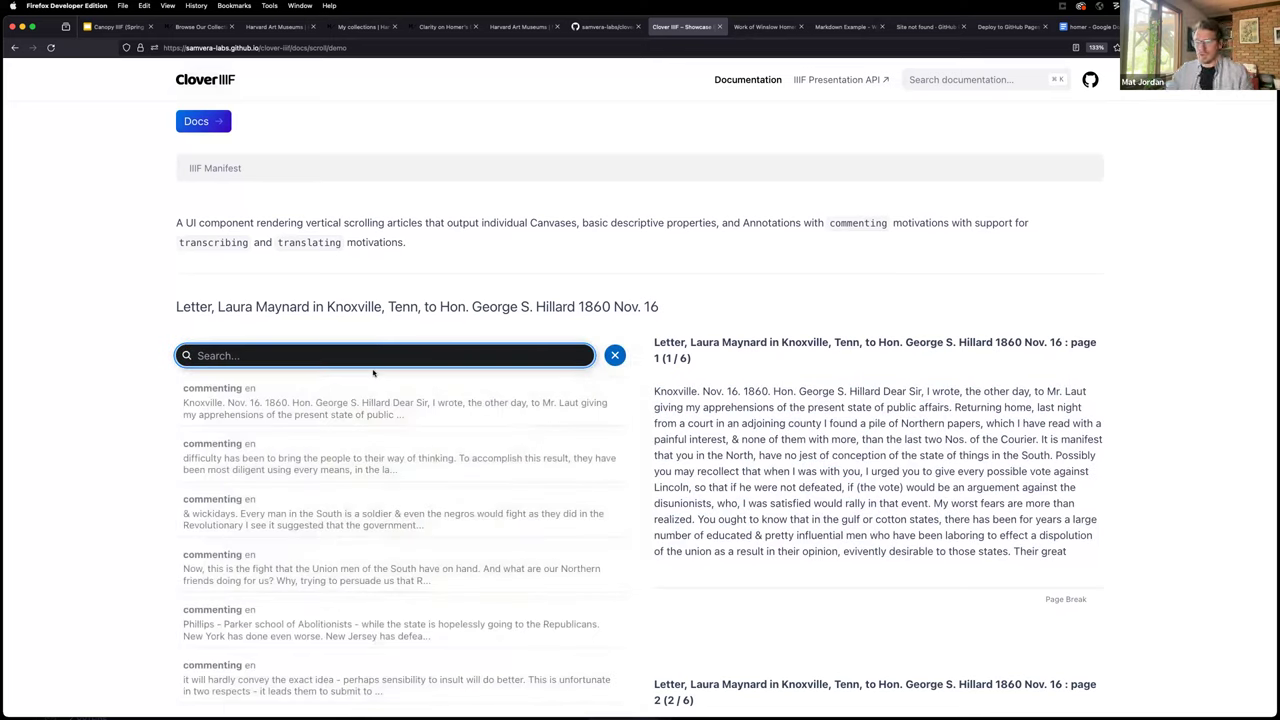
pyautogui.write('Lin')
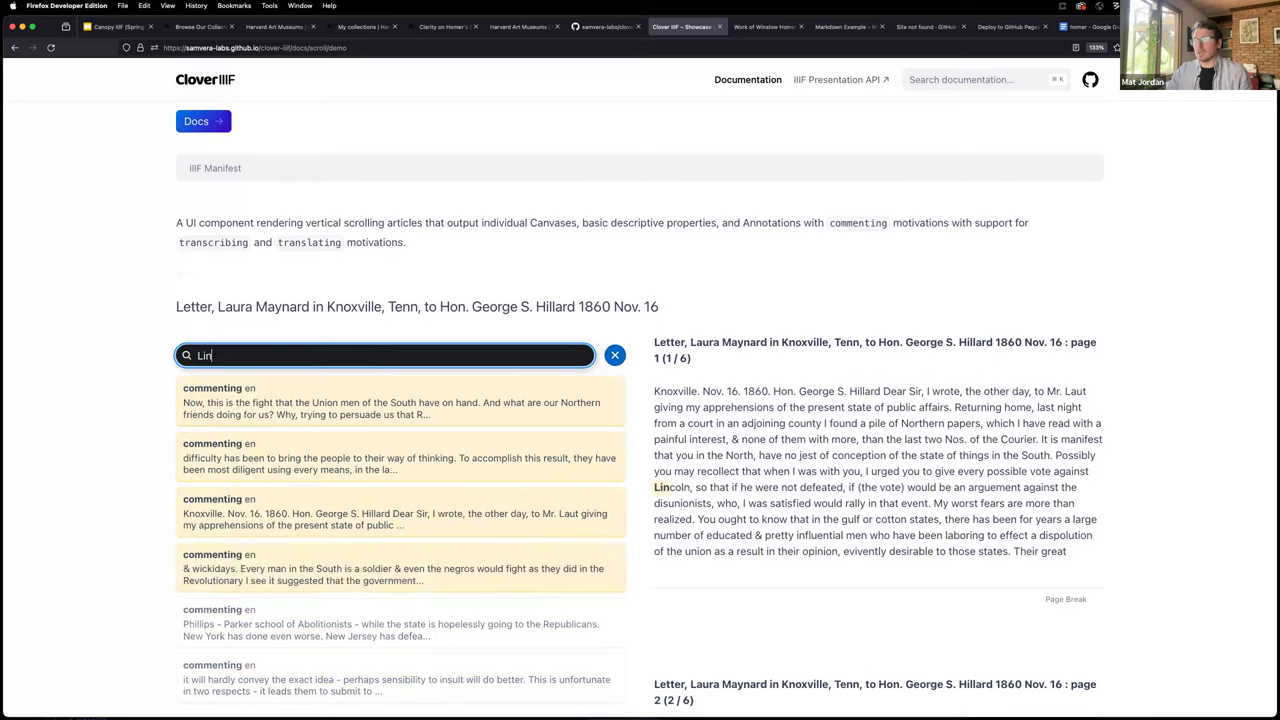
pyautogui.write('coln')
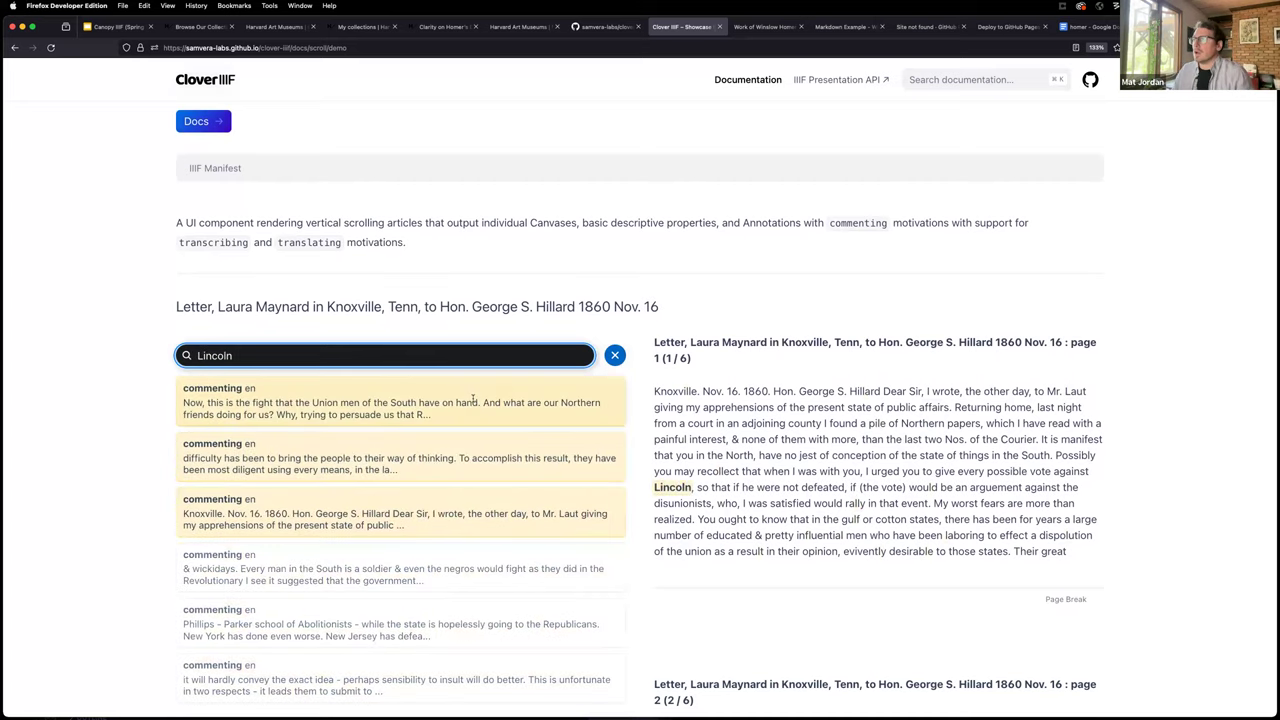
pyautogui.scroll(-3, 450, 340)
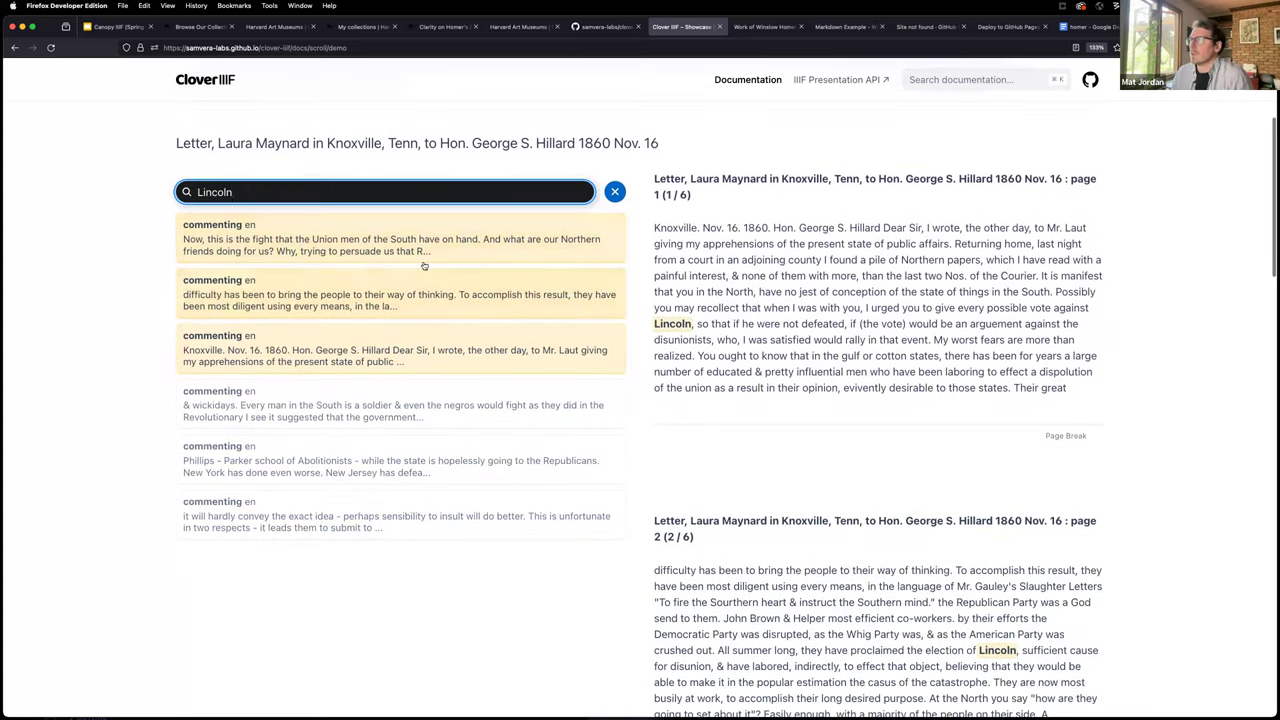
pyautogui.click(424, 263)
pyautogui.click(430, 254)
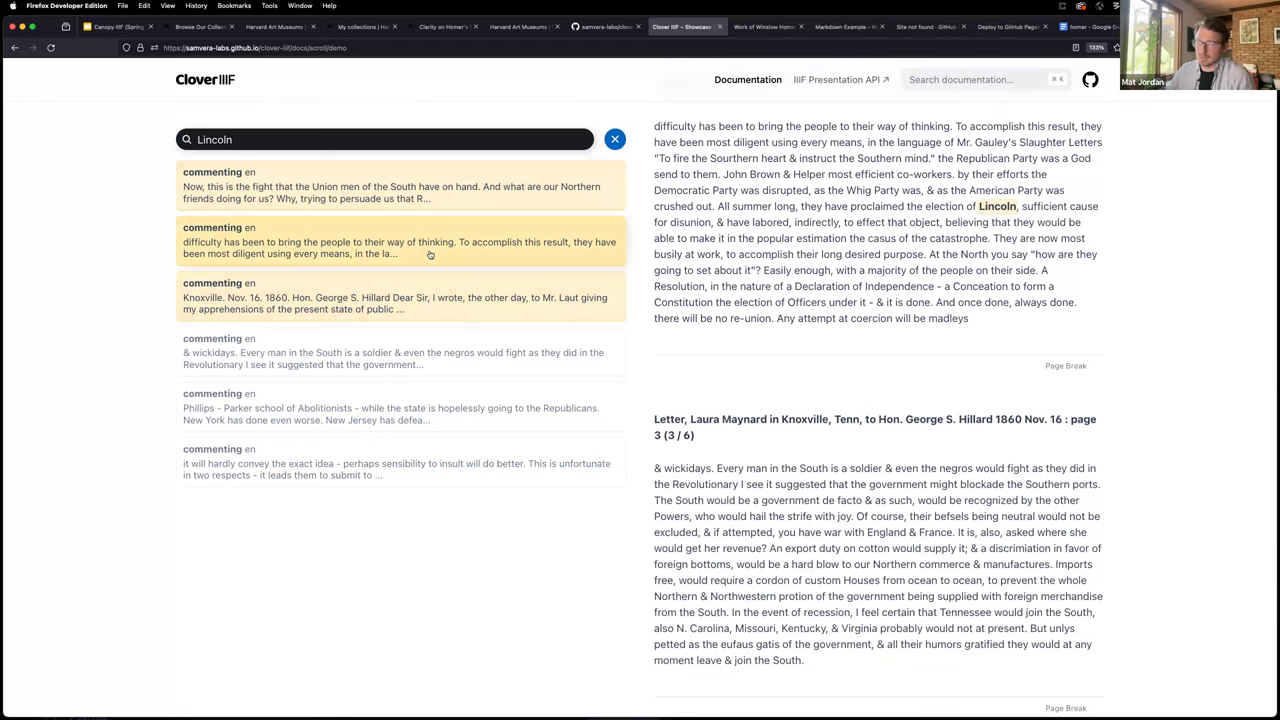
pyautogui.click(502, 284)
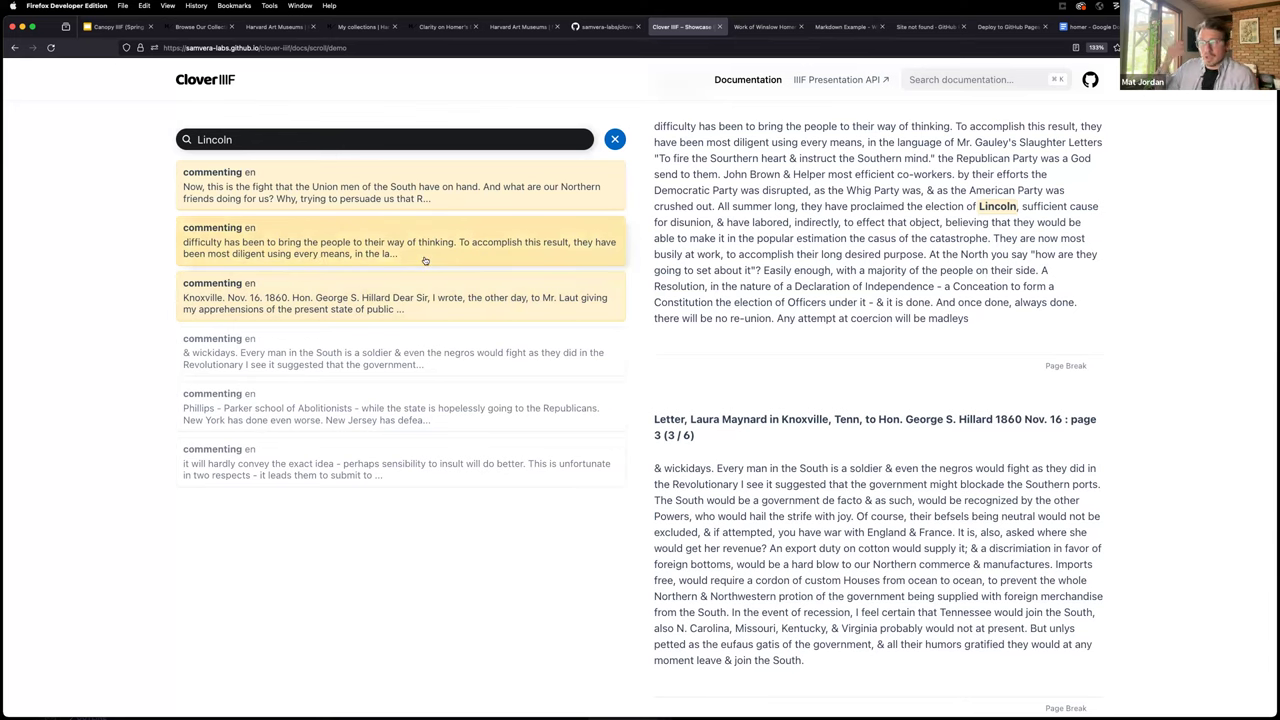
pyautogui.click(615, 139)
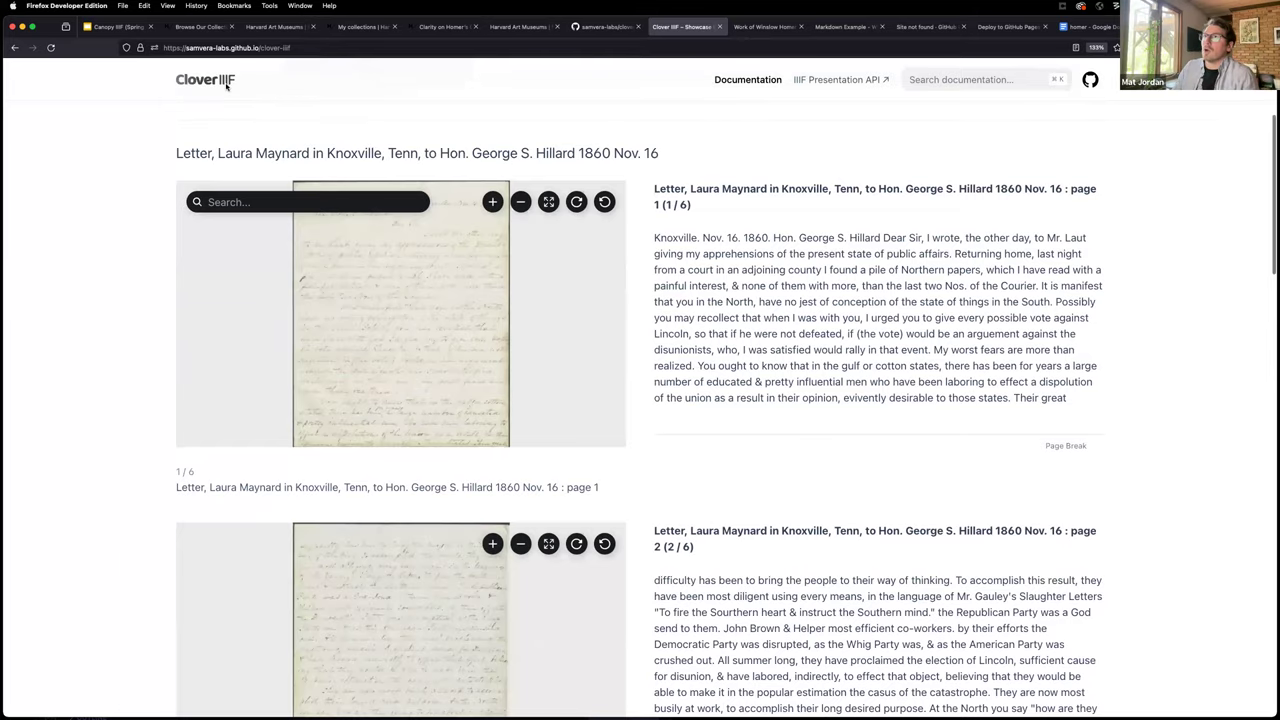
# Return to the Clover IIIF home page, open the documentation overview, and view the Scroll component's page with its example letter.
pyautogui.click(205, 80)
pyautogui.click(256, 300)
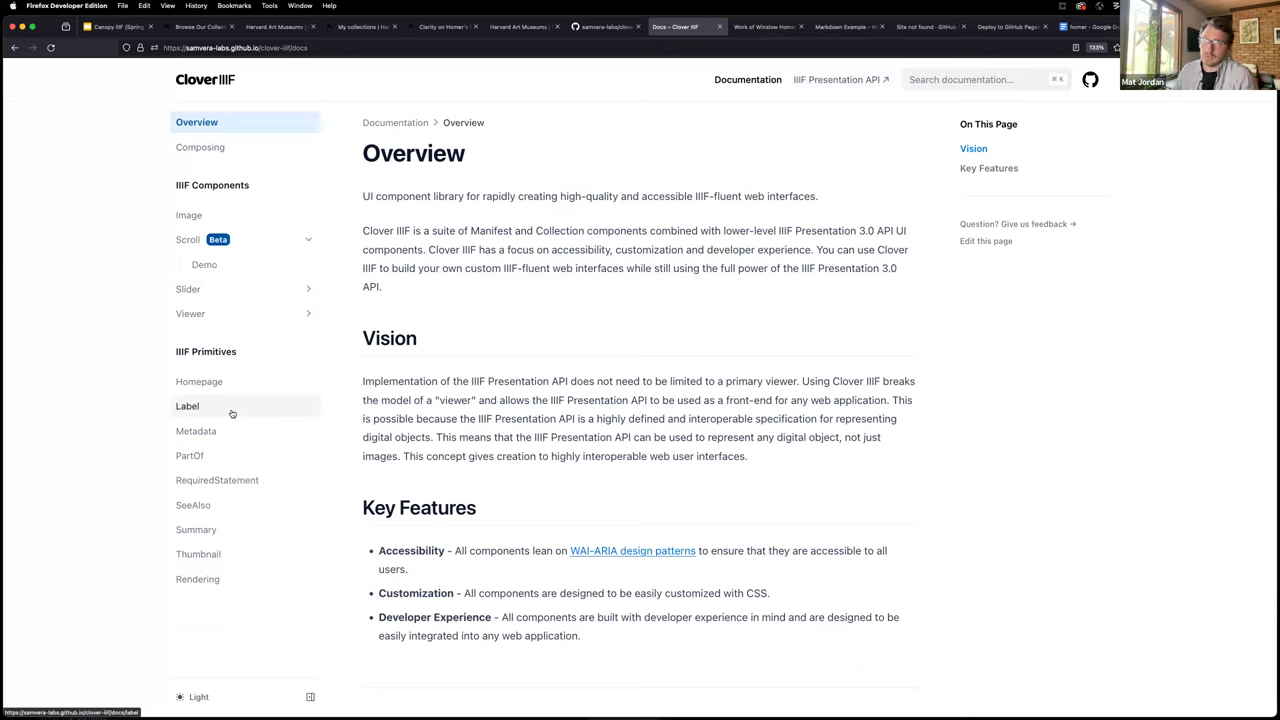
pyautogui.click(250, 246)
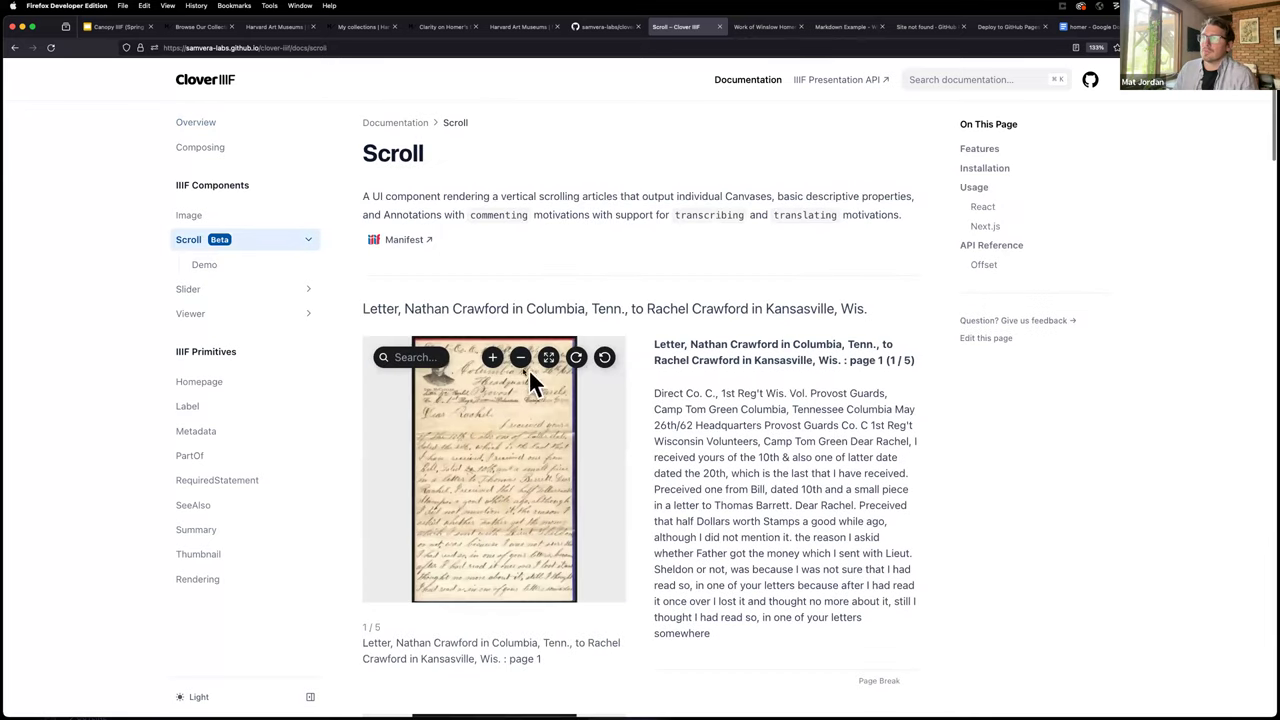
pyautogui.scroll(-3, 530, 376)
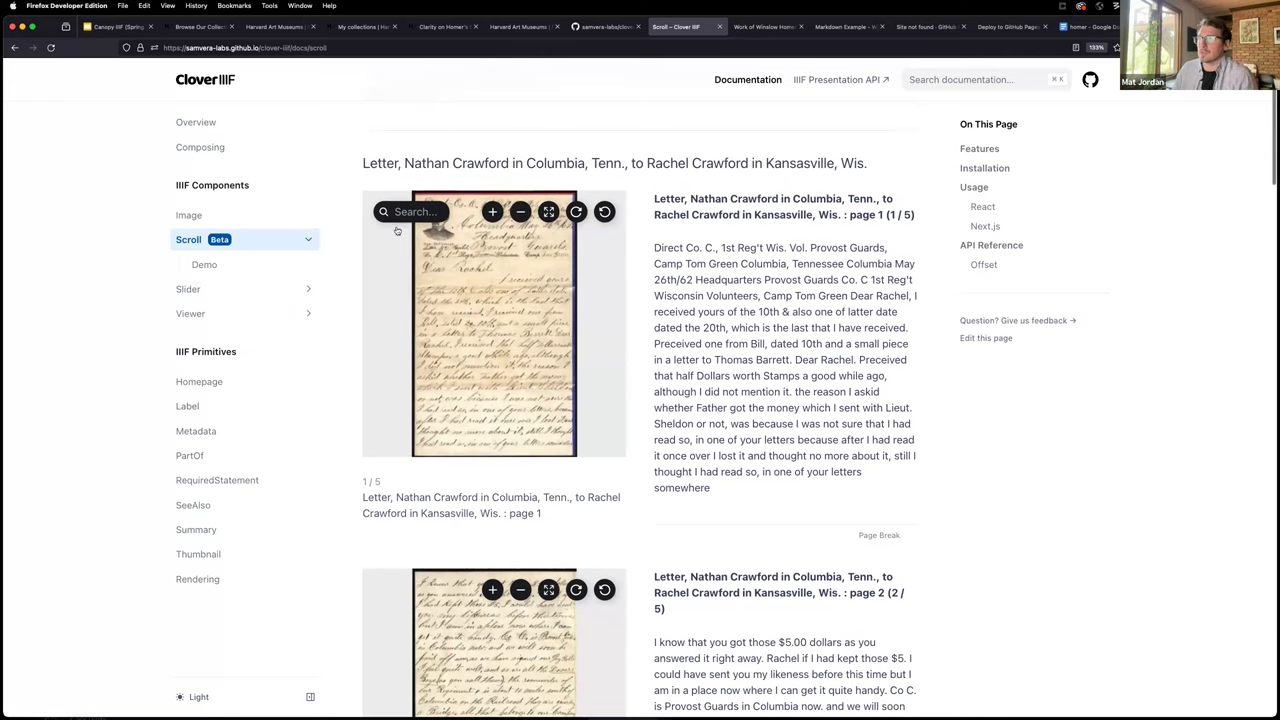
# Reopen the Scroll demo, look over the letter's first pages, and briefly show its annotation search.
pyautogui.click(220, 271)
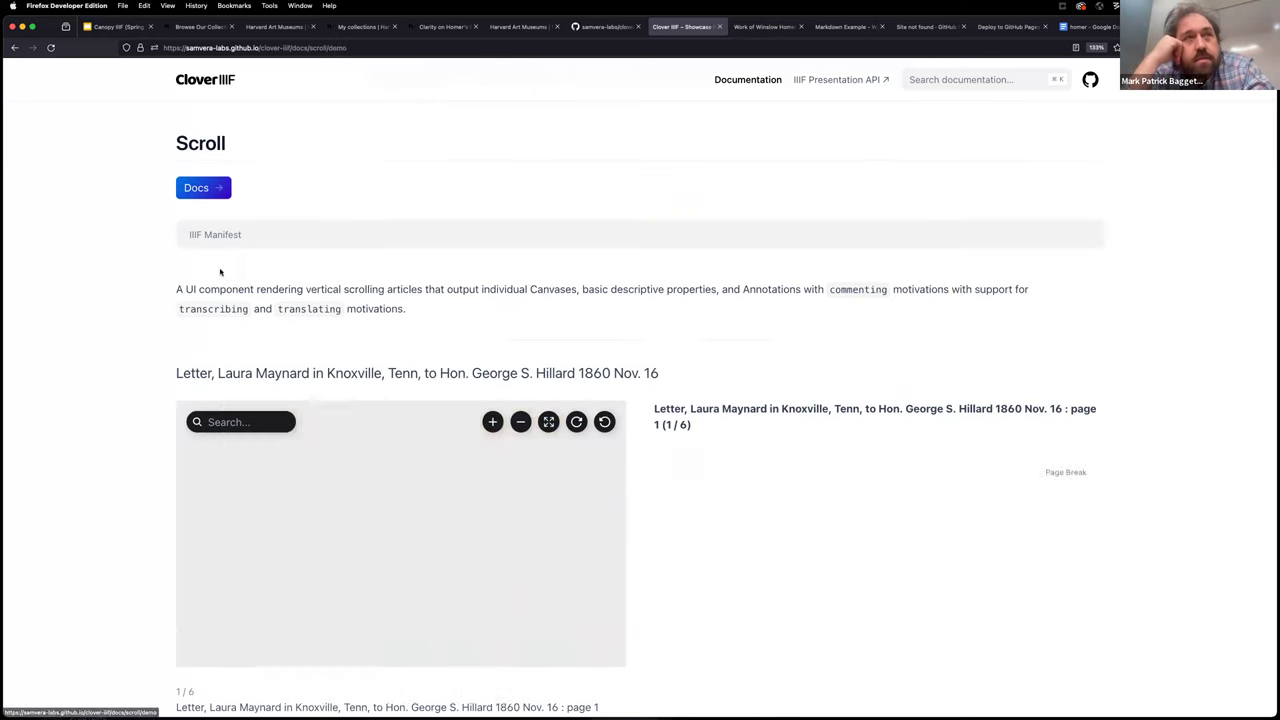
pyautogui.scroll(-5, 457, 331)
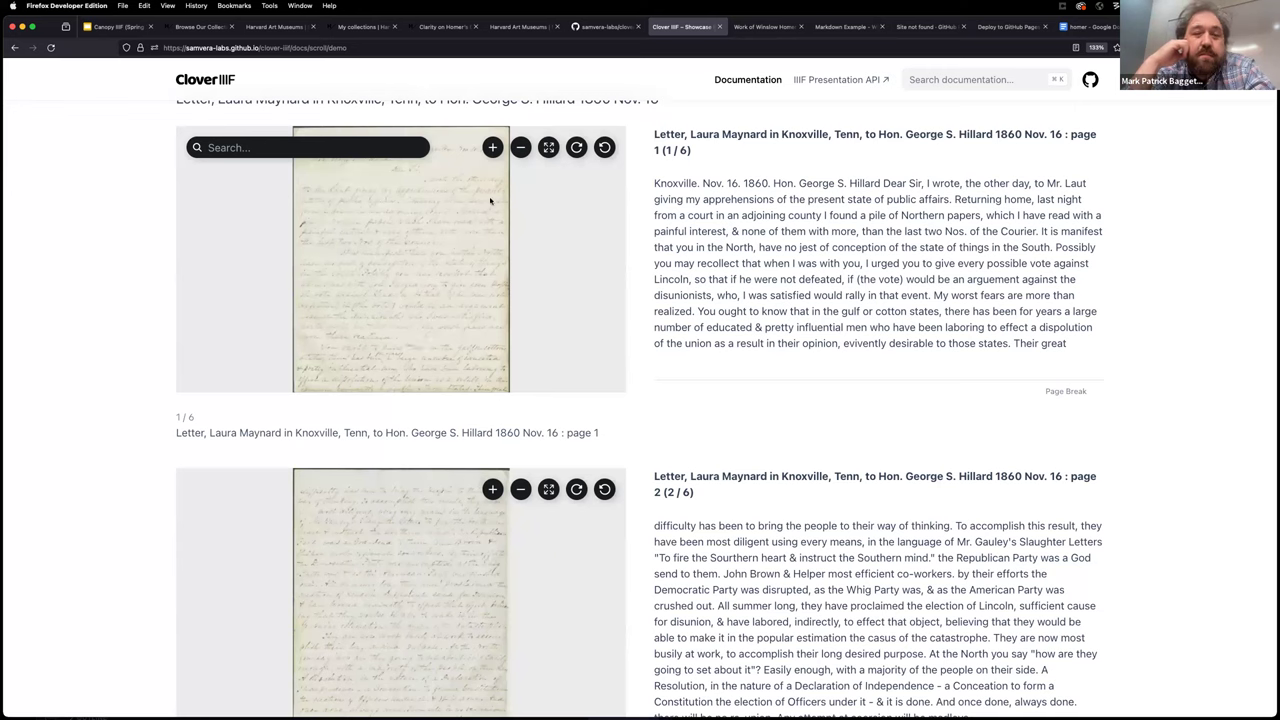
pyautogui.scroll(6, 432, 204)
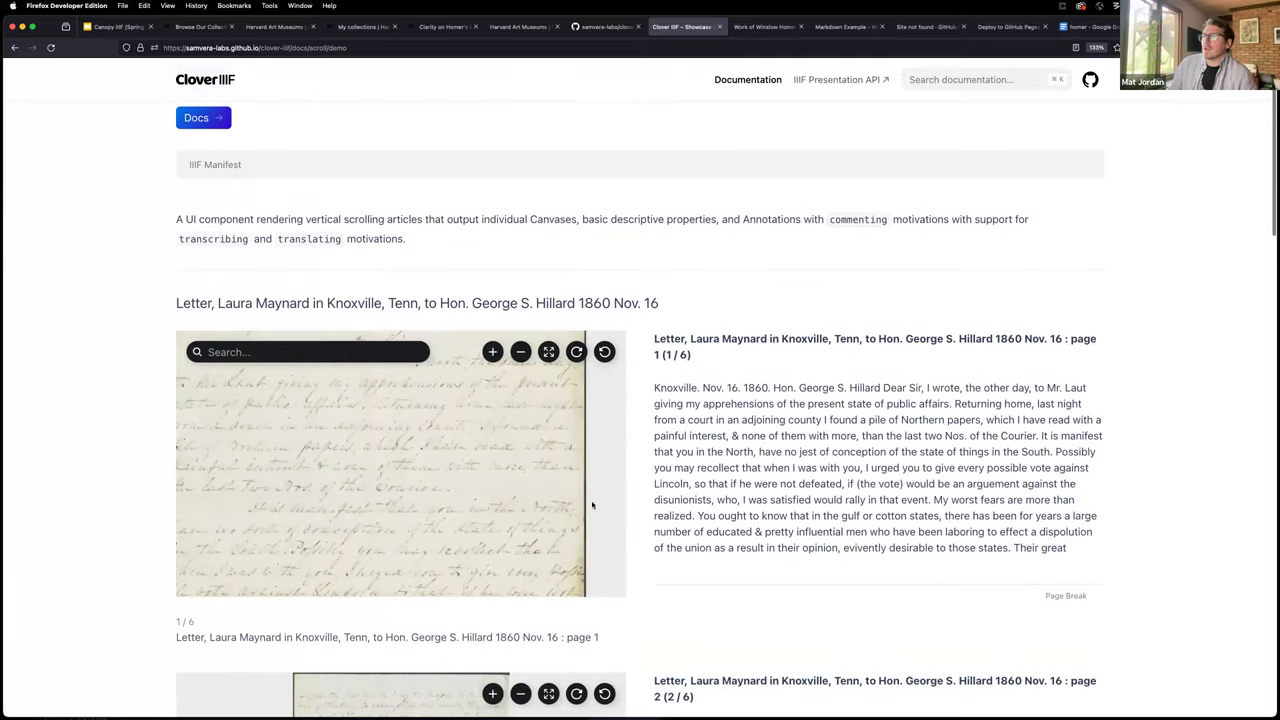
pyautogui.click(277, 352)
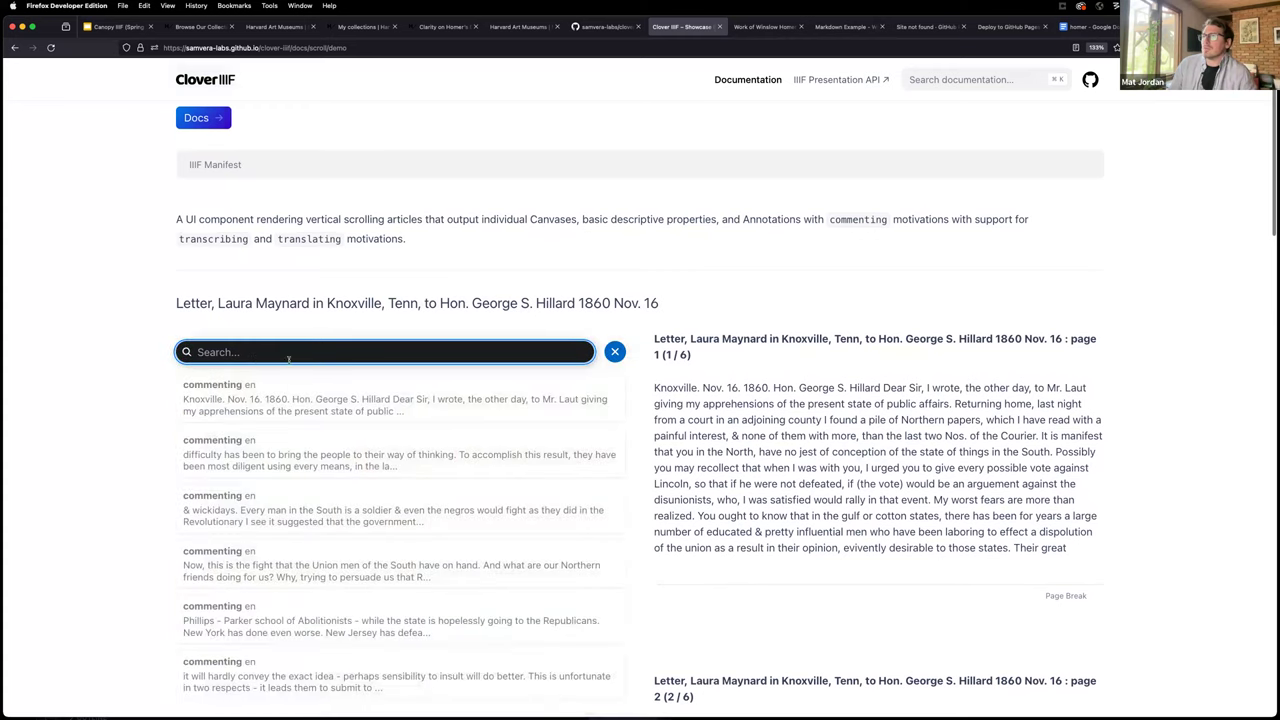
pyautogui.click(615, 353)
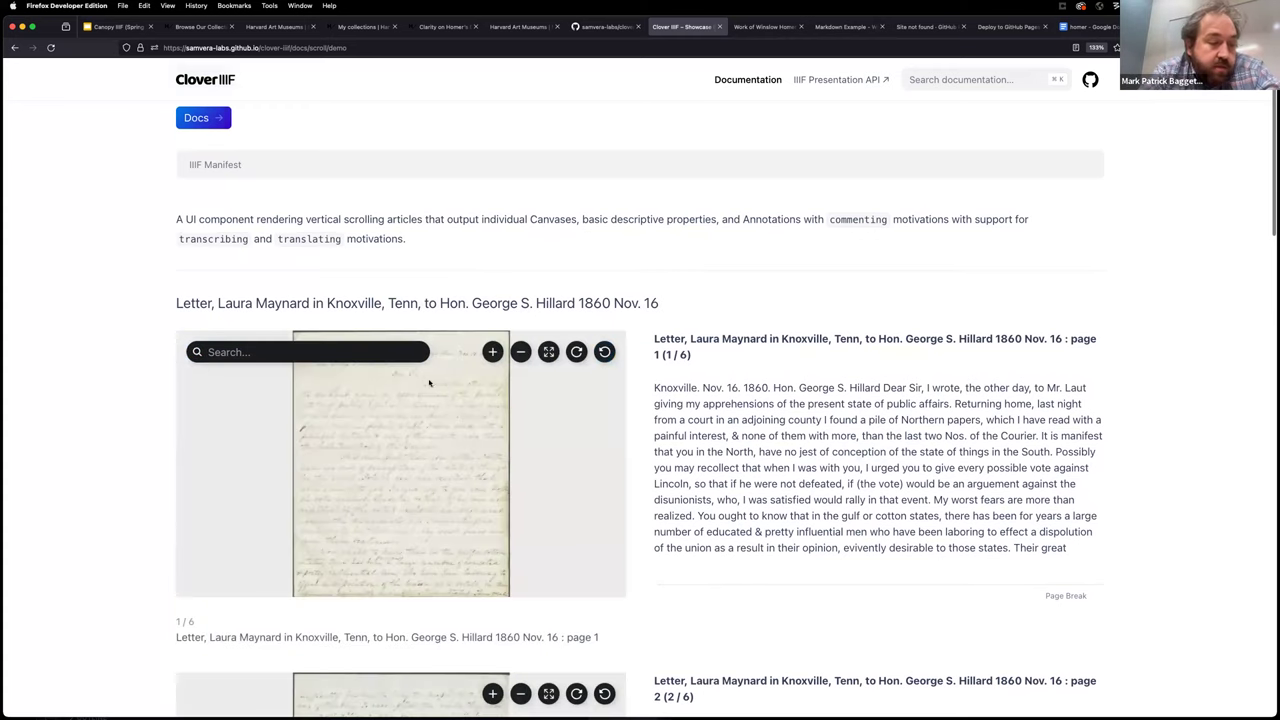